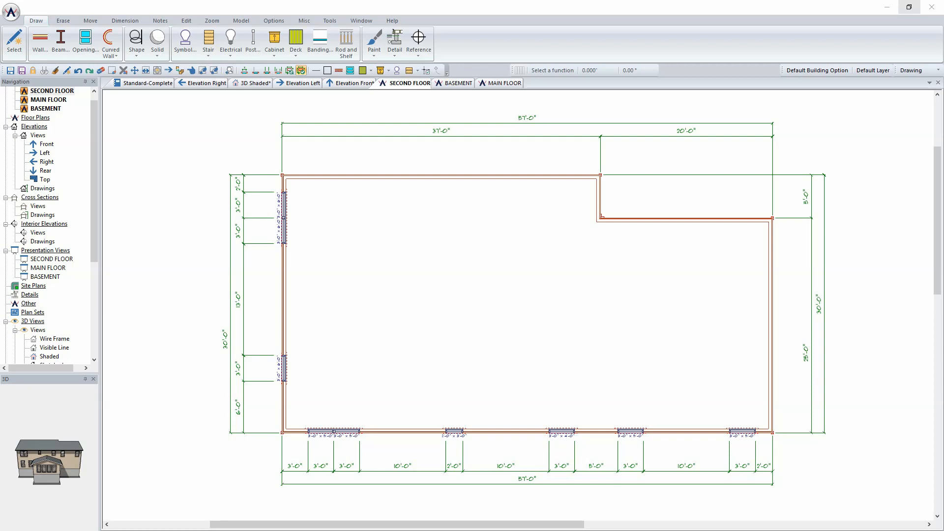
Show the main floor plan in Floor System mode and bring up the basement plan
left_click(504, 83)
scroll(519, 212, "down", 1)
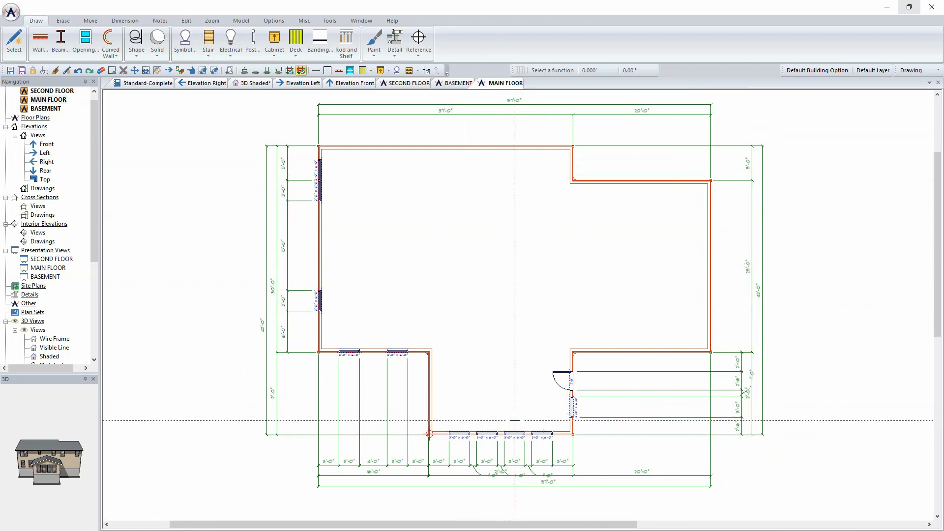
left_click(913, 70)
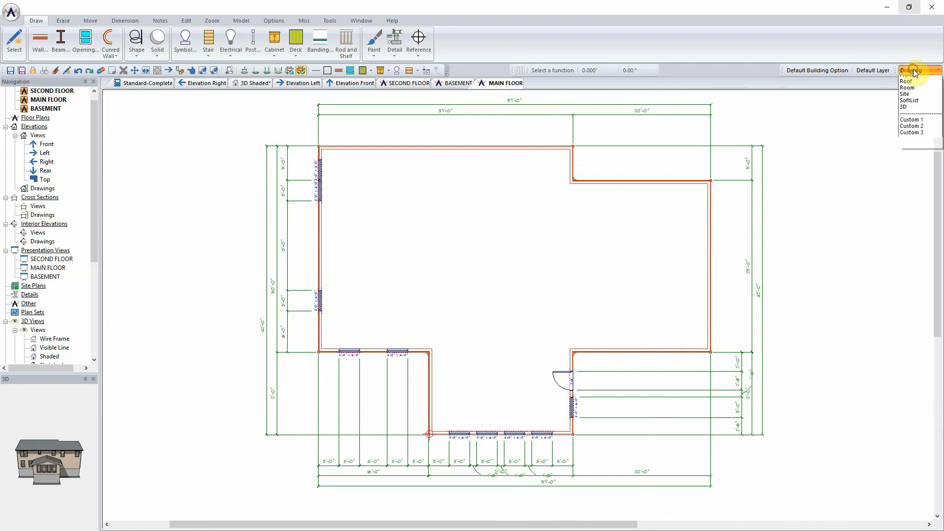
left_click(914, 106)
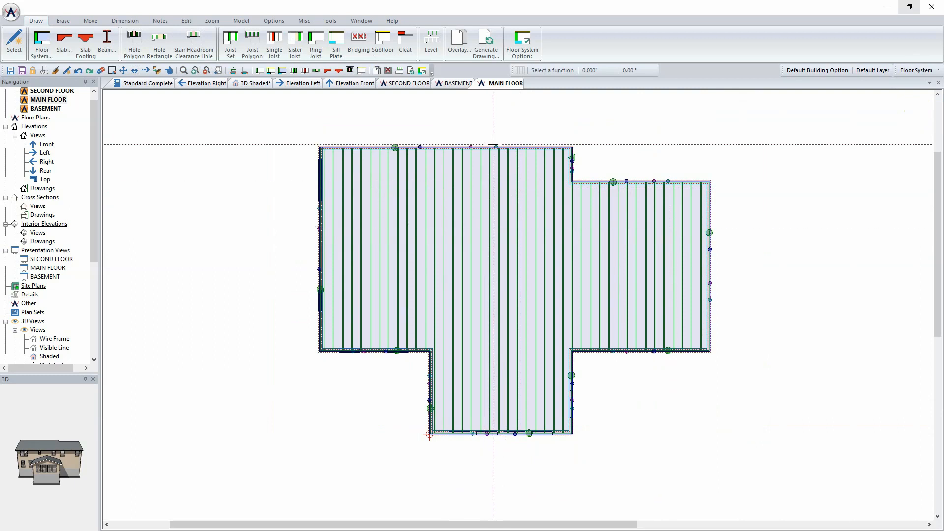
left_click(458, 83)
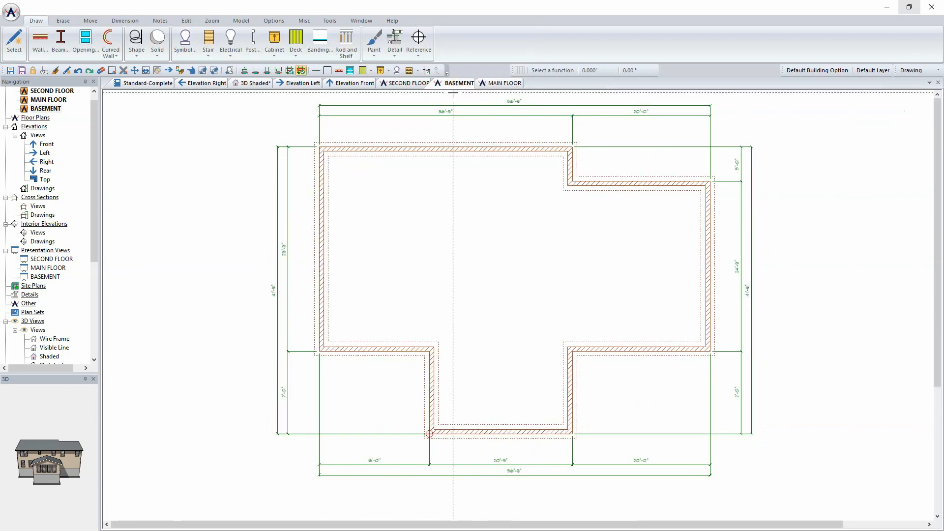
left_click(241, 21)
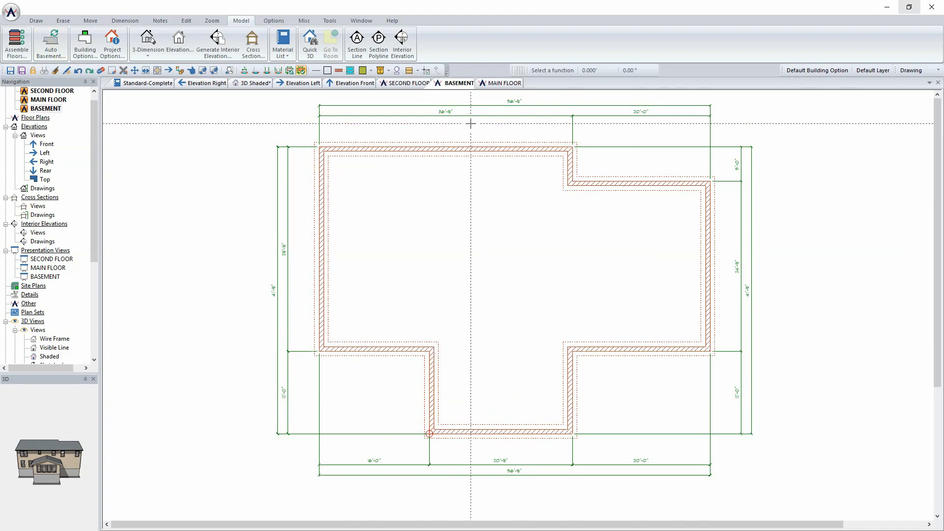
Open the second floor plan and display its Floor System joist layout
left_click(408, 83)
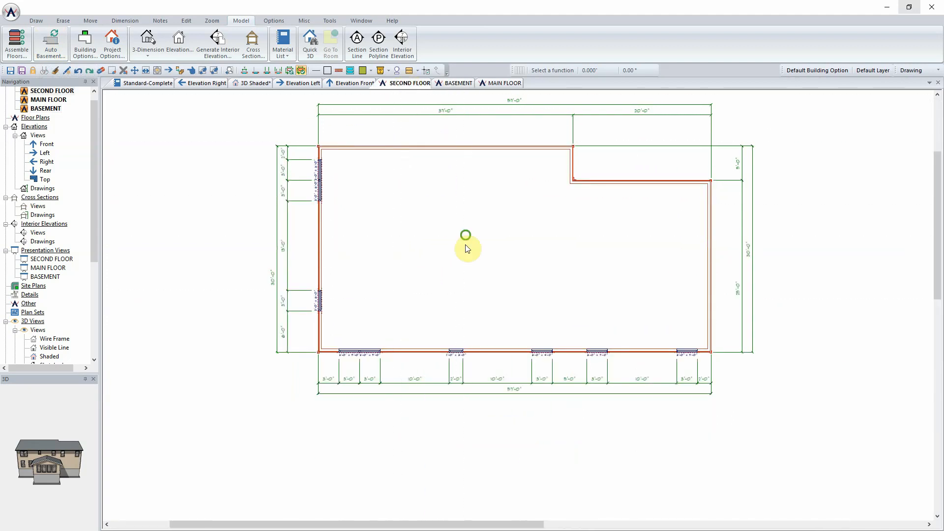
scroll(463, 276, "up", 1)
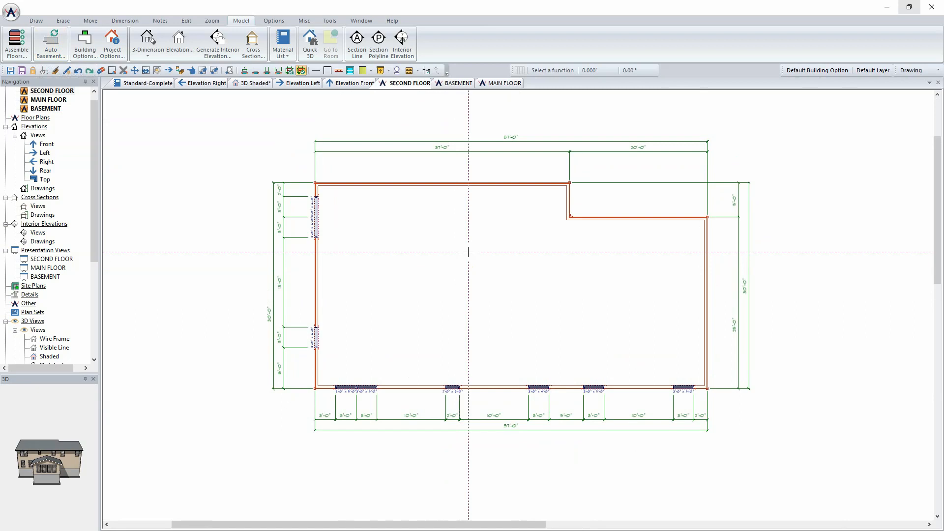
left_click(920, 71)
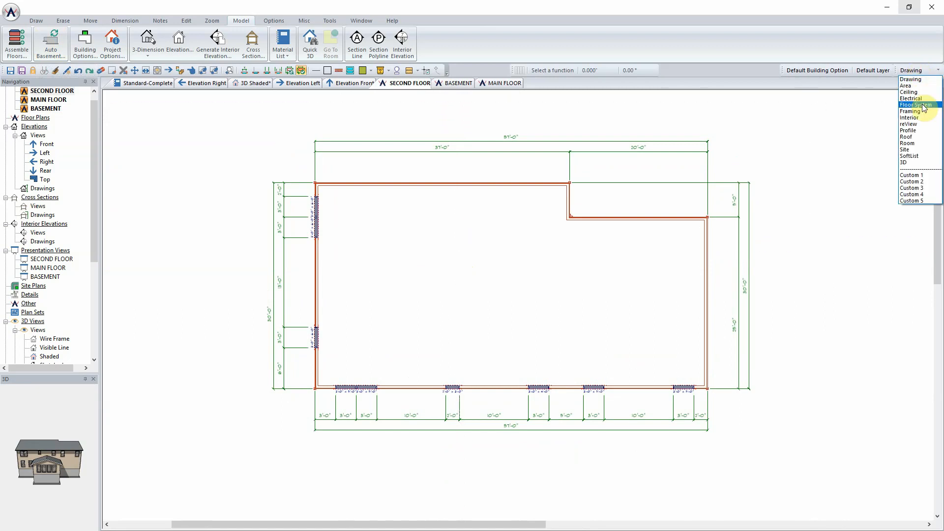
left_click(916, 104)
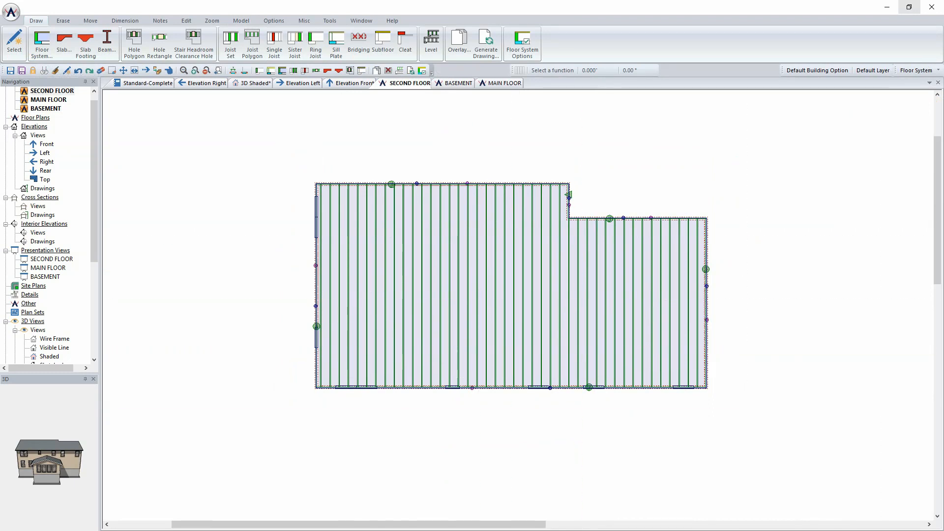
Display the second floor plan in Profile mode and in Roof mode
left_click(910, 71)
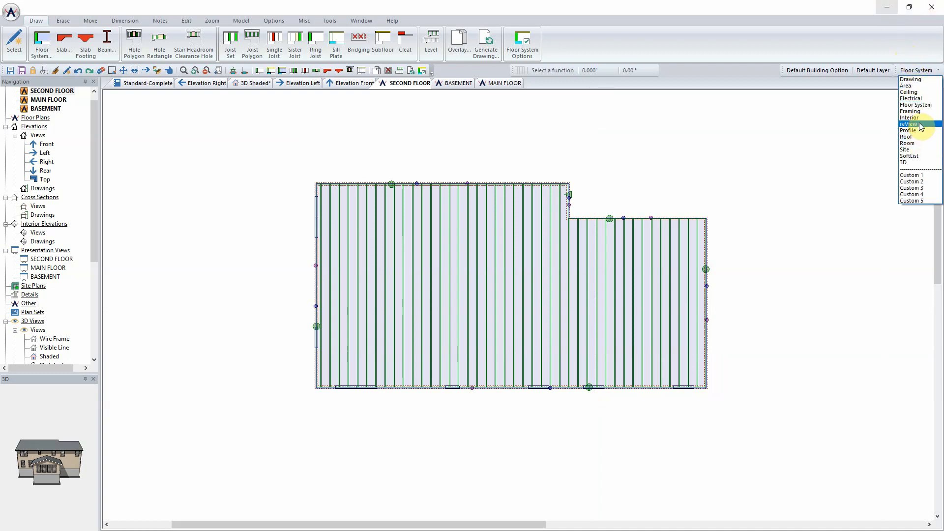
left_click(909, 131)
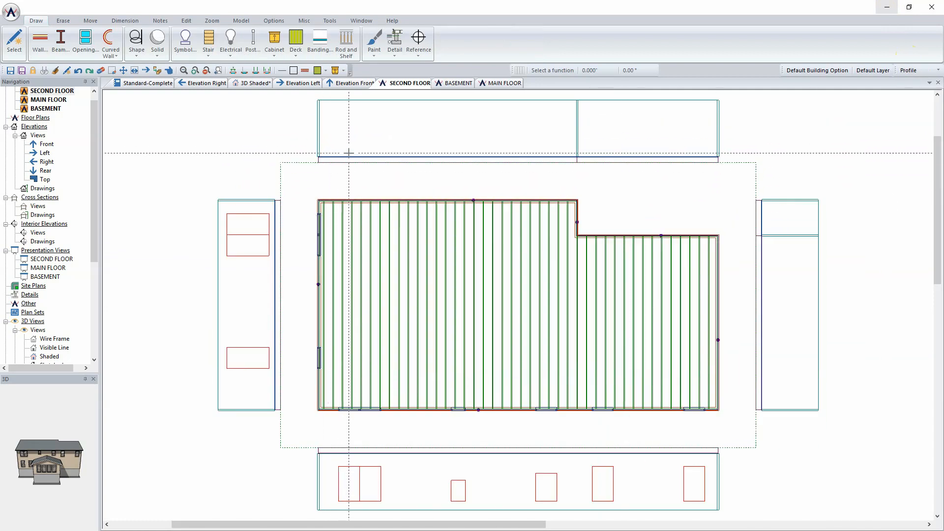
left_click(925, 70)
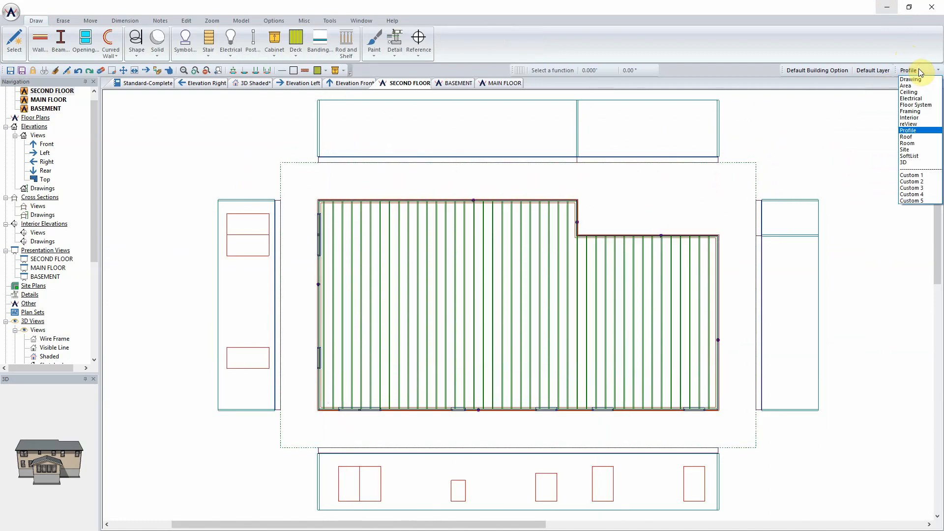
left_click(908, 137)
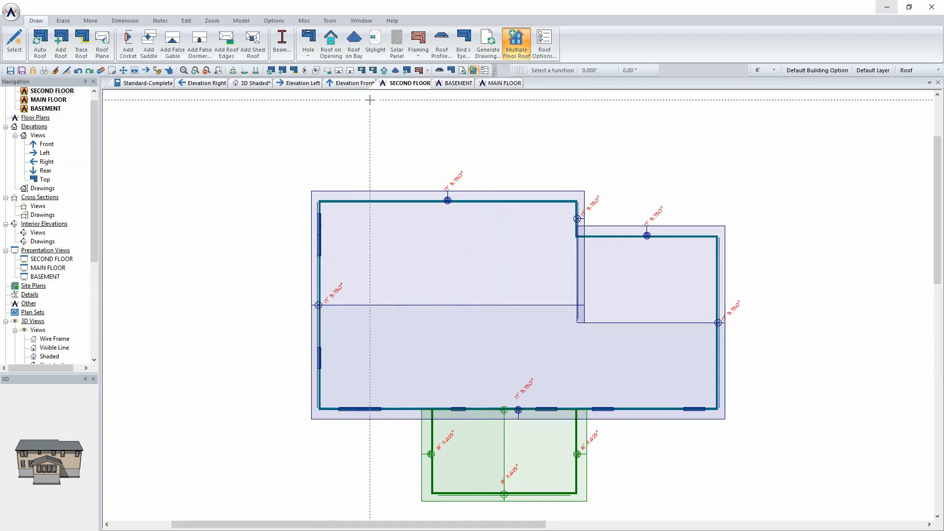
View the house's front, right and left elevations and return to the 3D view
left_click(356, 86)
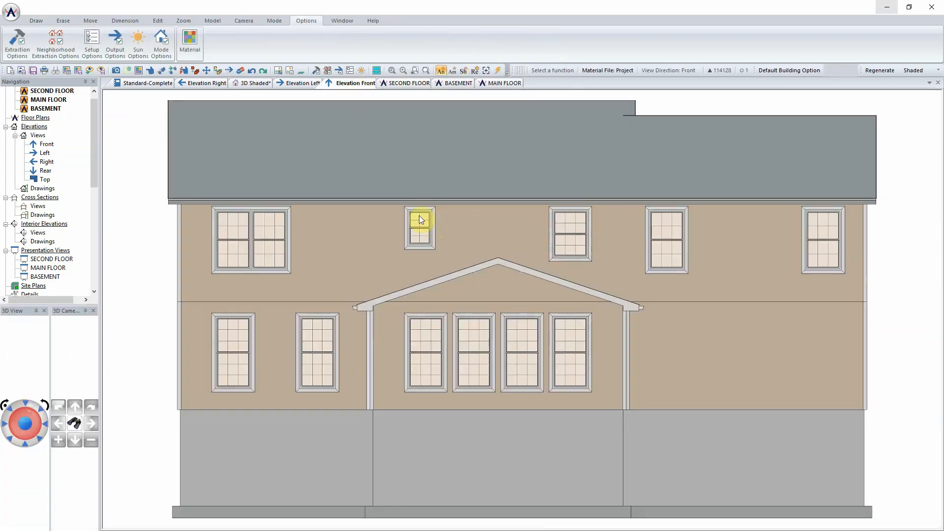
left_click(216, 83)
left_click(308, 83)
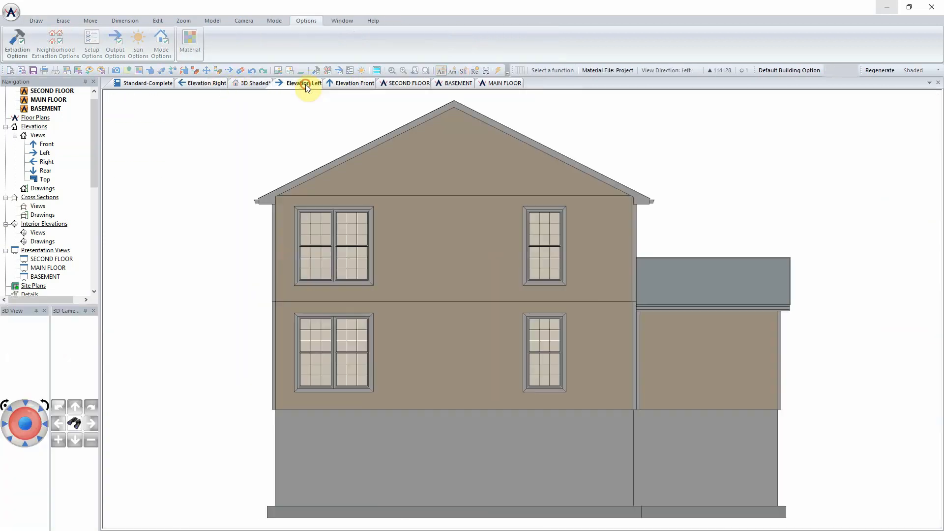
left_click(252, 82)
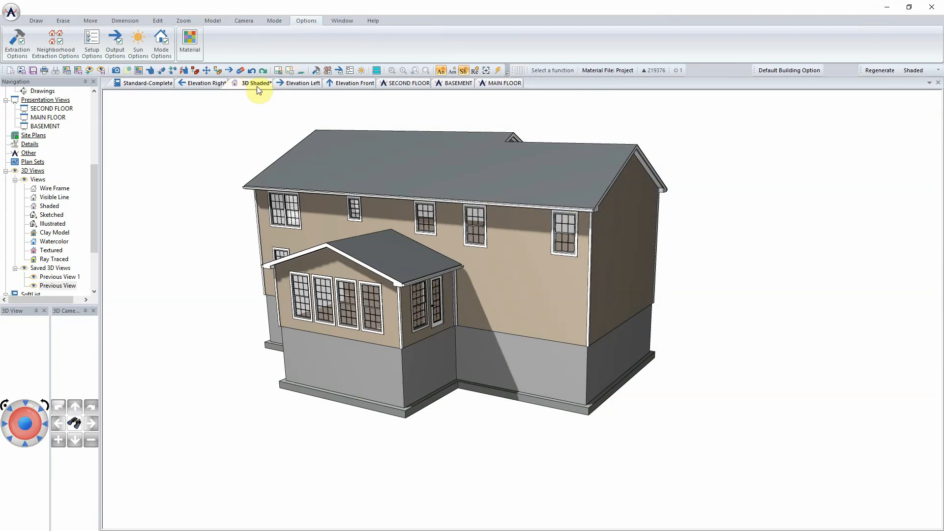
Preview the 3D house model in the Textured and Wire Frame display modes
left_click(916, 70)
left_click(915, 124)
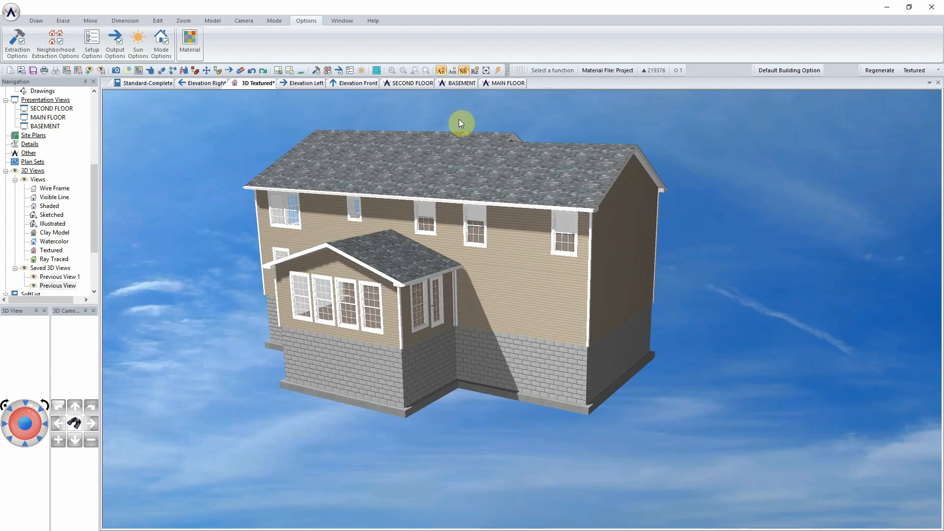
left_click(916, 71)
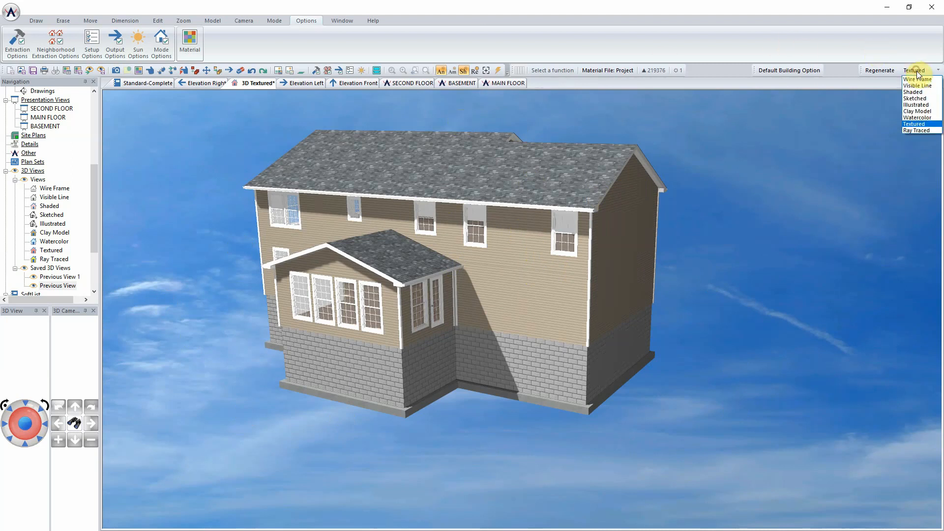
left_click(917, 79)
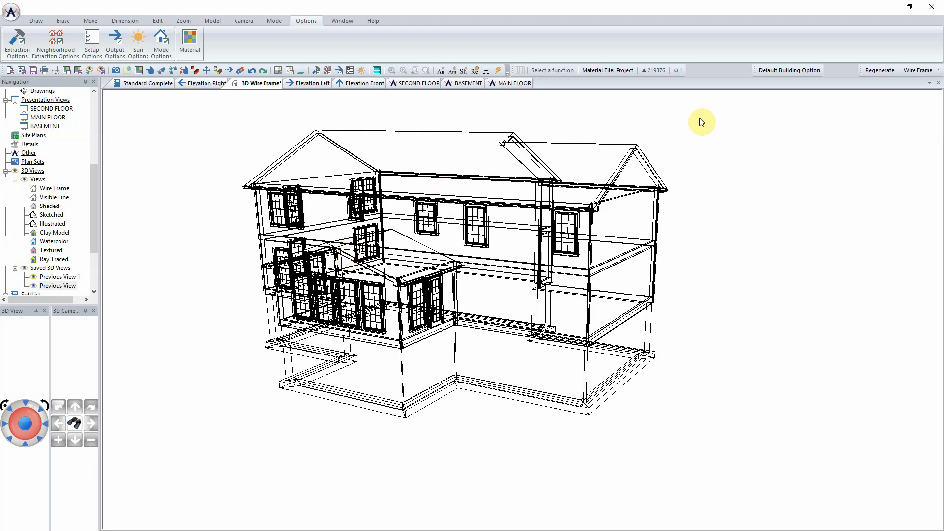
Preview the 3D house model in the Visible Line and Shaded display modes
left_click(914, 69)
left_click(917, 86)
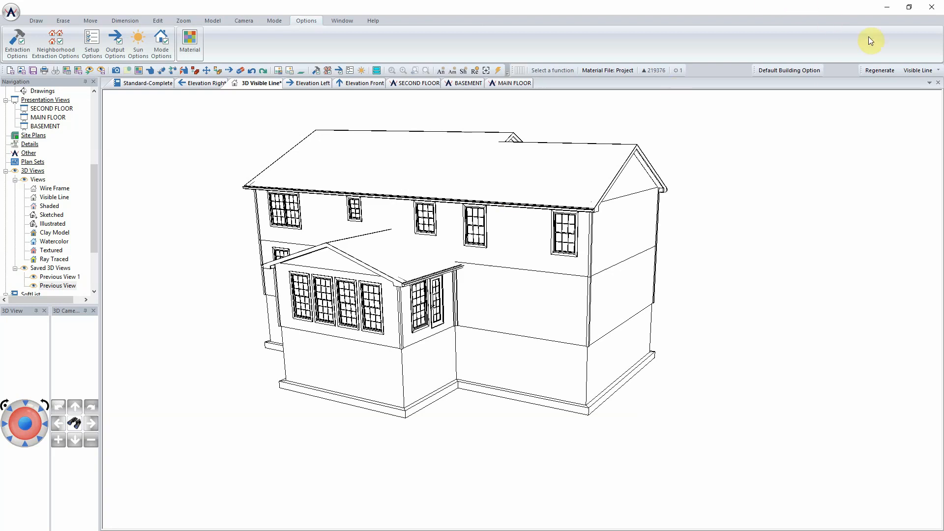
left_click(918, 70)
left_click(917, 92)
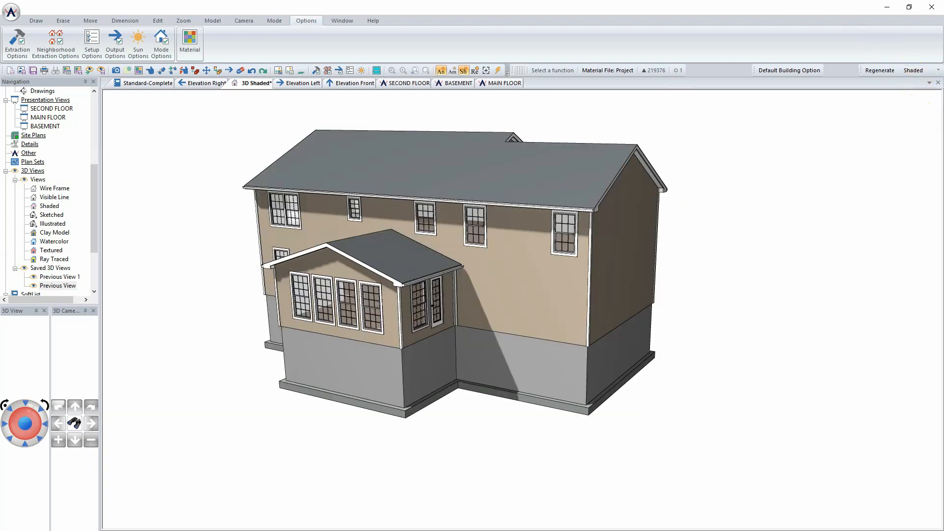
Render the 3D house in Sketched mode and set the Sketch level of its lines to 4
left_click(914, 70)
left_click(916, 98)
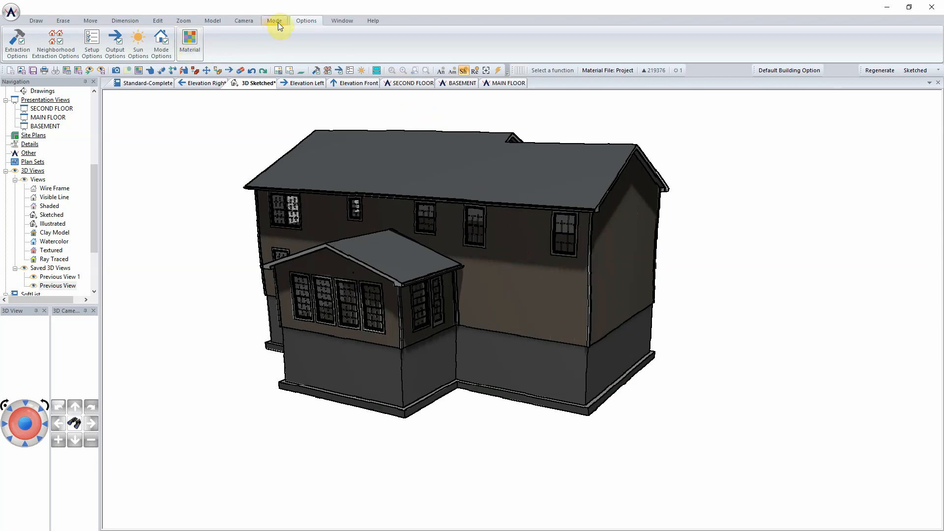
left_click(164, 45)
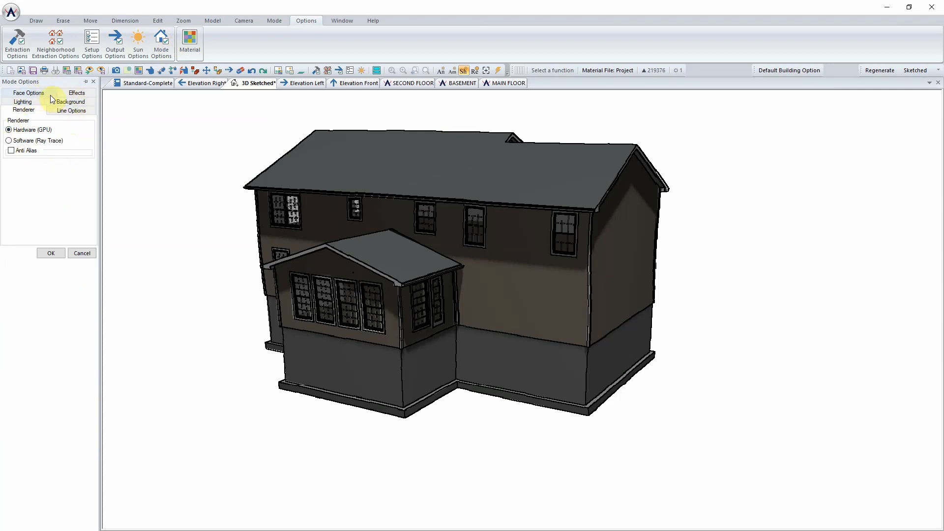
left_click(68, 95)
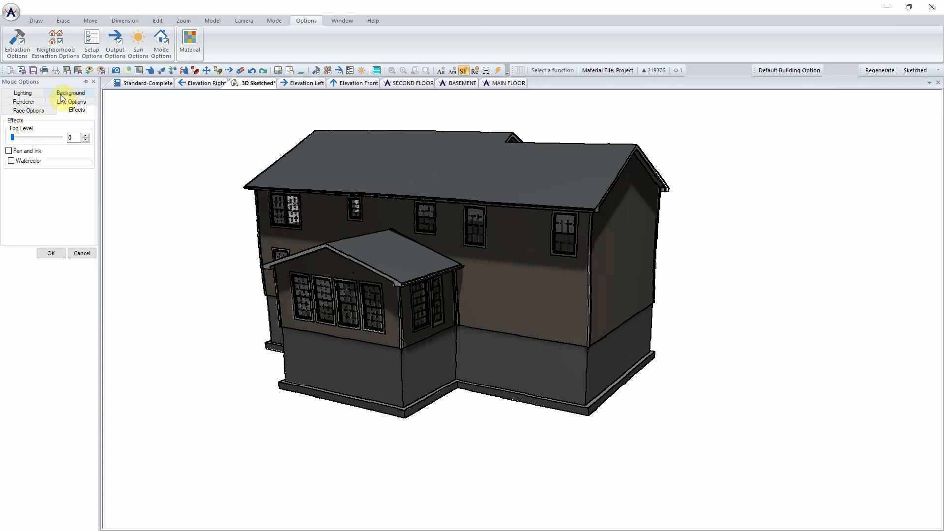
left_click(33, 110)
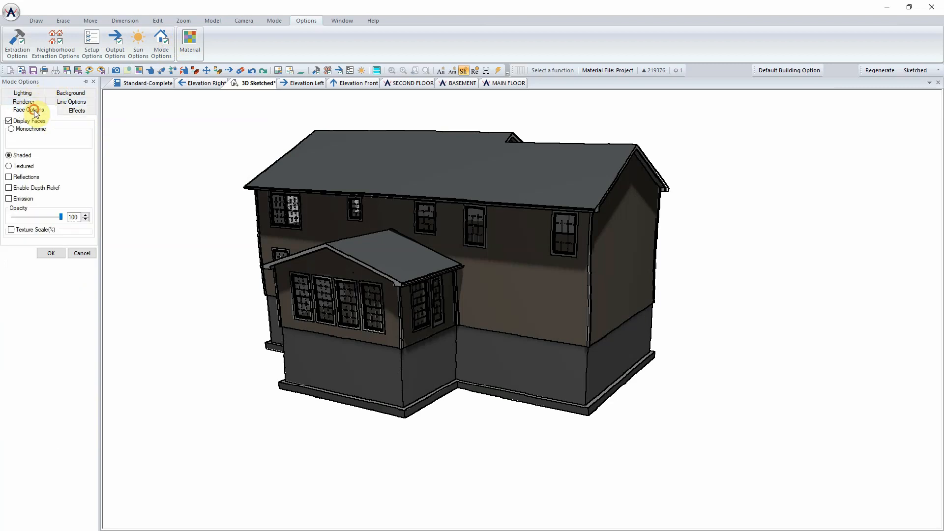
left_click(78, 111)
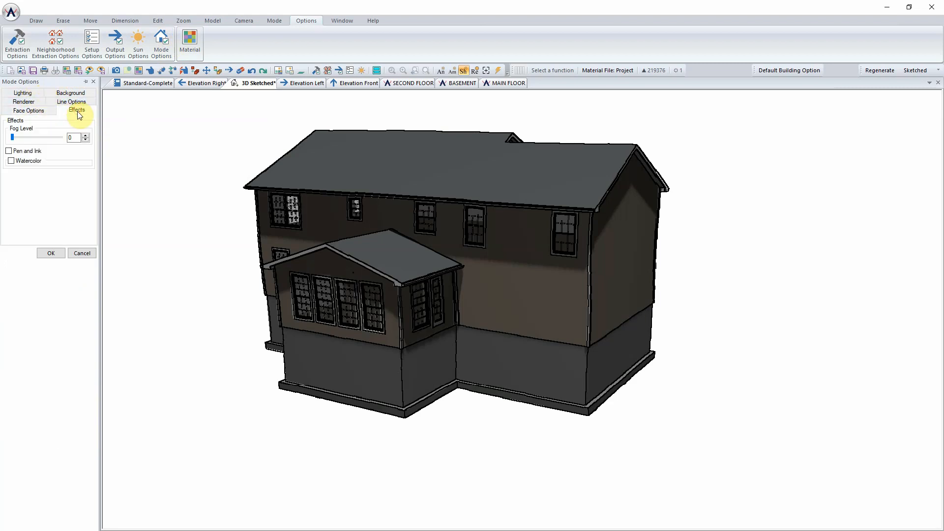
left_click(71, 104)
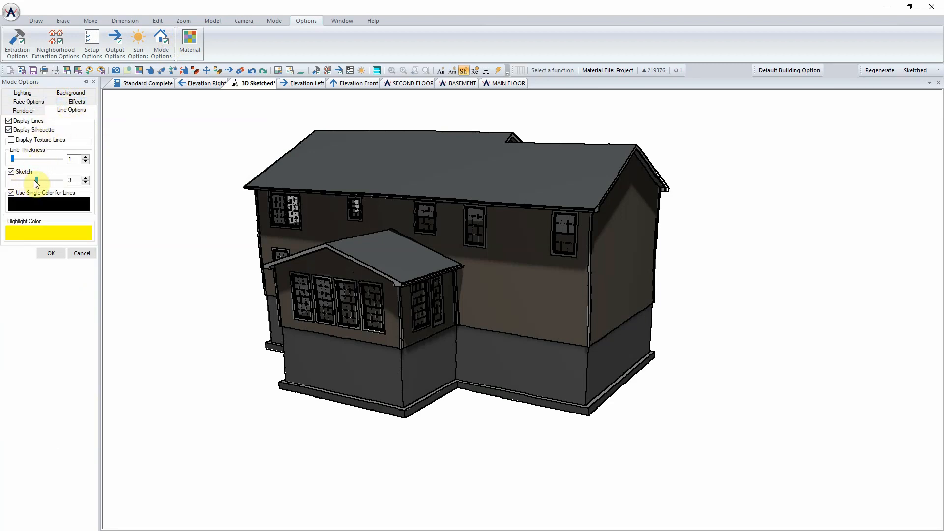
mouse_move(25, 182)
left_mouse_down()
mouse_move(15, 181)
mouse_move(59, 182)
mouse_move(49, 181)
left_mouse_up()
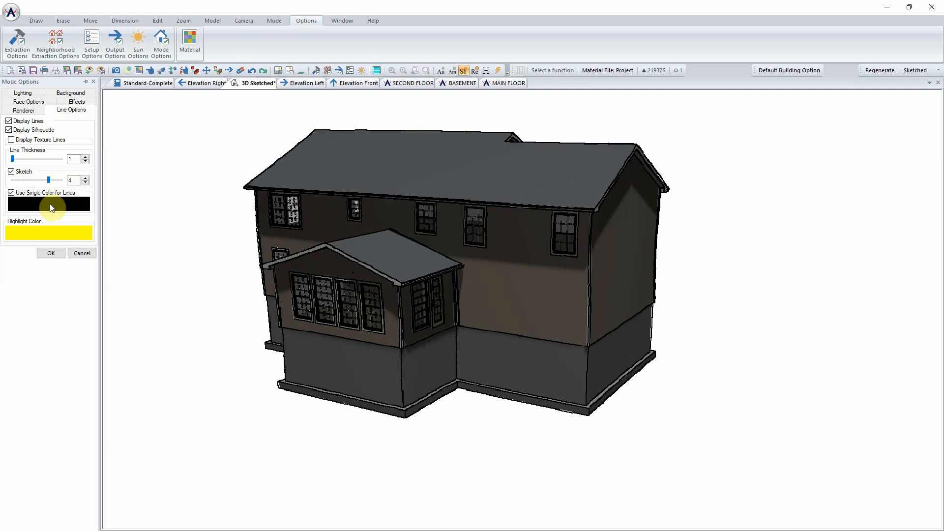
left_click(51, 253)
Render the 3D house in Illustrated mode and turn off its Pen and Ink effect
left_click(915, 71)
left_click(912, 104)
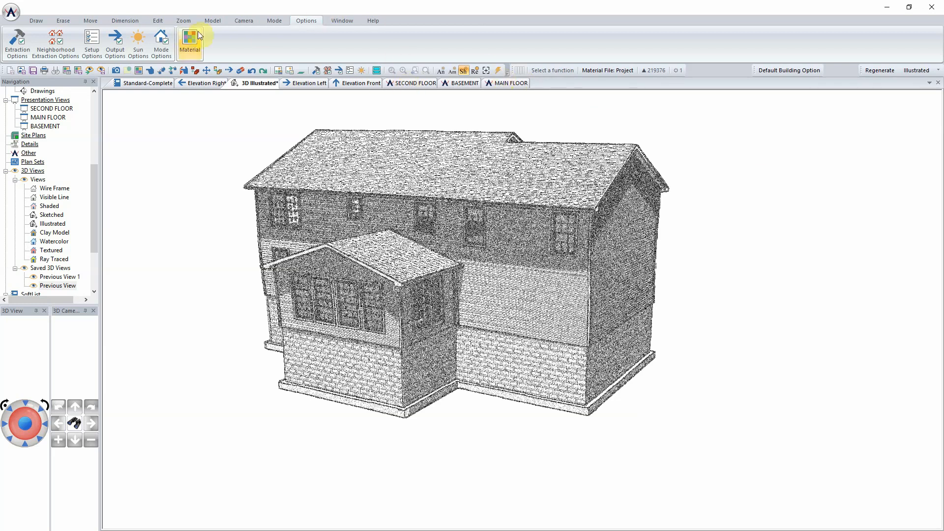
left_click(170, 43)
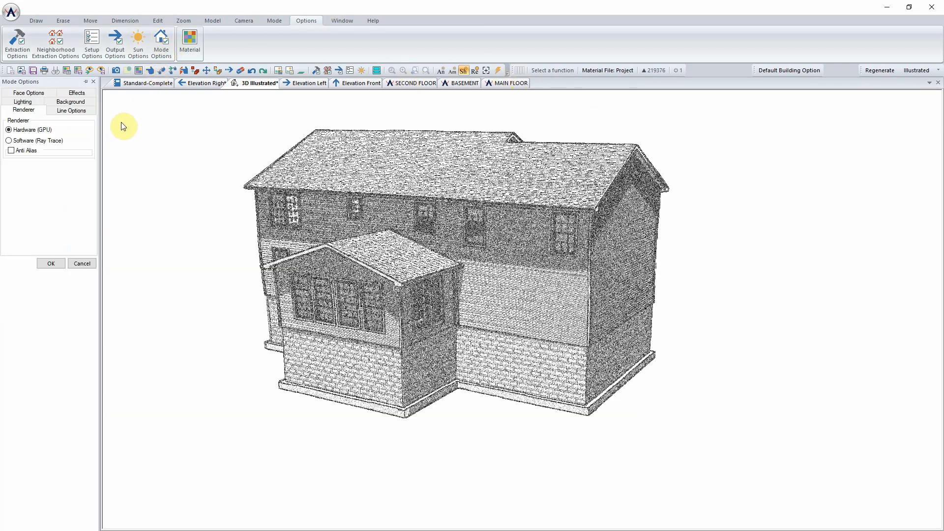
left_click(91, 95)
left_click(35, 152)
left_click(10, 151)
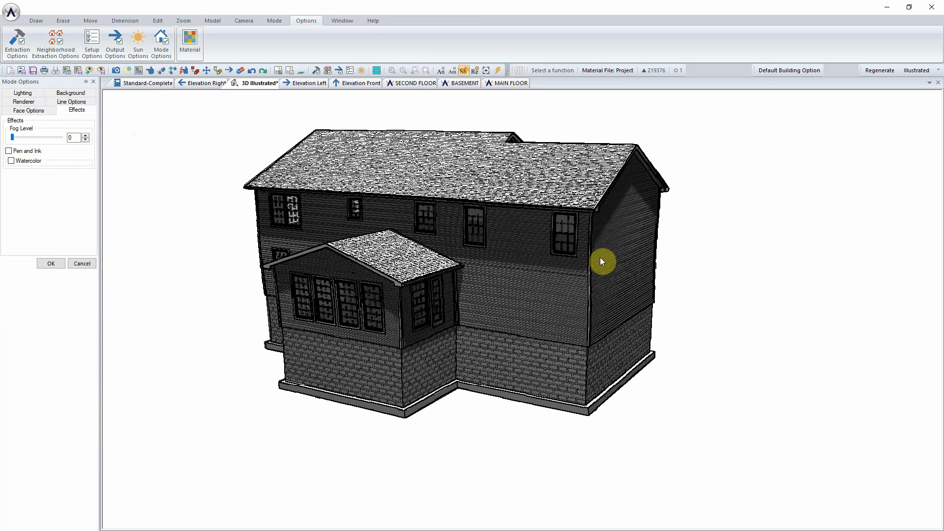
Turn off the Sketch line effect for the Illustrated mode and set its faces to Shaded
left_click(64, 101)
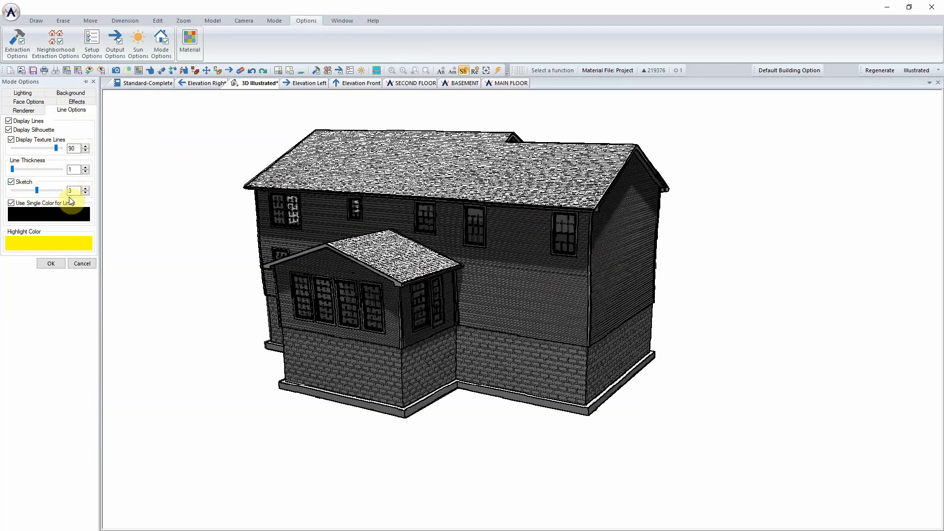
left_click(21, 184)
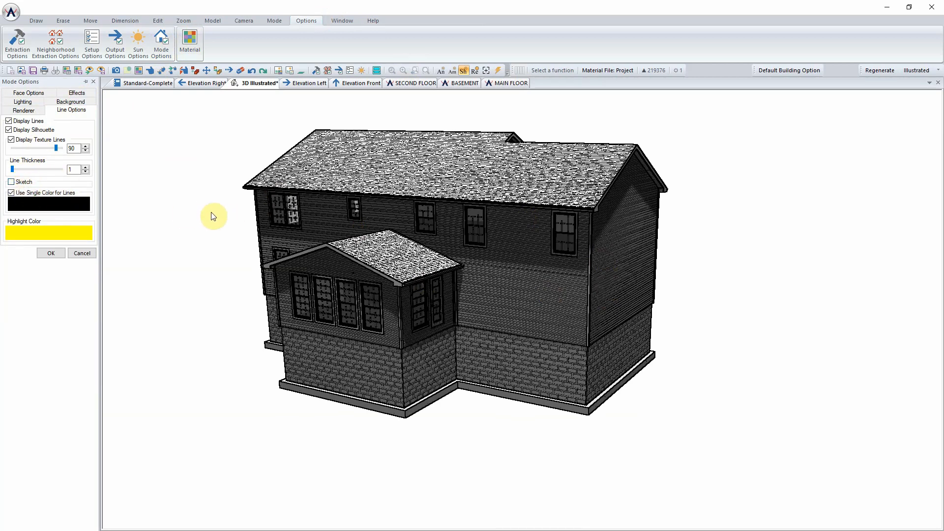
left_click(37, 94)
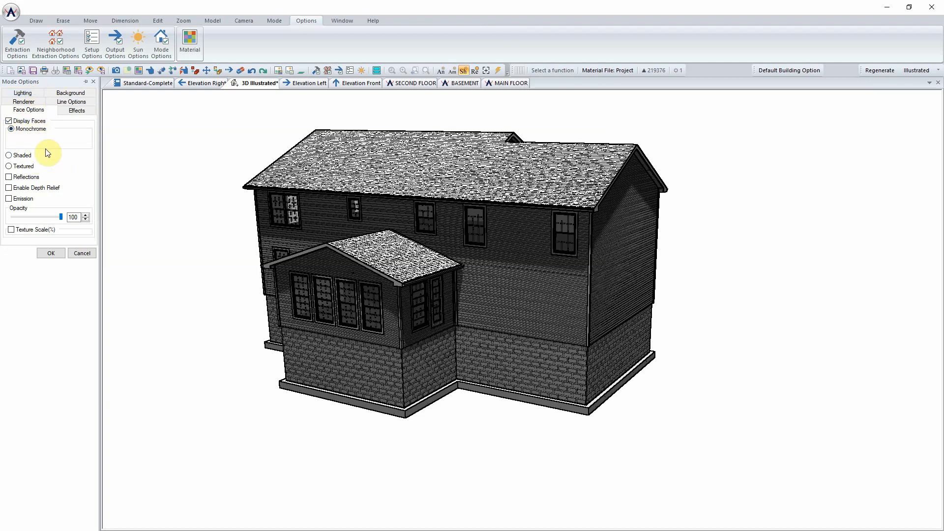
left_click(18, 157)
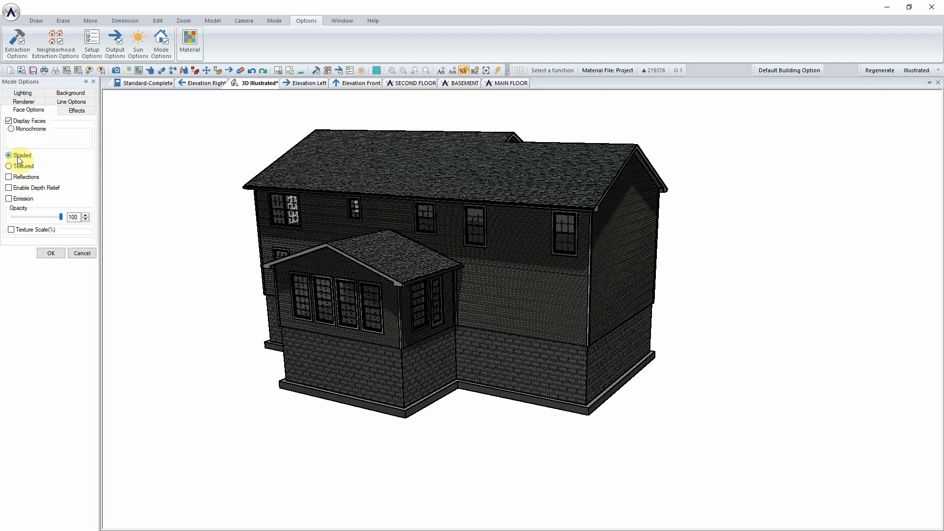
Switch the Illustrated mode's faces to Monochrome by toggling Display Faces off and on, and apply the options
left_click(22, 121)
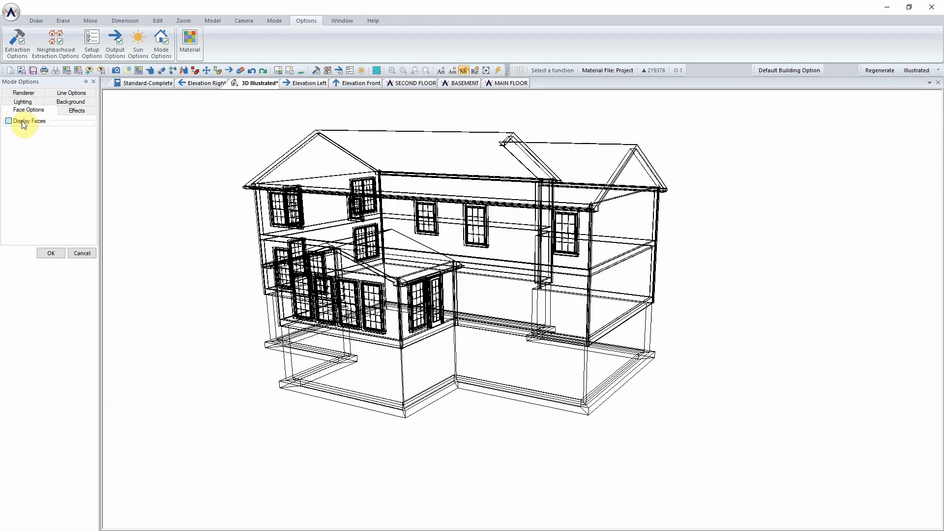
left_click(22, 121)
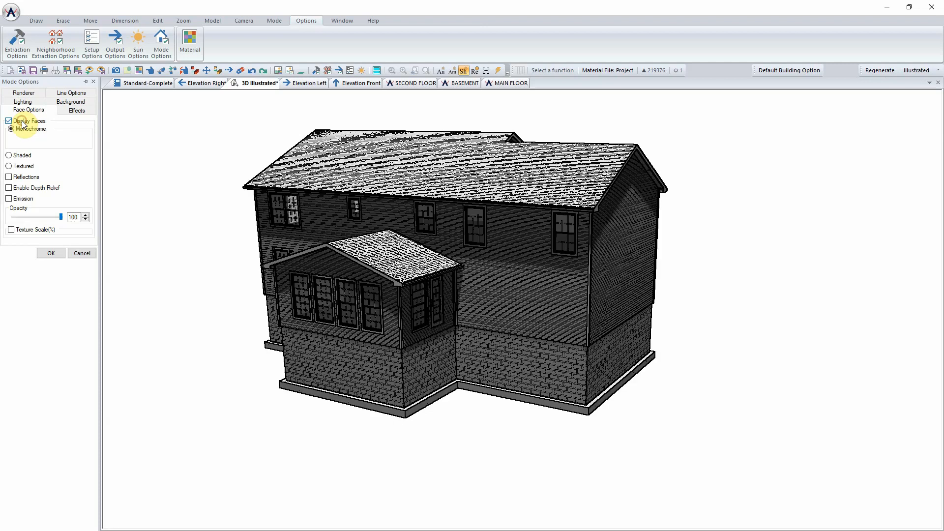
left_click(49, 253)
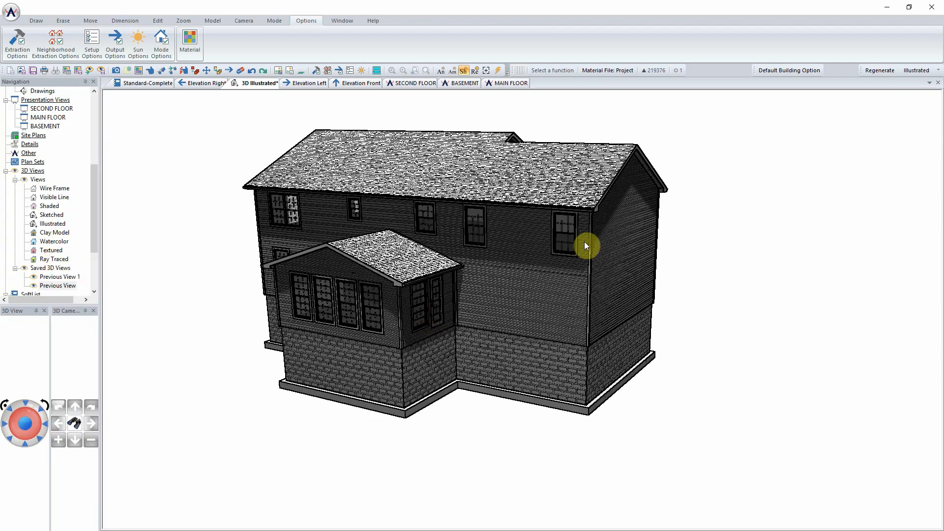
Preview the 3D house in Clay Model mode and render it in Watercolor mode
left_click(921, 70)
left_click(922, 113)
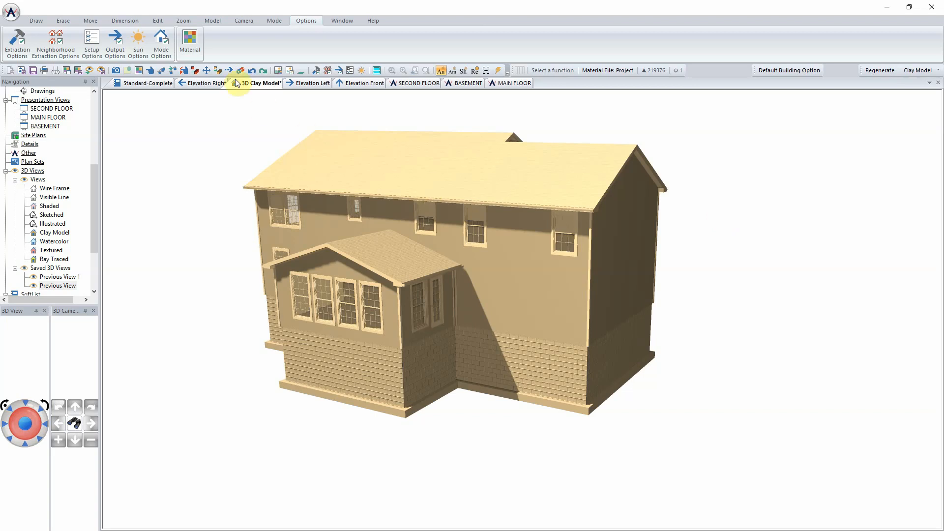
left_click(926, 74)
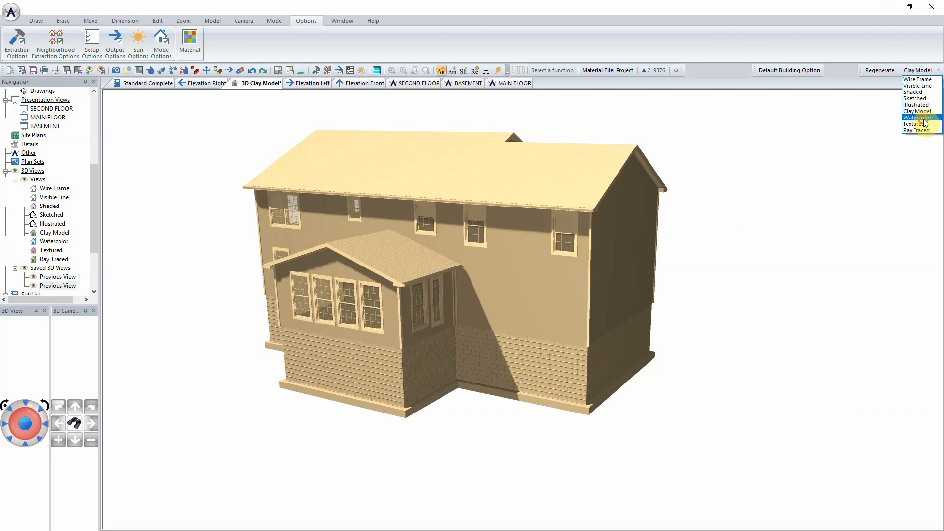
left_click(915, 126)
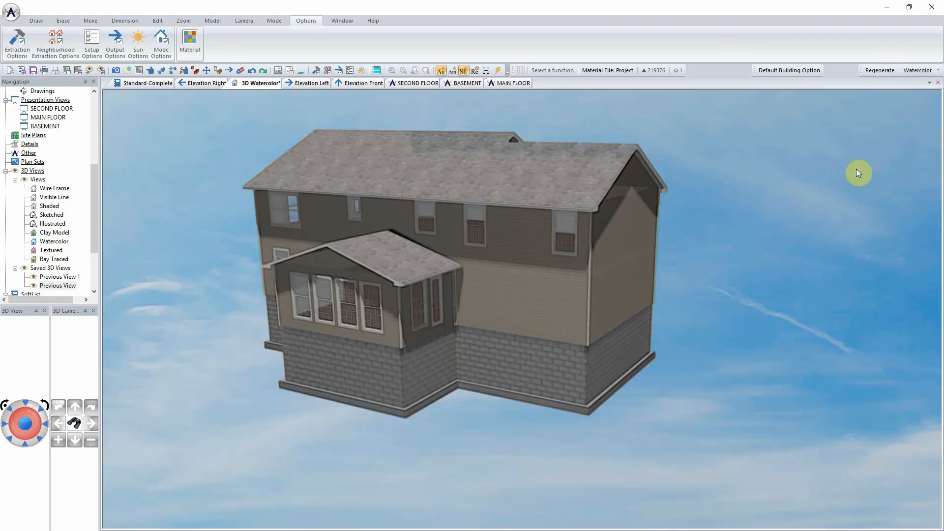
Set the Watercolor mode's background to Color instead of the panoramic image
left_click(161, 43)
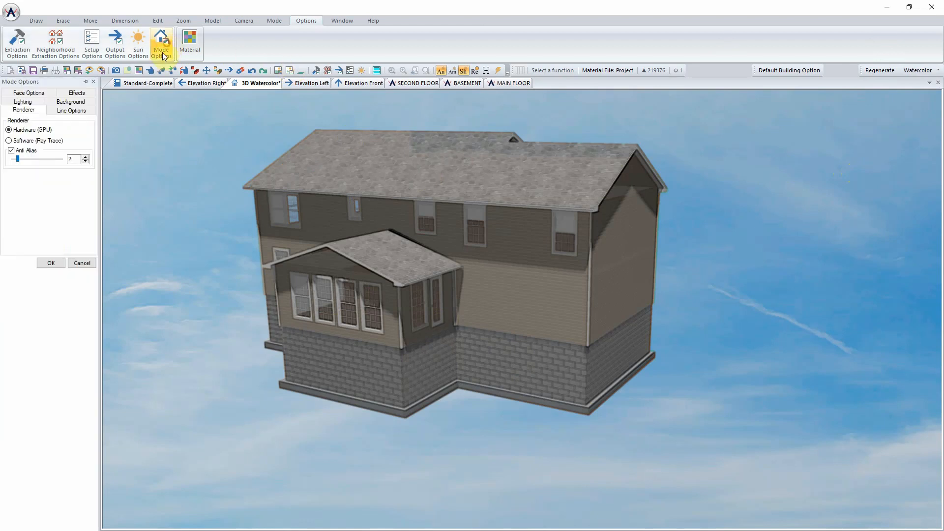
left_click(79, 102)
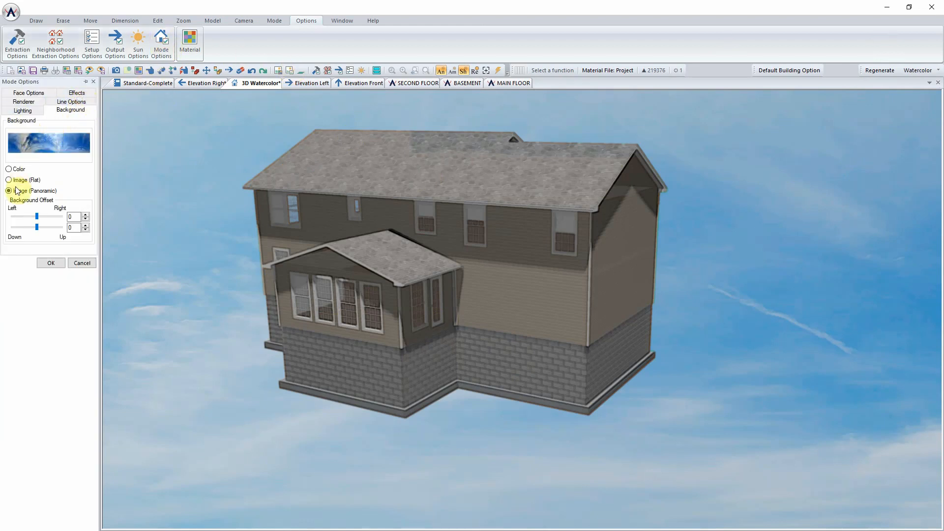
left_click(16, 170)
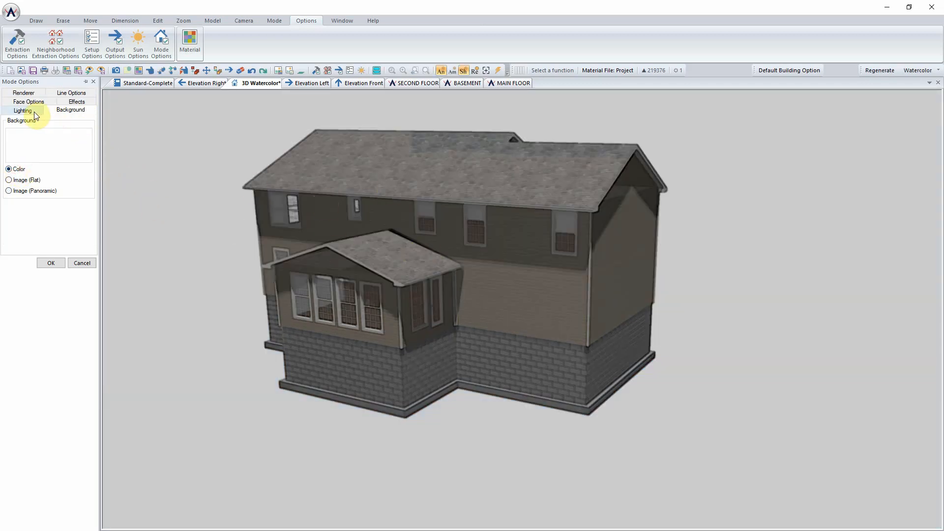
Try a larger brush size for the Watercolor effect and reduce it to 1
left_click(68, 102)
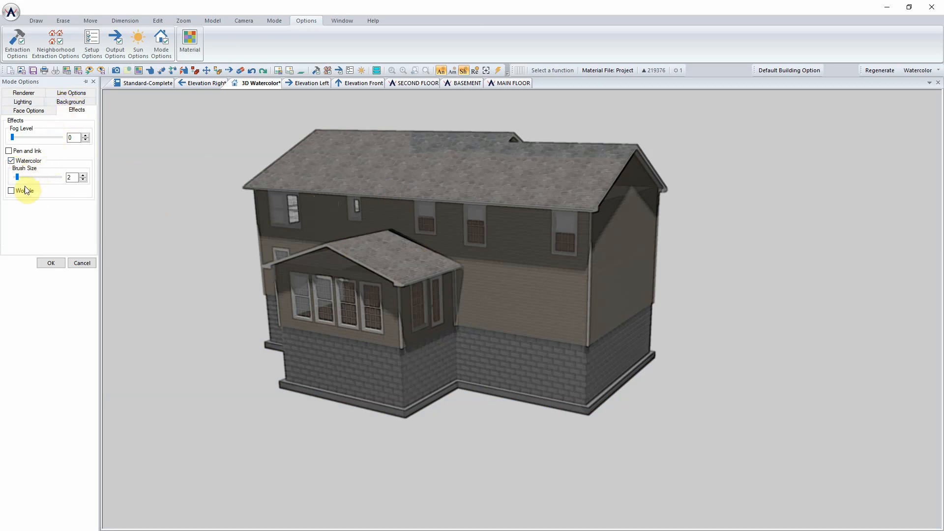
left_click(84, 175)
left_click(84, 175)
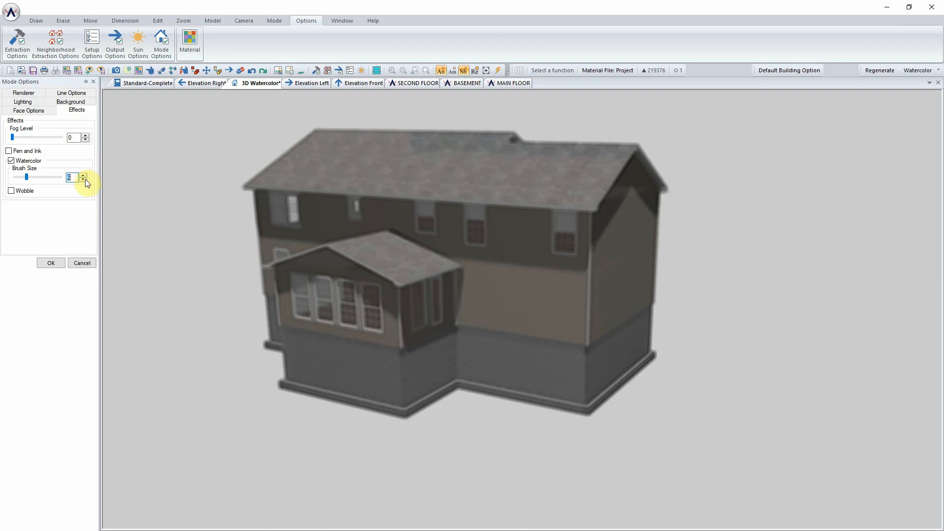
left_click(84, 180)
left_click(83, 180)
left_click(84, 180)
left_click(83, 180)
left_click(84, 180)
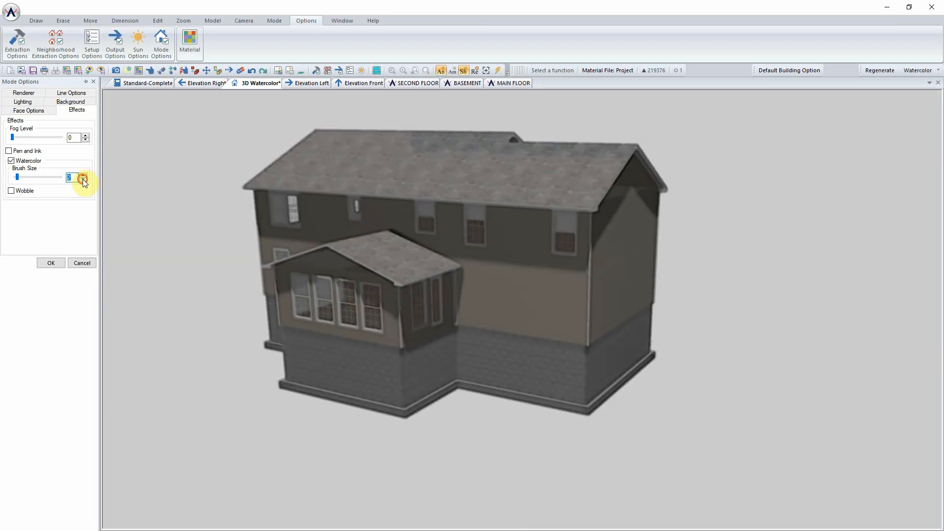
Test the Wobble effect on the Watercolor rendering, turn it off again and apply the mode options
left_click(23, 191)
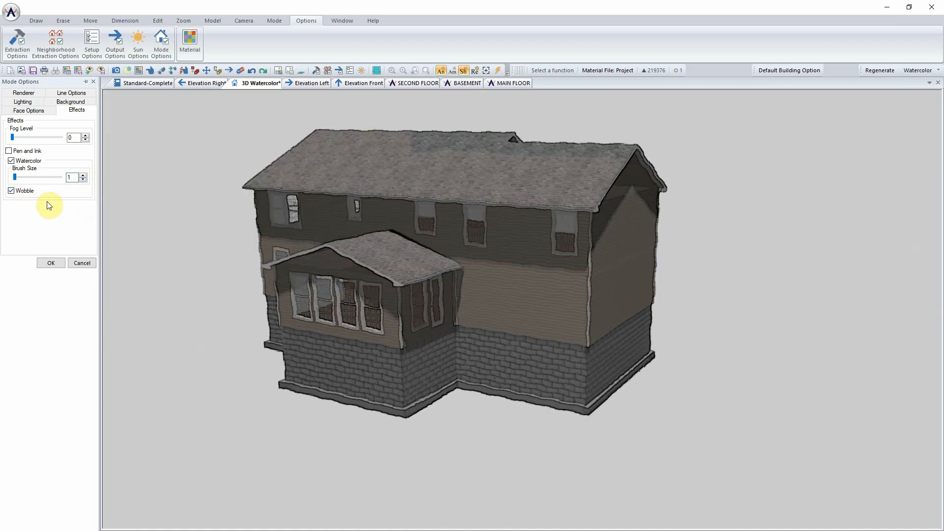
left_click(22, 191)
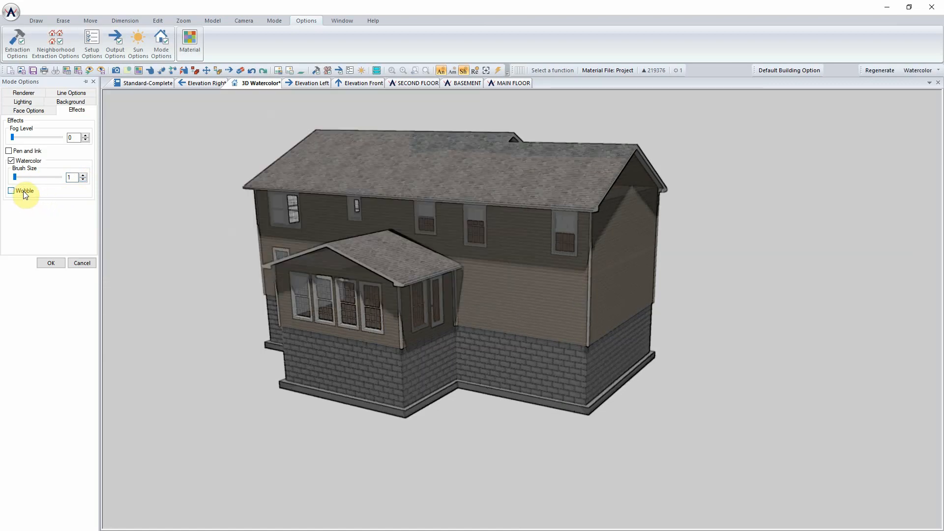
left_click(50, 263)
Render the 3D house in Textured mode and set its background to Color
left_click(919, 70)
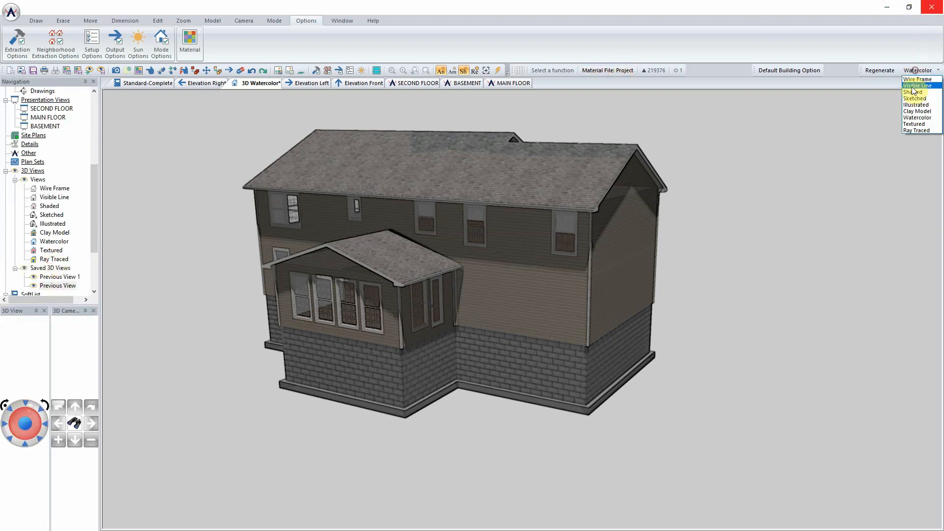
left_click(914, 124)
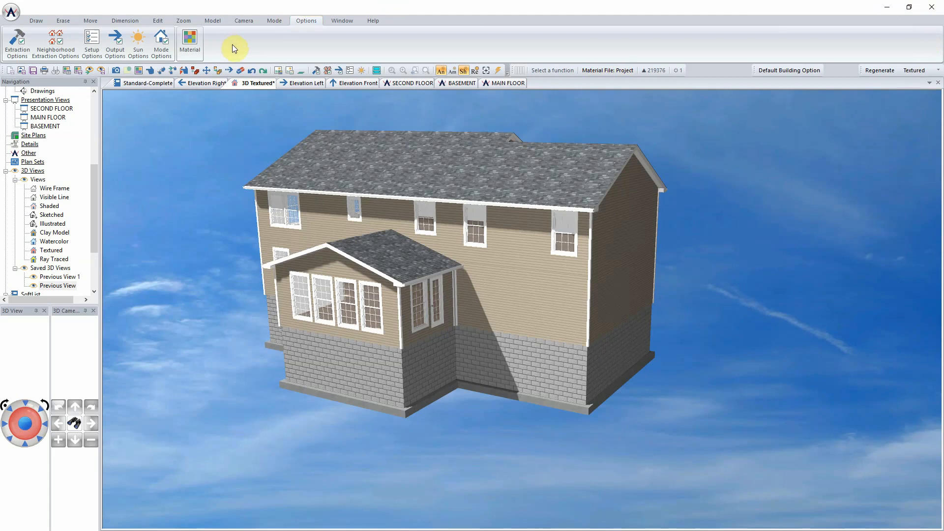
left_click(163, 44)
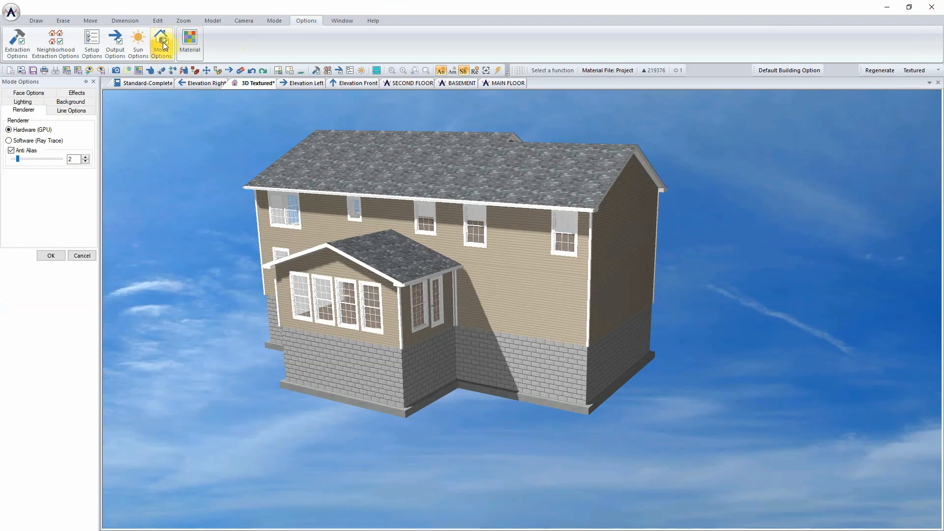
left_click(72, 101)
left_click(9, 169)
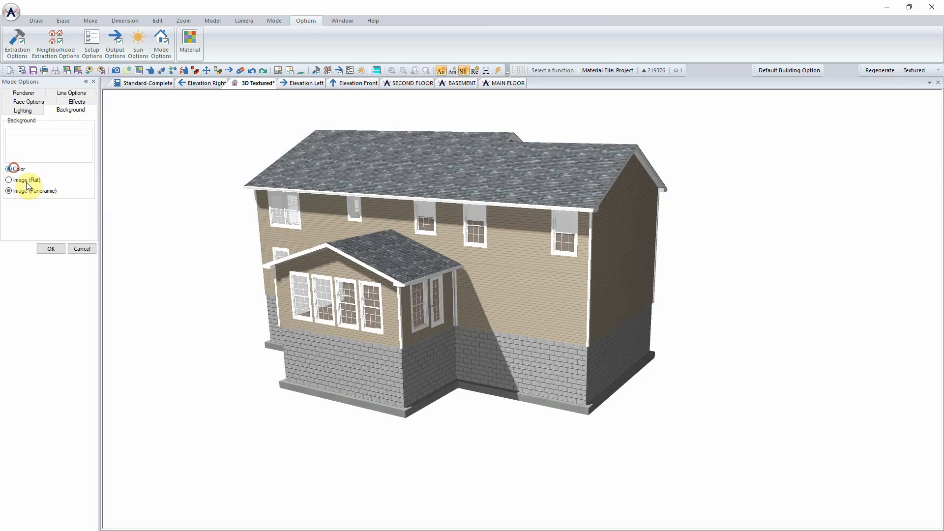
left_click(51, 249)
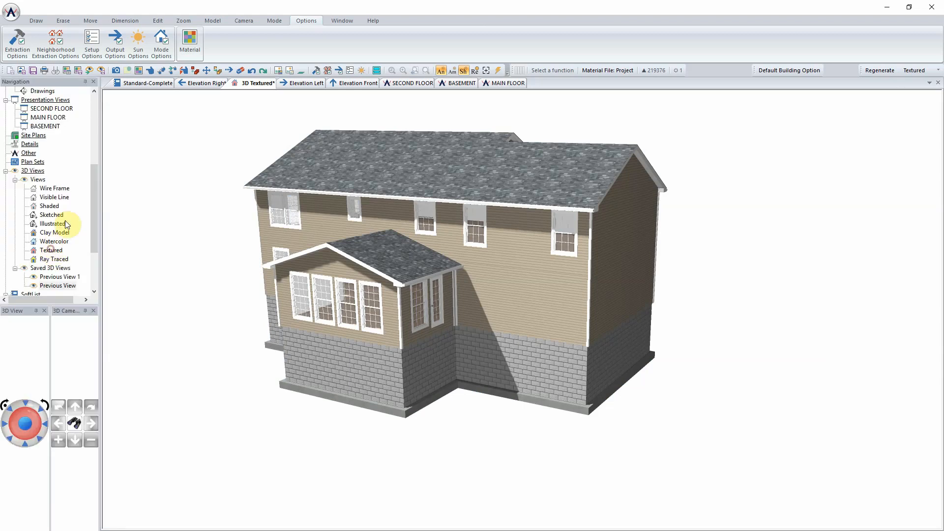
Review the 3D setup options, and set the Textured mode's Anti Alias level to 1 after trying higher levels
left_click(92, 42)
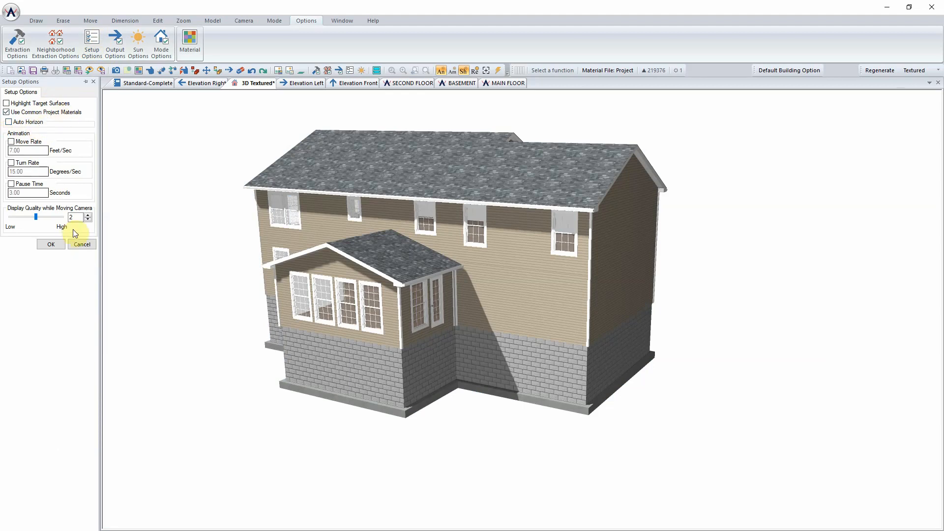
left_click(161, 40)
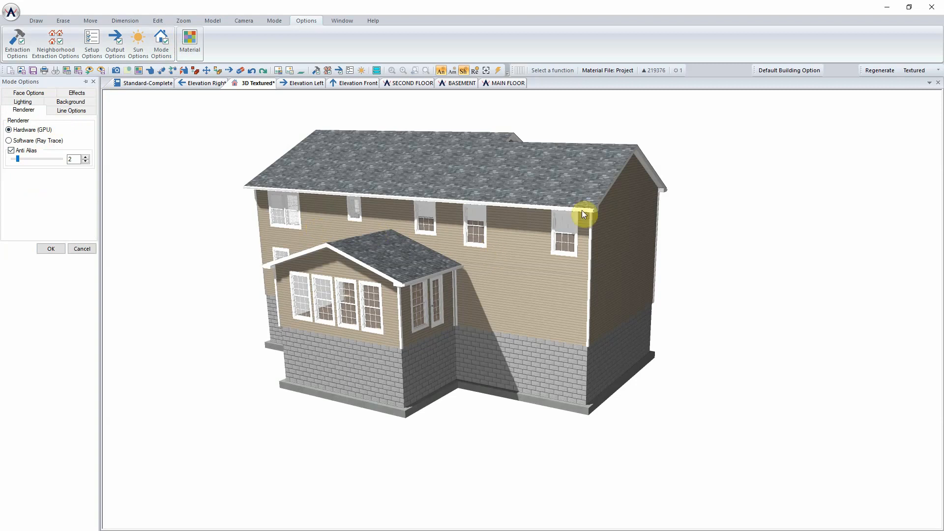
double_click(86, 157)
double_click(85, 157)
left_click(86, 162)
left_click(86, 162)
left_click(87, 162)
left_click(87, 162)
left_click(87, 162)
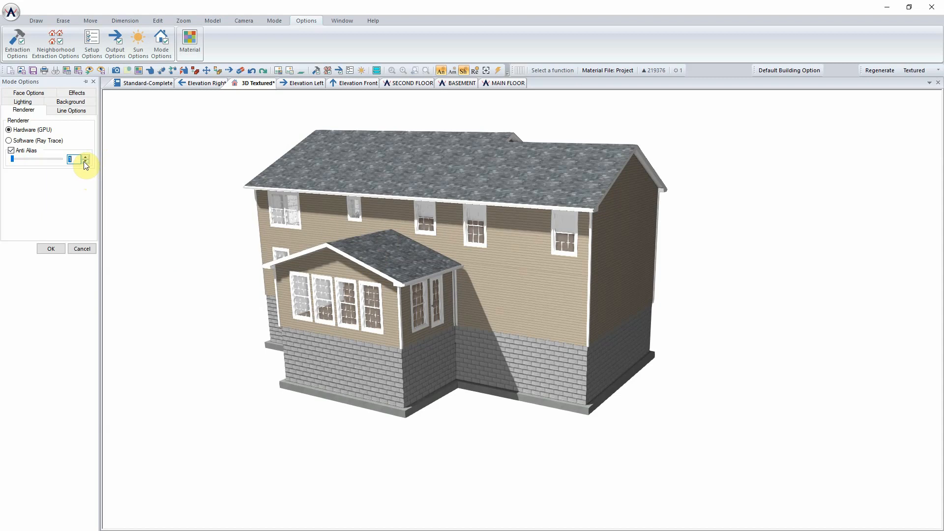
left_click(52, 248)
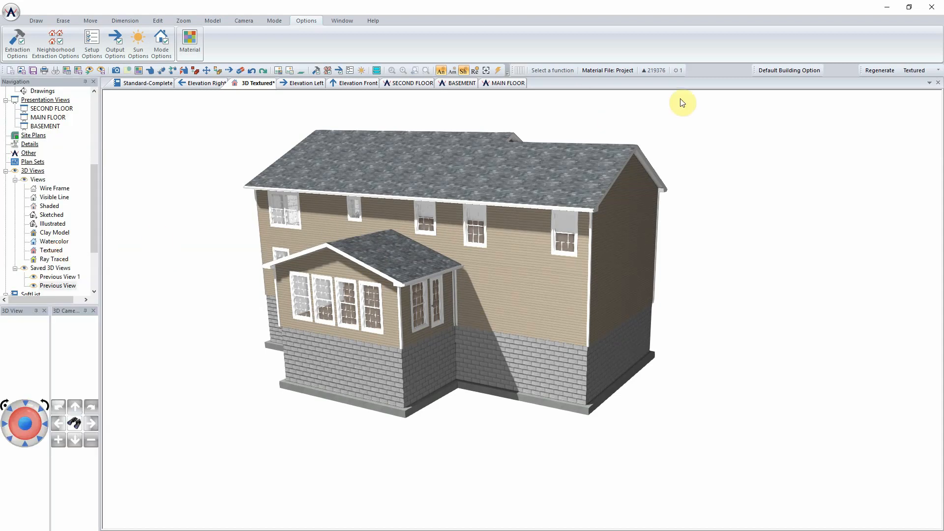
Render the 3D house in Shaded mode and float the 3D View and 3D Camera controls beside the model
left_click(934, 71)
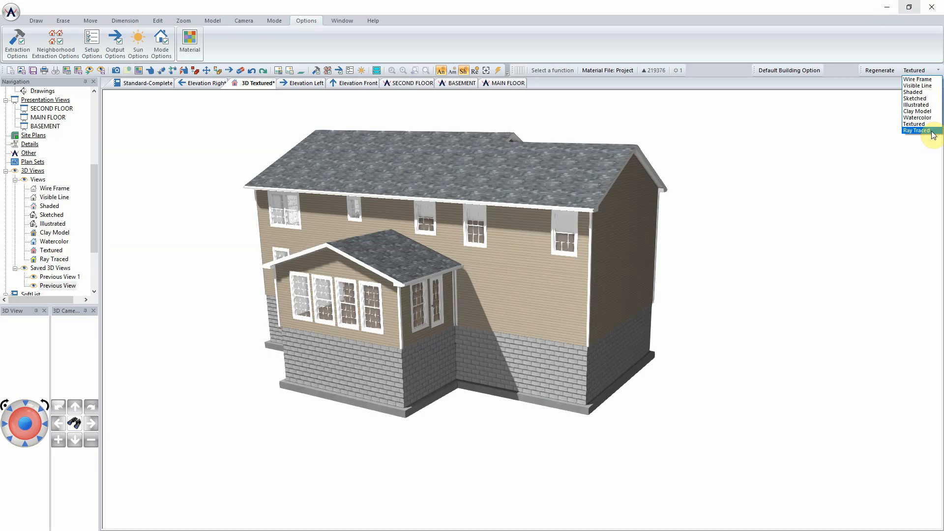
left_click(919, 92)
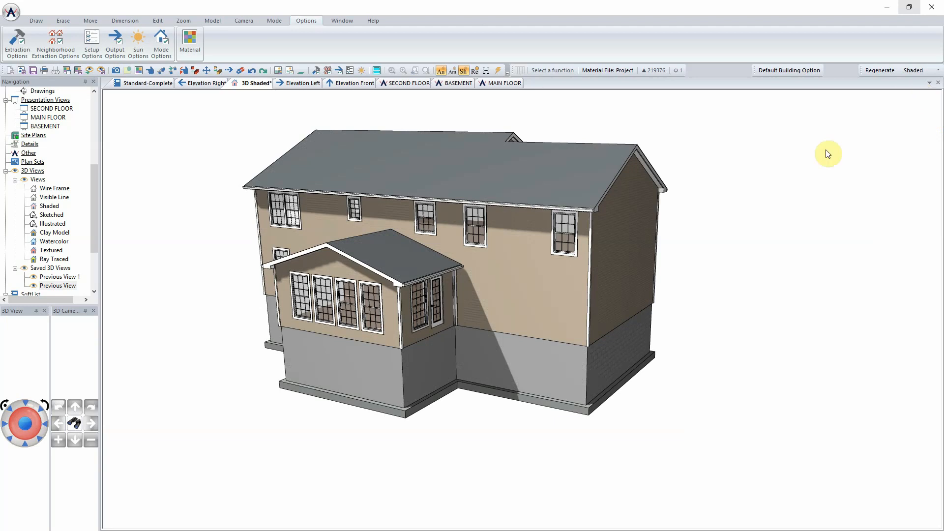
left_click_drag(27, 312, 742, 122)
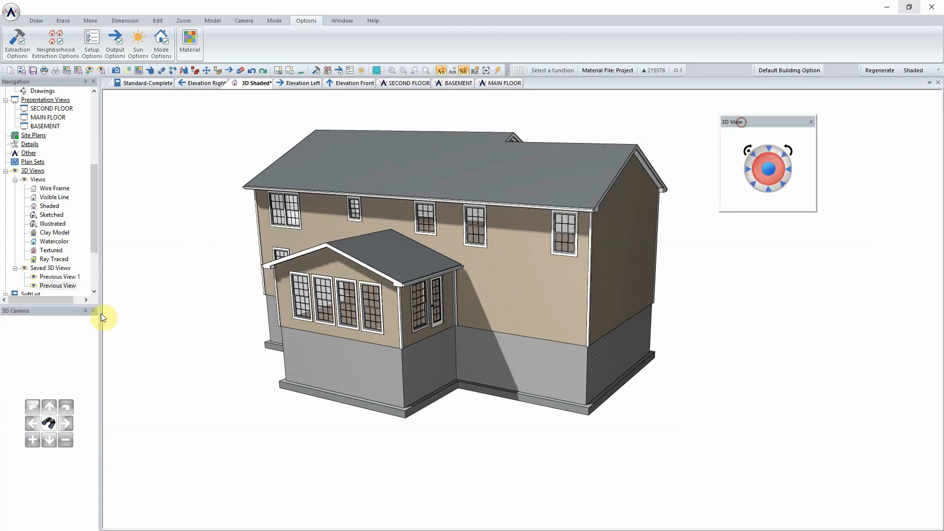
left_click_drag(53, 310, 775, 239)
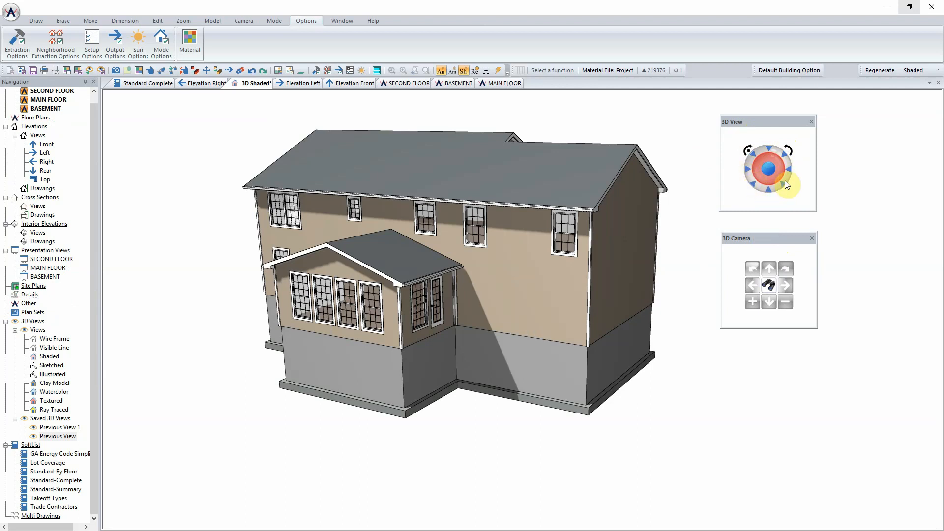
View the shaded house from each of its four corners using the 3D View control
left_click(755, 187)
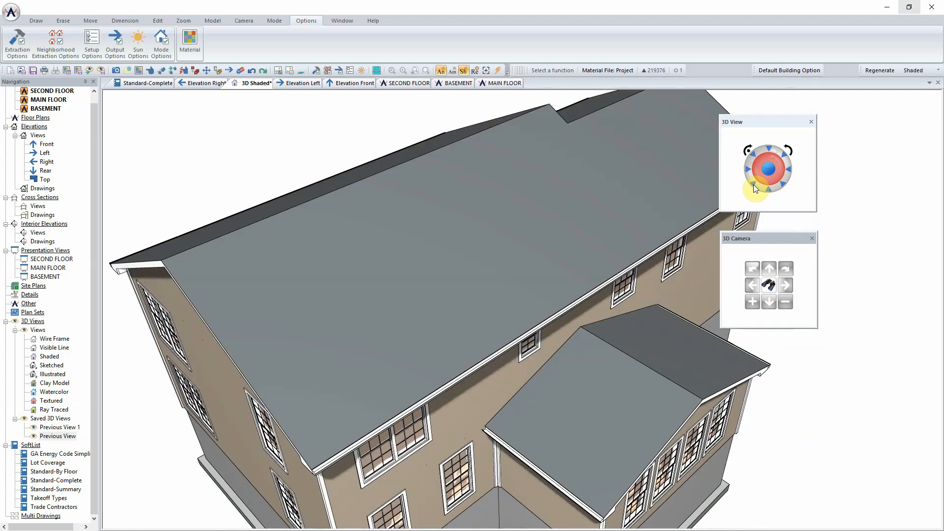
left_click(754, 153)
left_click(785, 157)
left_click(782, 186)
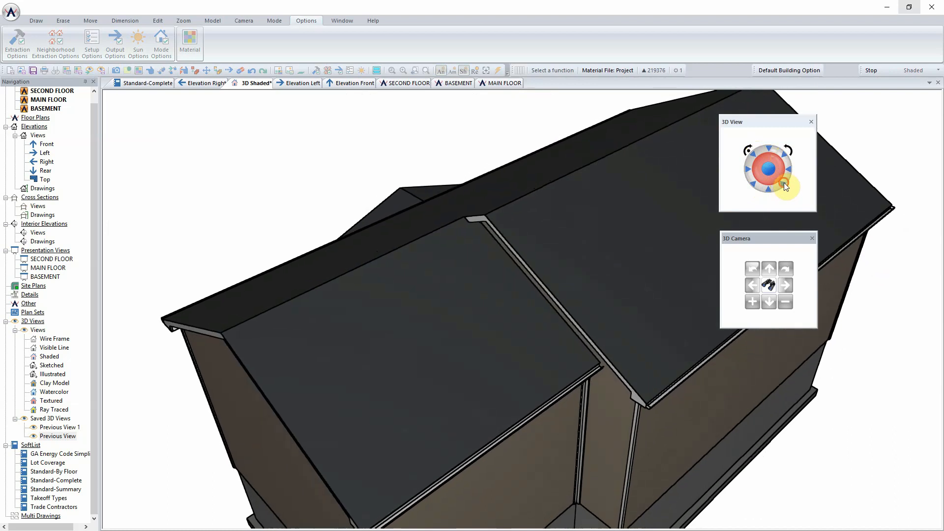
View the house straight on from its projecting gabled side, and orbit the camera vertically and sideways around it
left_click(769, 188)
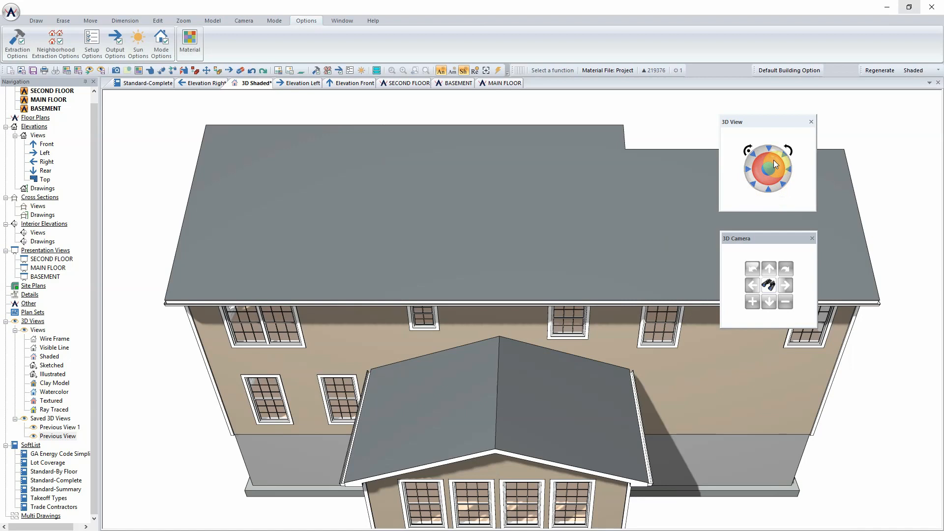
left_click(769, 185)
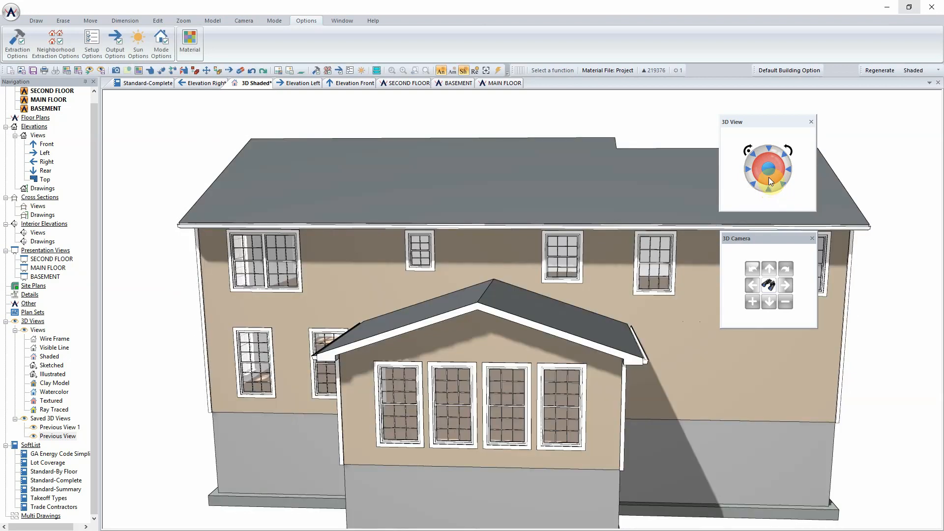
left_click(769, 177)
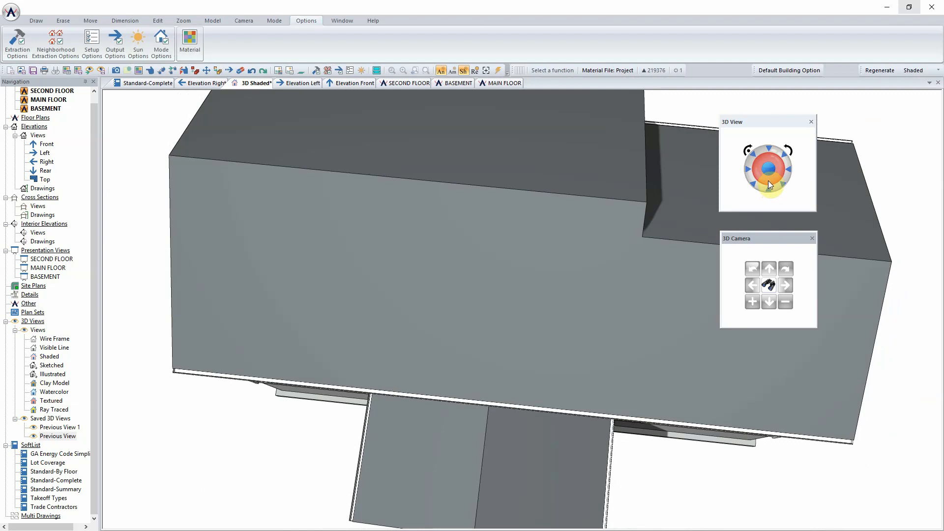
left_click(768, 182)
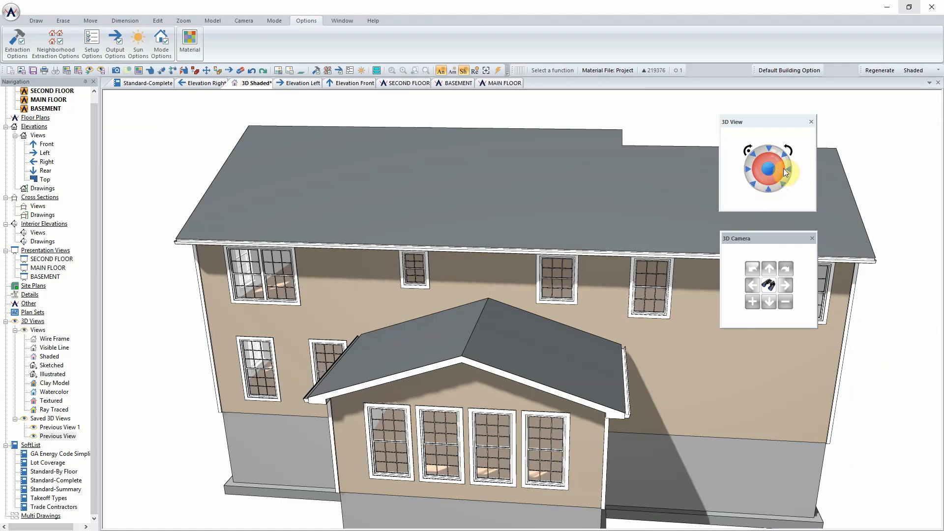
left_click(784, 168)
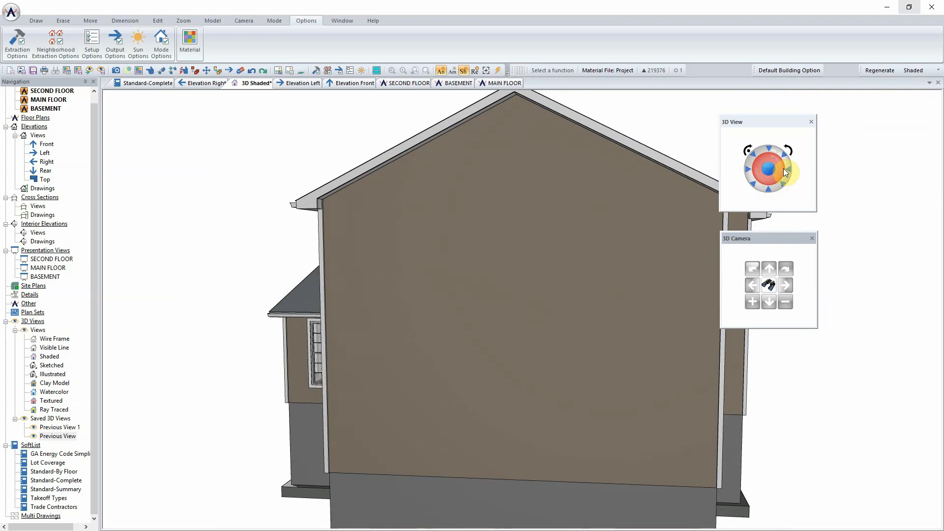
left_click(784, 169)
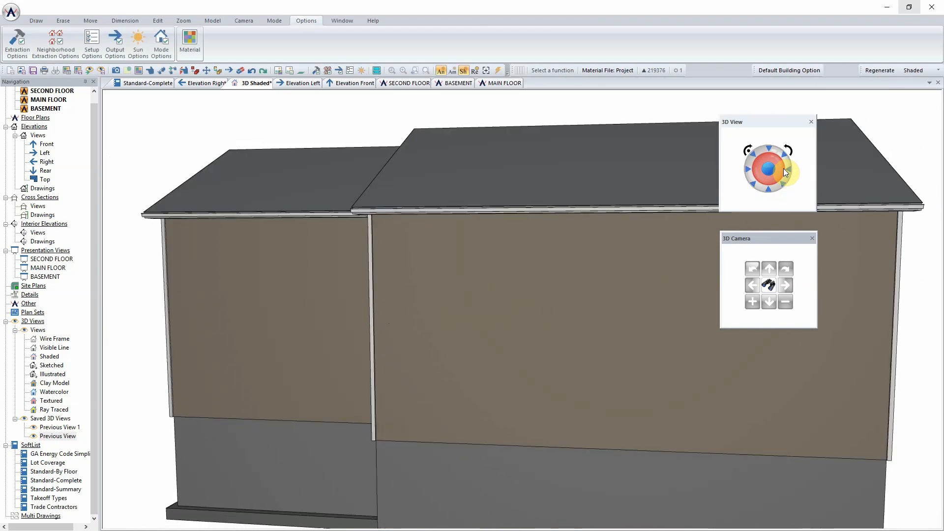
Orbit around to the house's other sides, and raise the camera to look down on the projecting gabled side
left_click(784, 168)
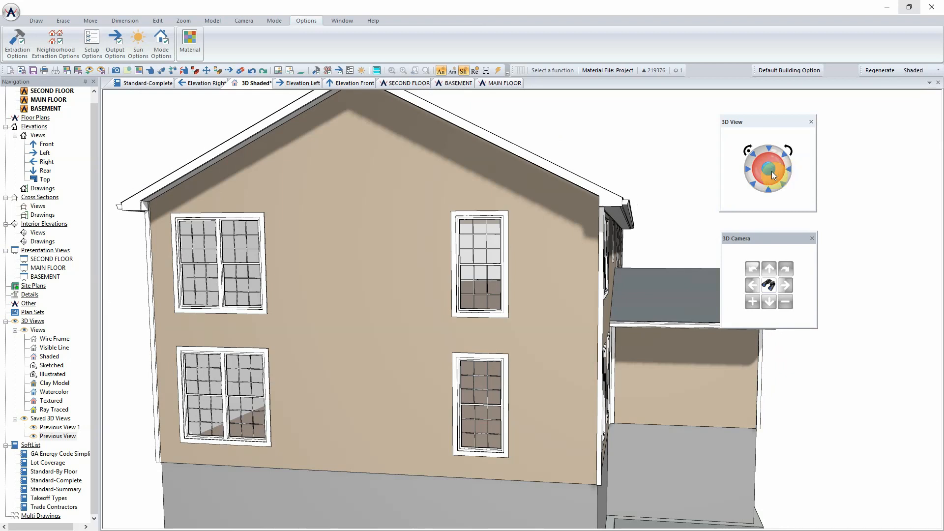
left_click(770, 171)
left_click_drag(771, 171, 771, 191)
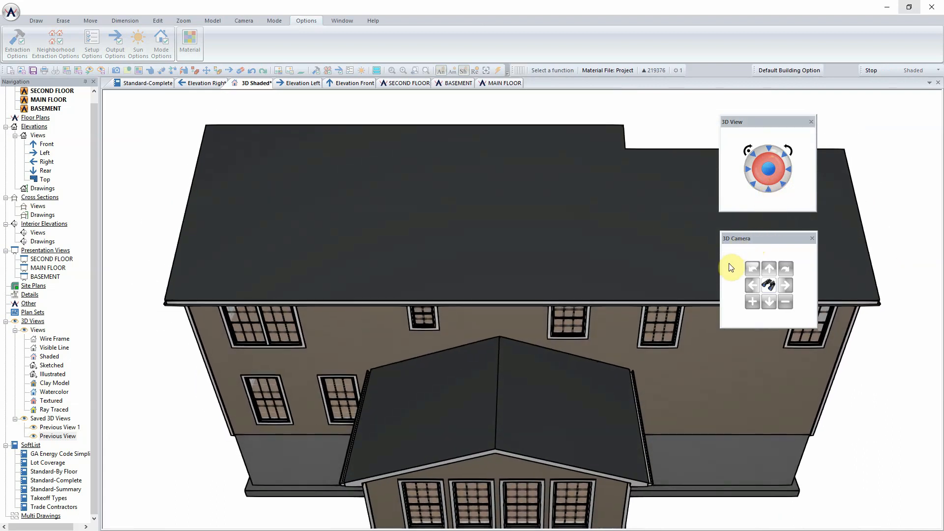
Zoom the 3D camera out and in, and pan it vertically and sideways over the gabled side of the house
left_click(787, 302)
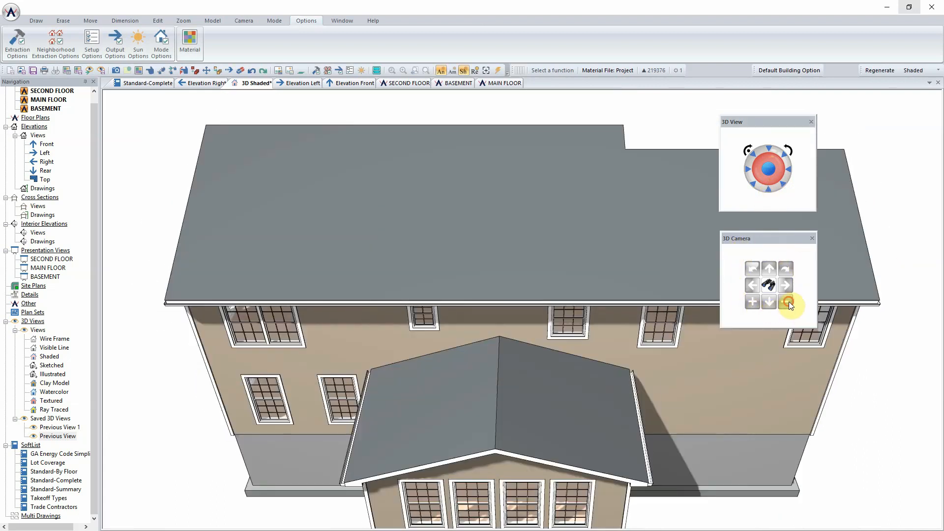
left_click(755, 303)
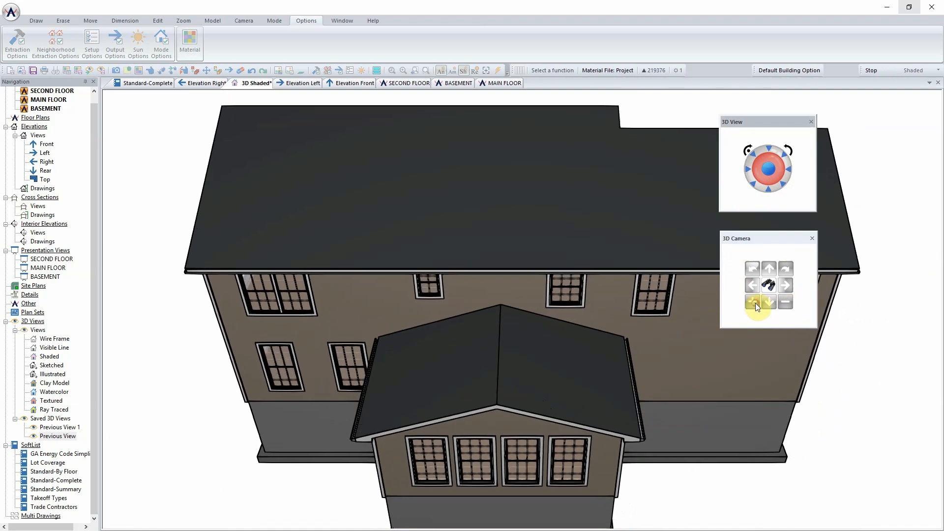
left_click(769, 302)
left_click(770, 270)
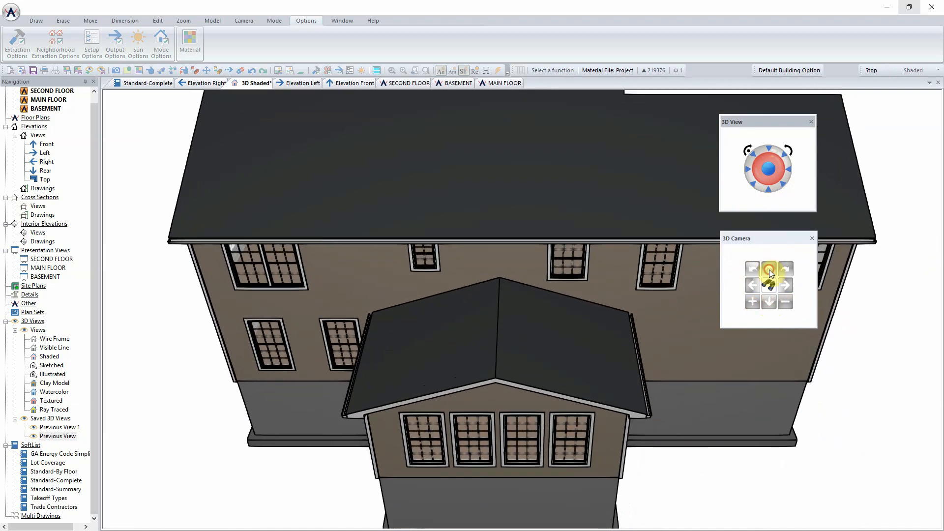
left_click(787, 285)
left_click(751, 286)
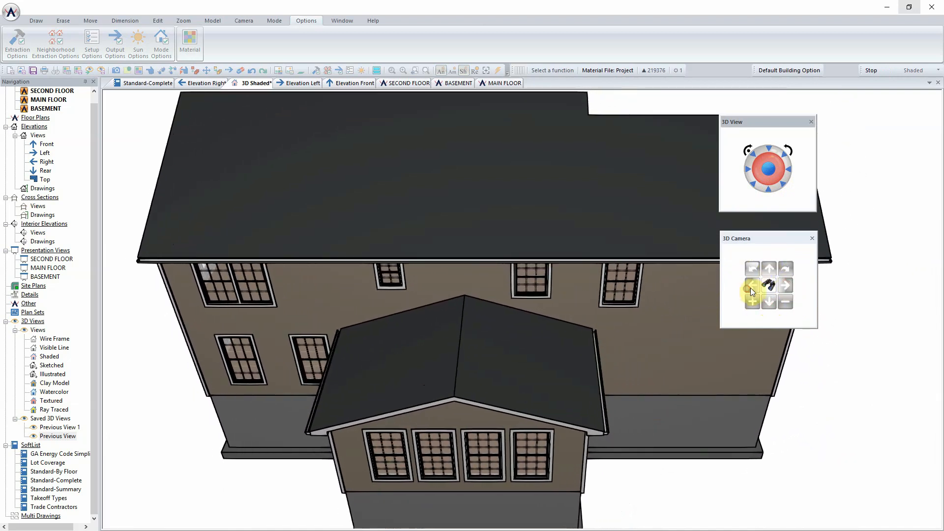
left_click(753, 286)
left_click(770, 285)
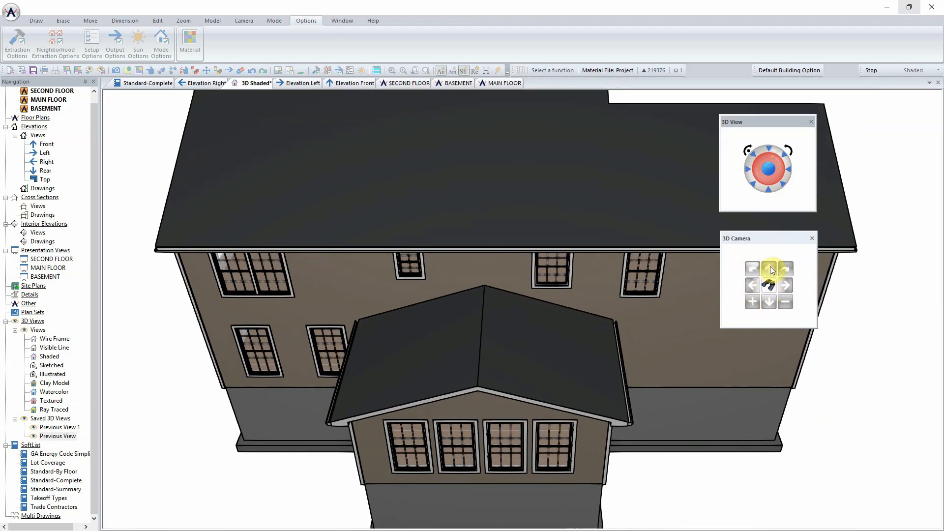
left_click(786, 285)
left_click(757, 288)
left_click(784, 301)
left_click(753, 304)
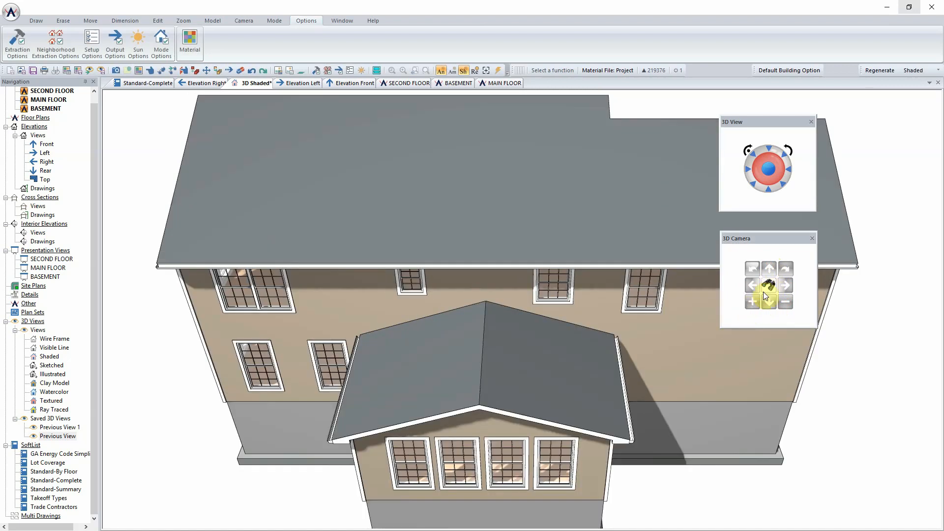
Turn the 3D camera in place to both sides, and bring the gabled side back into the centre of view
left_click(754, 270)
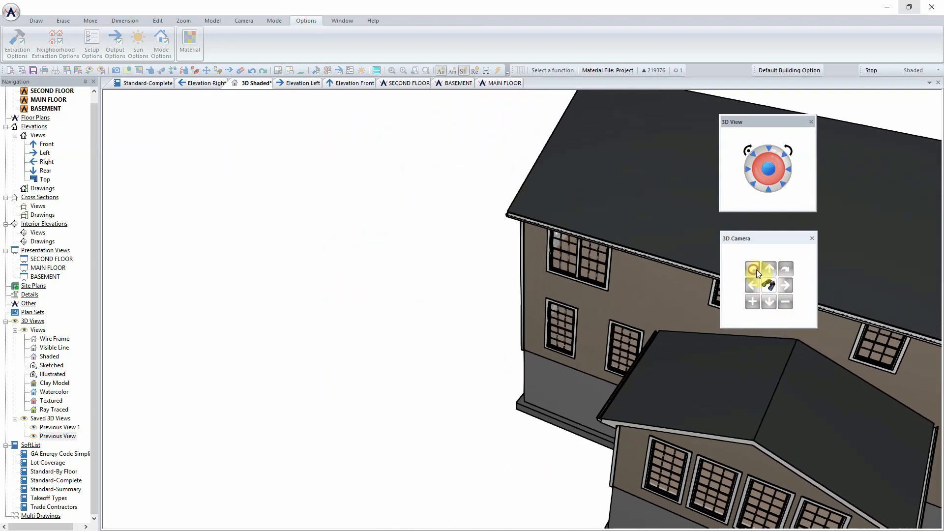
left_click(786, 270)
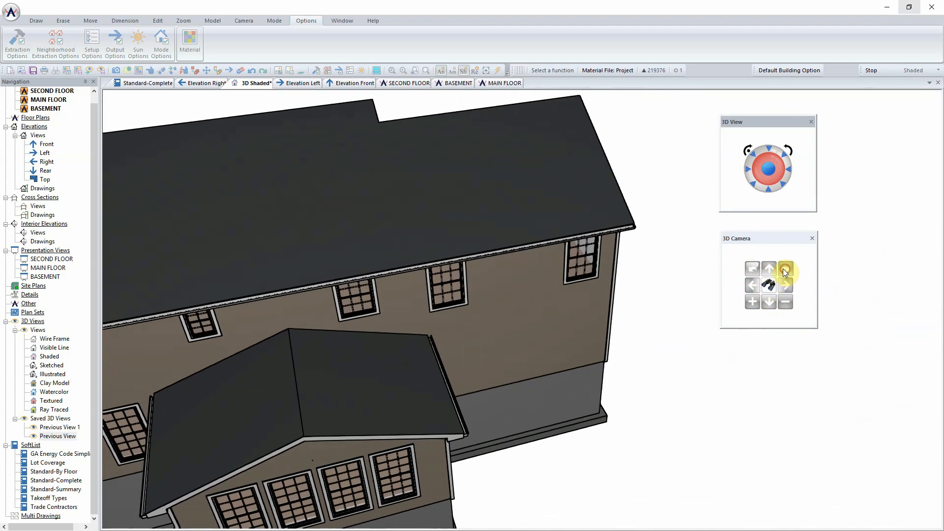
left_click(753, 269)
left_click(753, 268)
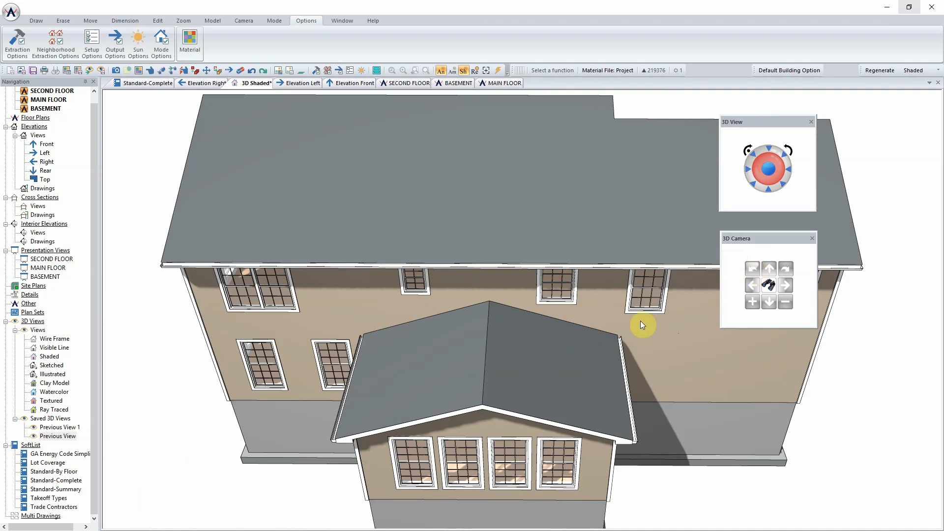
Use the camera's look-at function on the gabled extension's window wall, and on the upper double window from a corner view
left_click(768, 285)
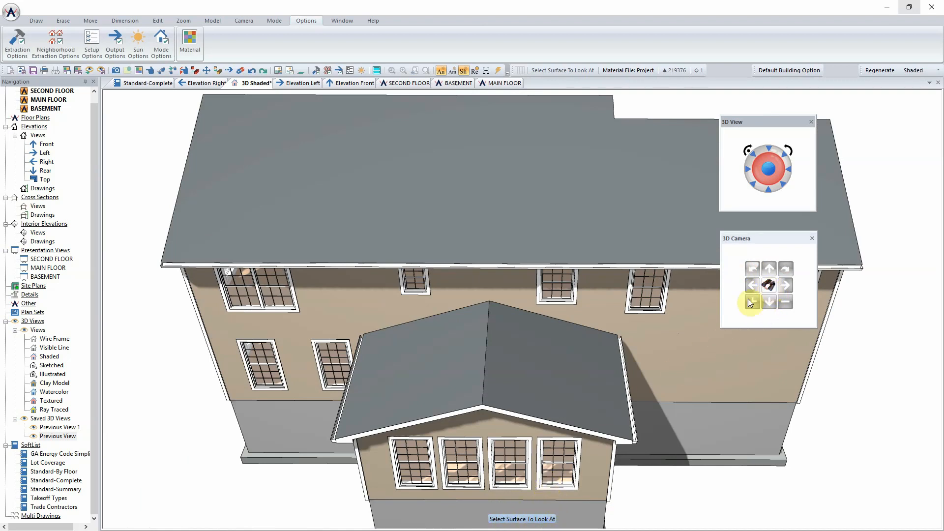
left_click(481, 462)
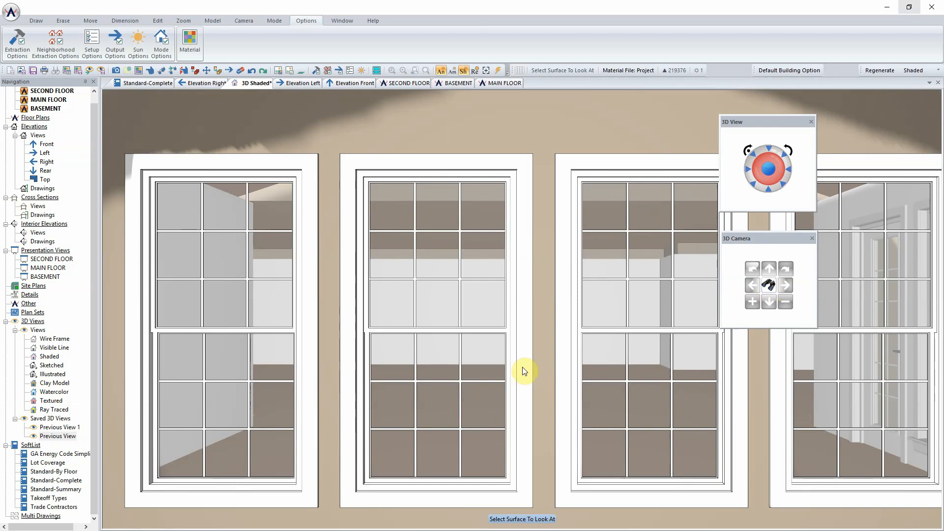
left_click(784, 183)
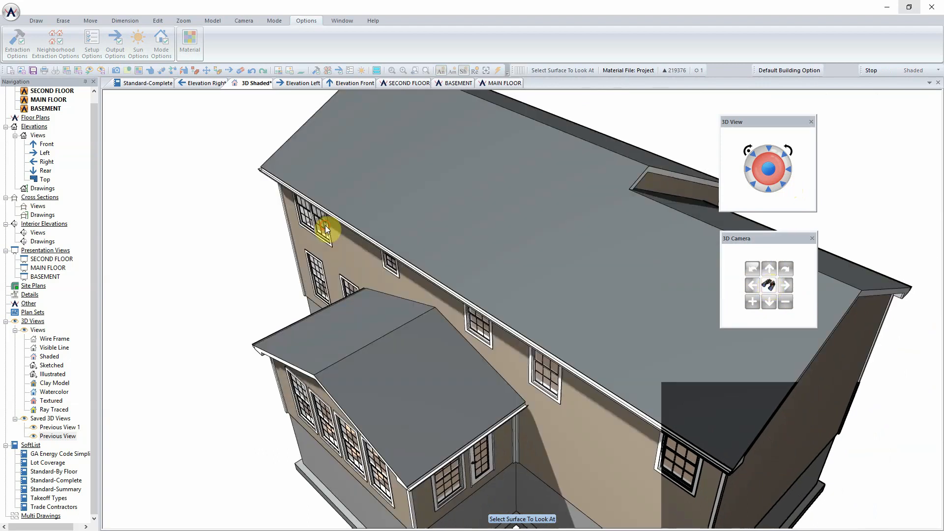
left_click(317, 226)
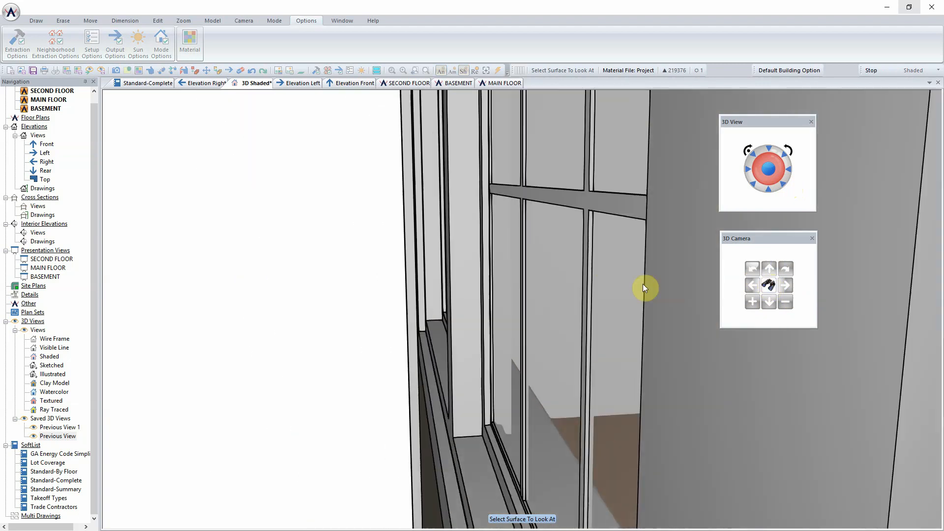
Pan and turn the camera beside the upper window, and view the house from its opposite corner and a roof surface
left_click(752, 285)
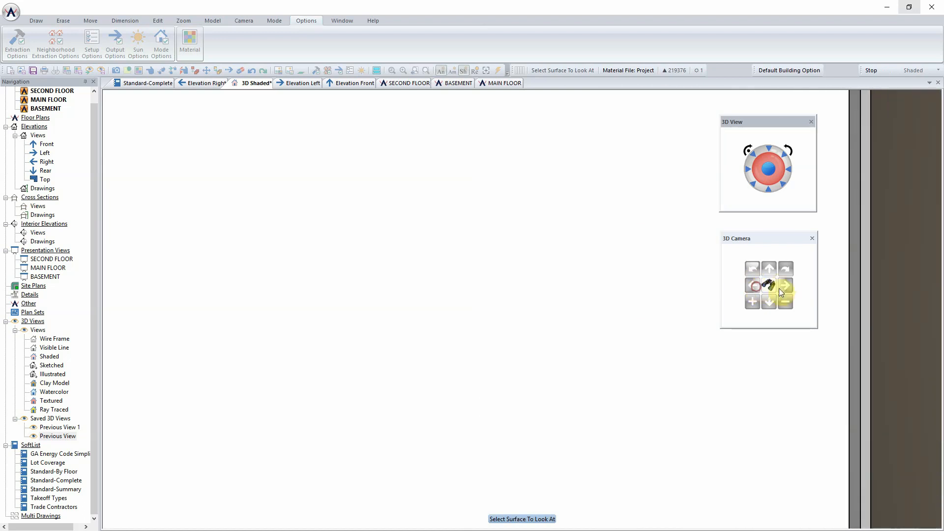
left_click(788, 273)
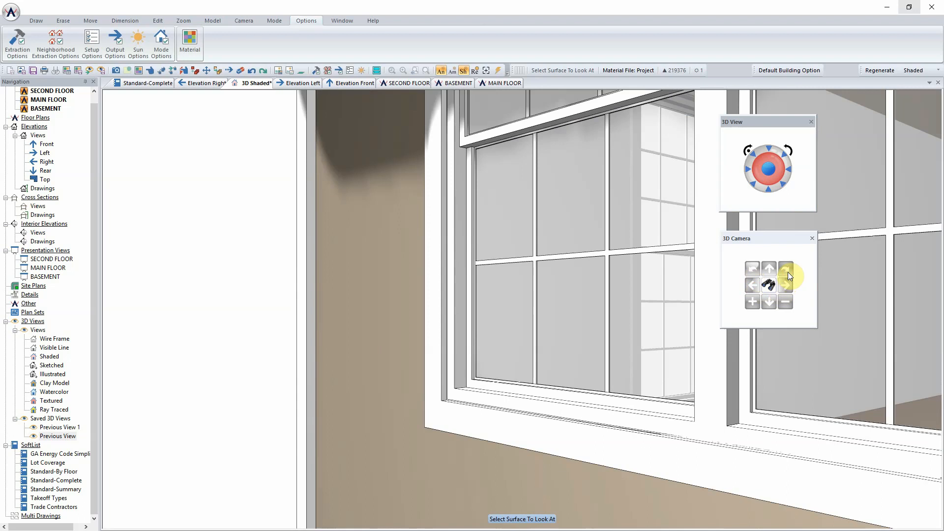
left_click(753, 184)
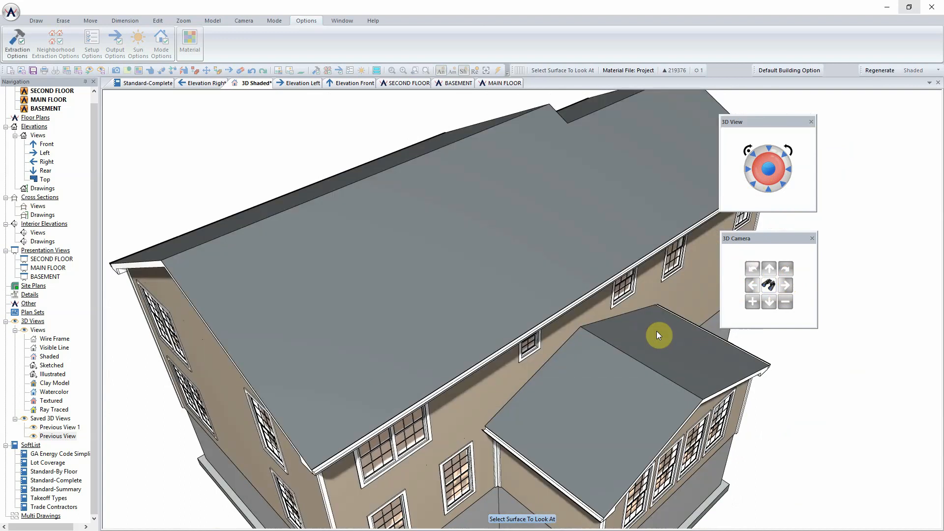
left_click(581, 309)
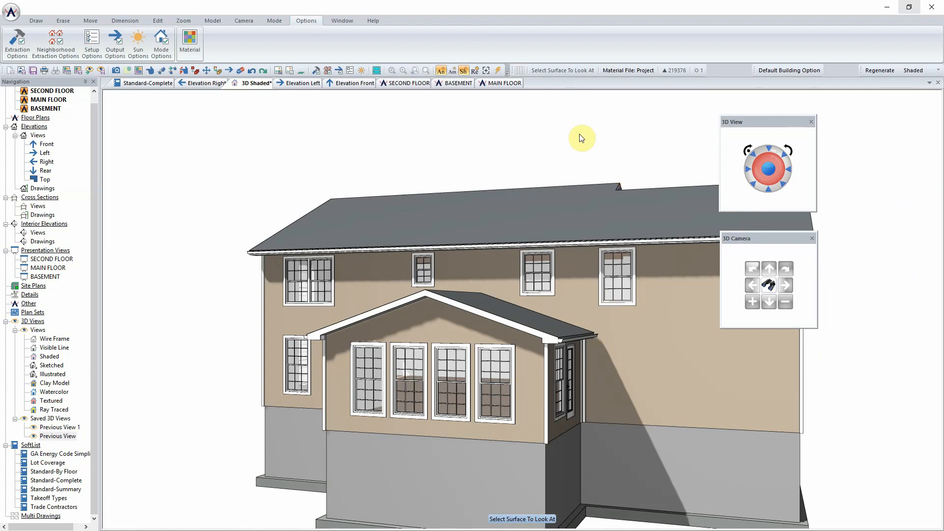
Open the MAIN FLOOR drawing and switch it from Floor System to Site mode
left_click(503, 83)
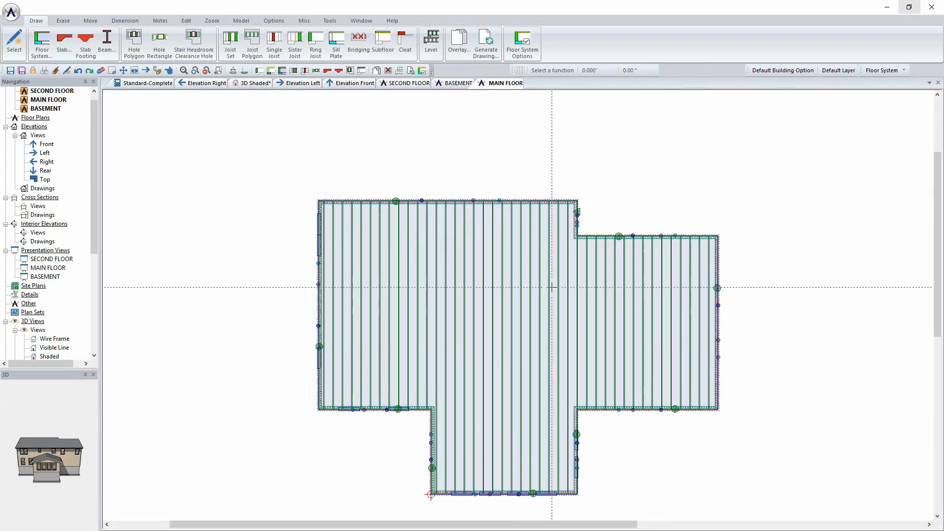
left_click(889, 72)
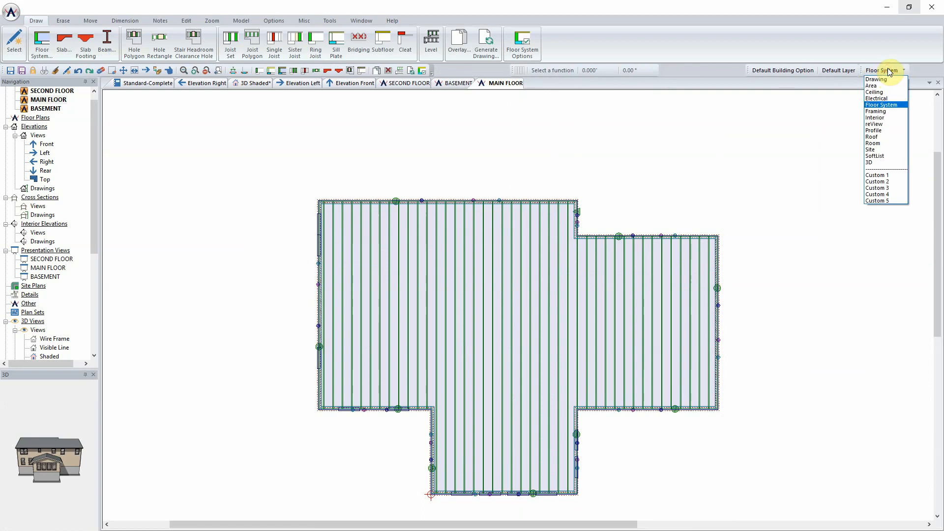
left_click(880, 149)
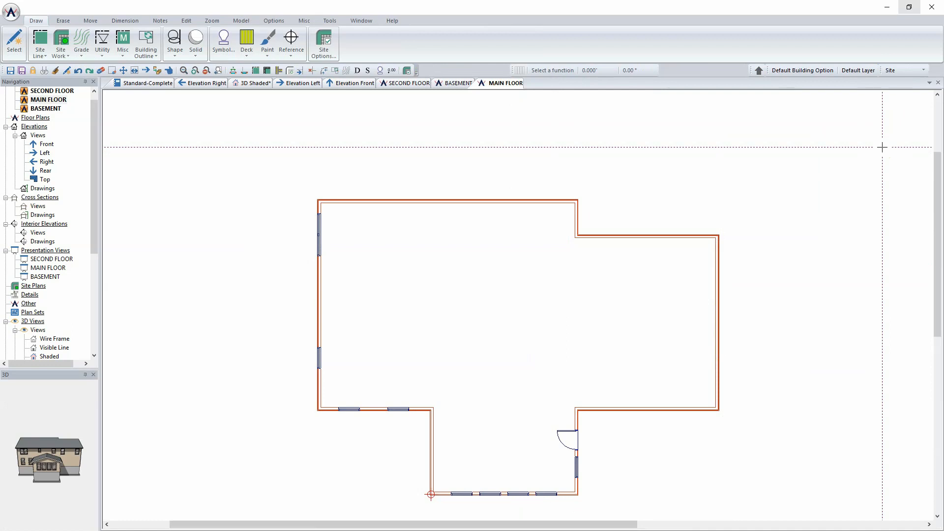
scroll(611, 305, "down", 1)
middle_click_drag(611, 305, 577, 171)
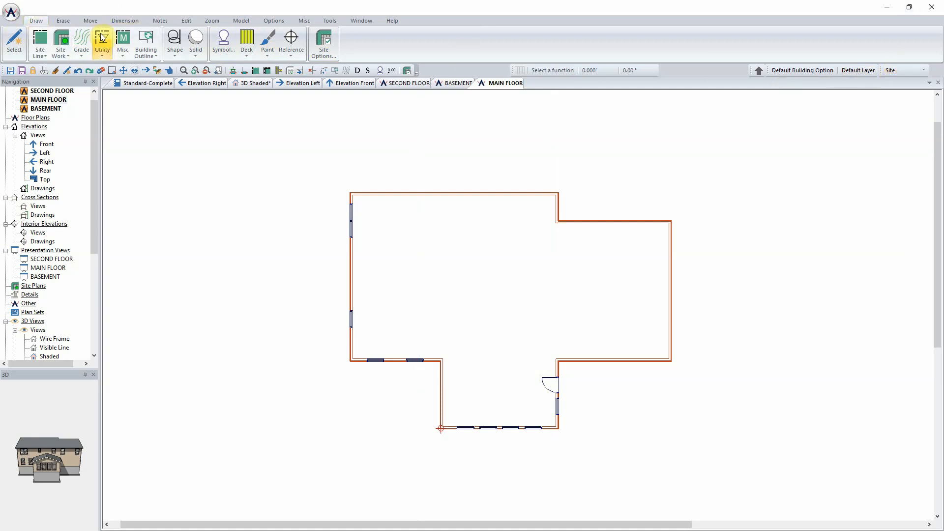
Generate a building outline from the main floor and save it as a new drawing named SITE PLAN
left_click(146, 47)
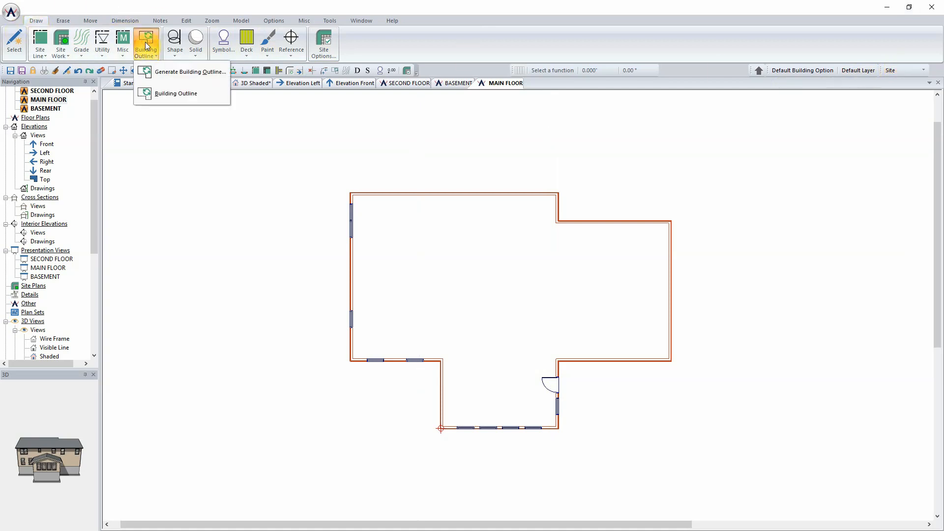
left_click(196, 76)
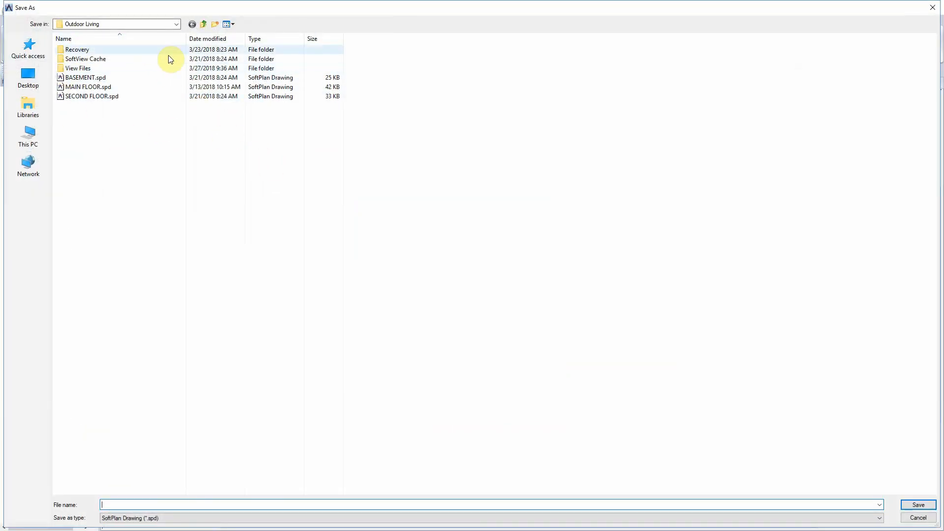
type("S")
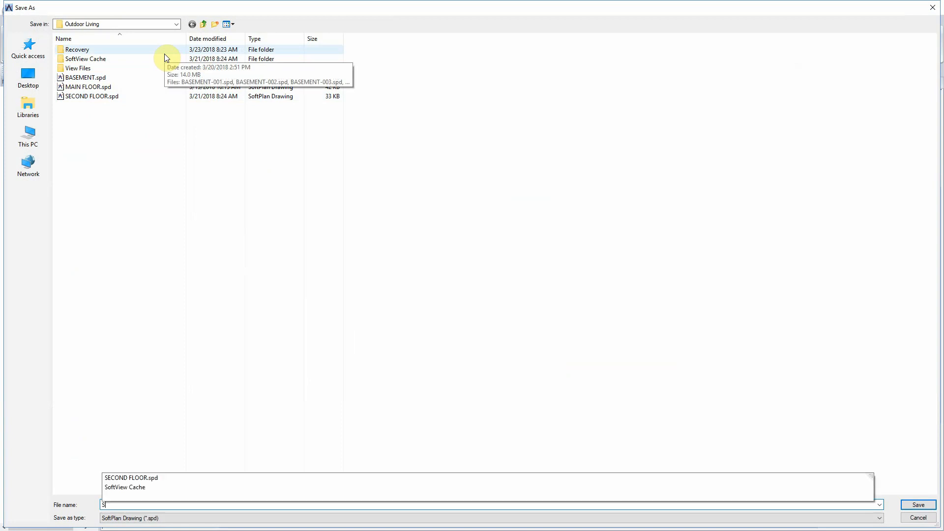
type("ITE PLAN")
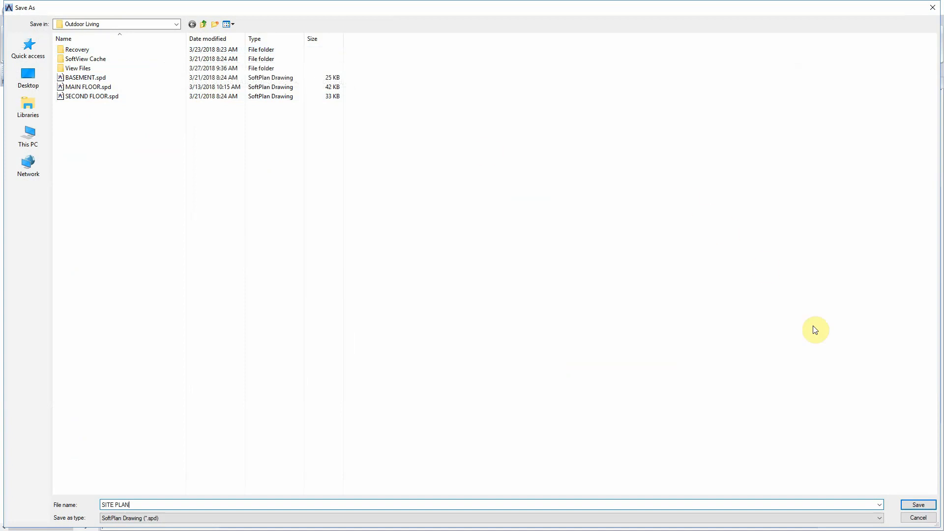
left_click(918, 505)
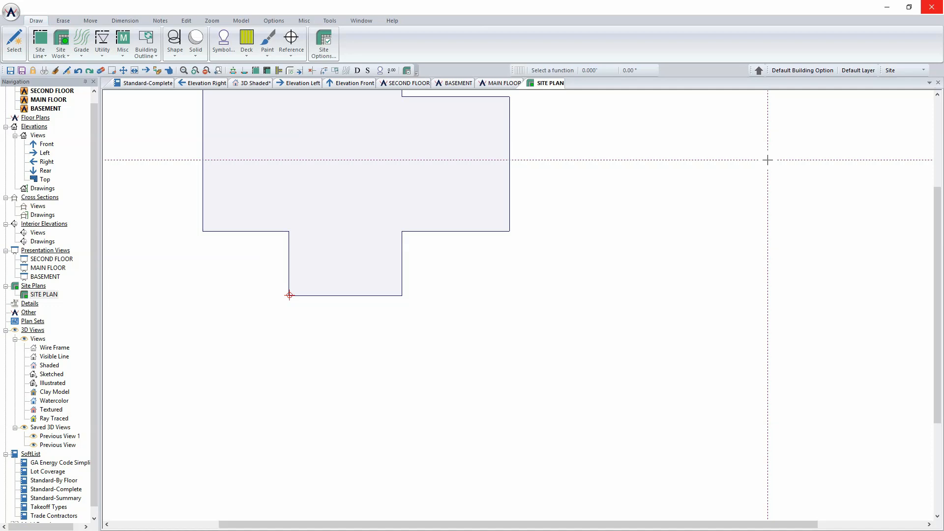
Check the item type of the house outline on the site plan, and view the full drawing workspace around it
scroll(434, 140, "down", 1)
mouse_move(435, 140)
middle_mouse_down()
mouse_move(436, 171)
mouse_move(552, 244)
mouse_move(577, 248)
middle_mouse_up()
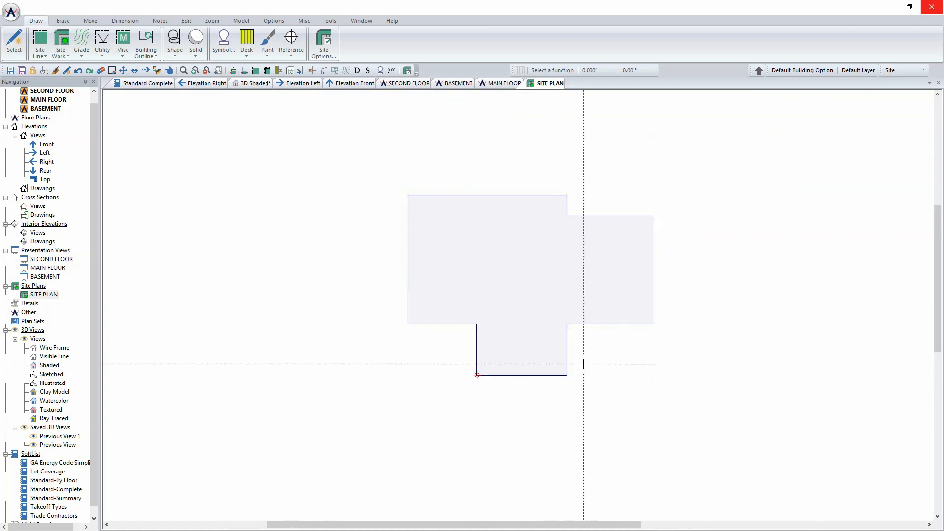
right_click(540, 282)
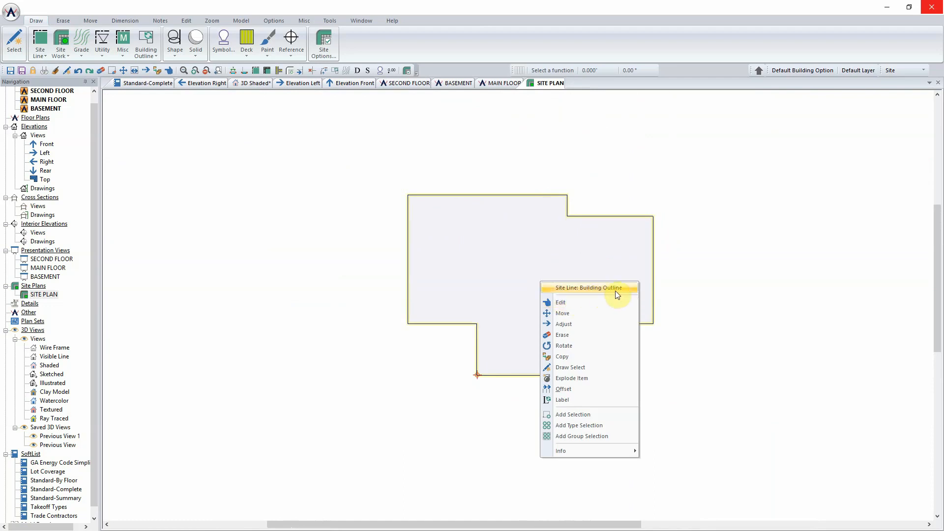
left_click(686, 178)
scroll(685, 177, "down", 5)
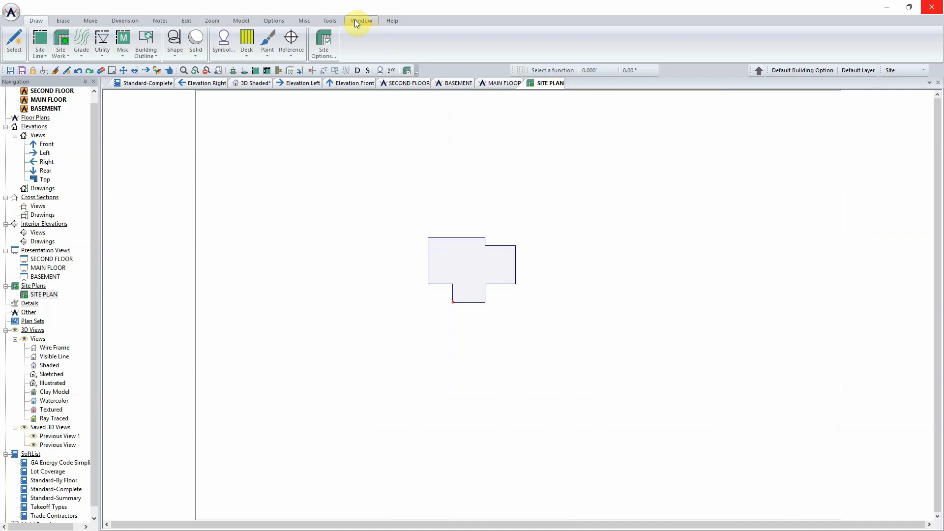
Review the site options for default widths, depths, linestyles and grade, and examine the workspace limit's width and height settings
left_click(324, 40)
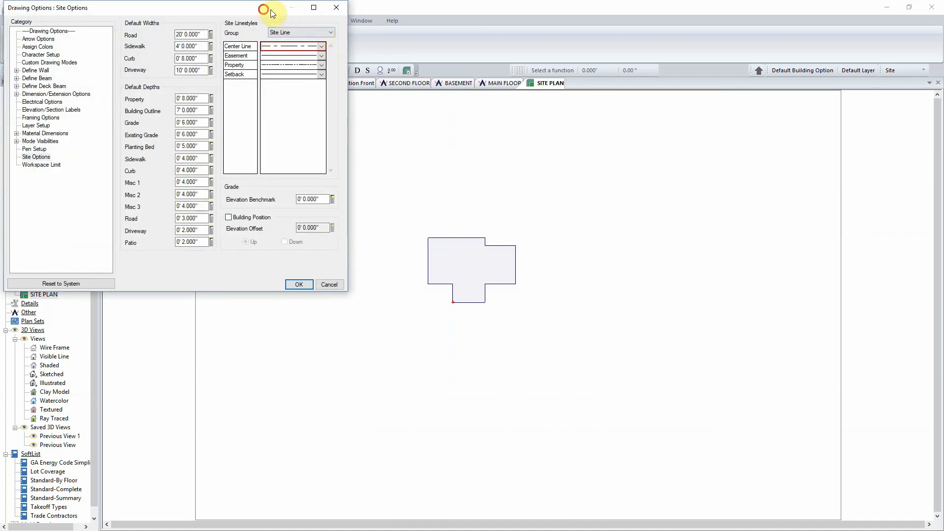
left_click_drag(265, 10, 589, 124)
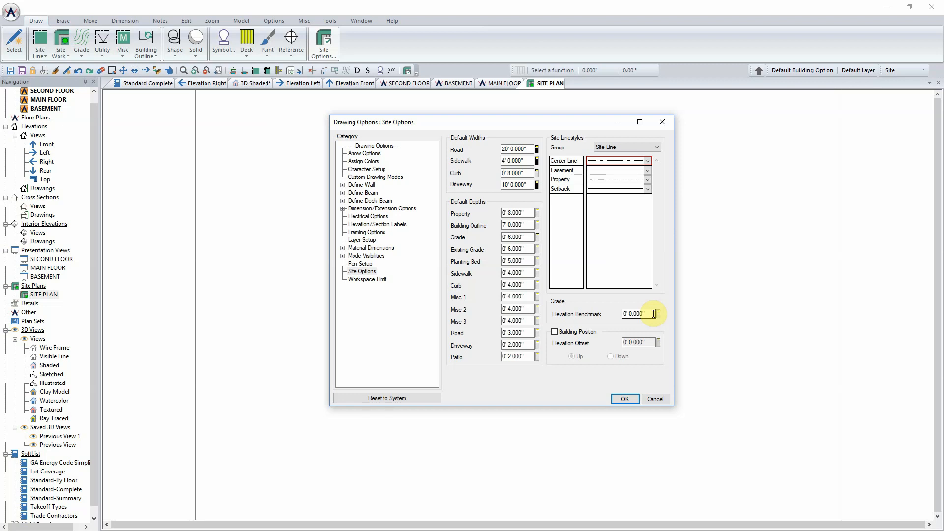
left_click(378, 280)
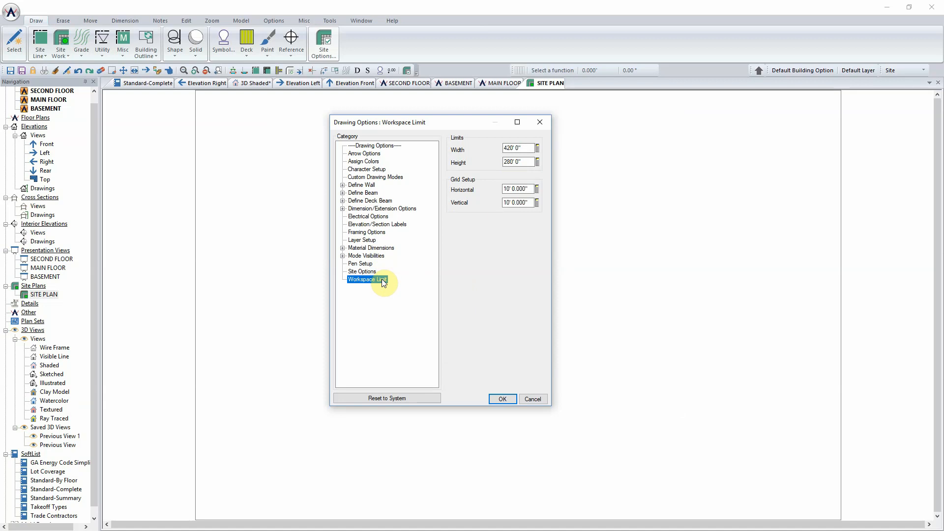
left_click(523, 148)
left_click(524, 162)
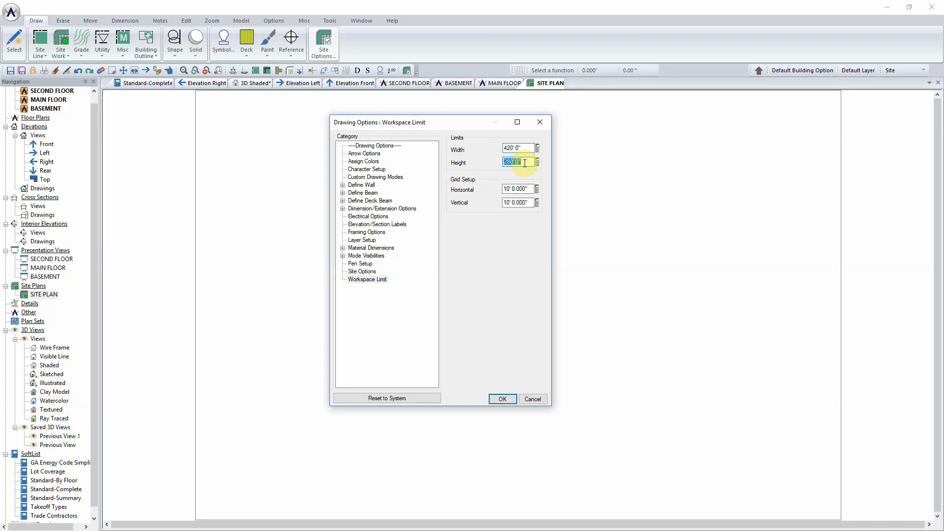
left_click(514, 398)
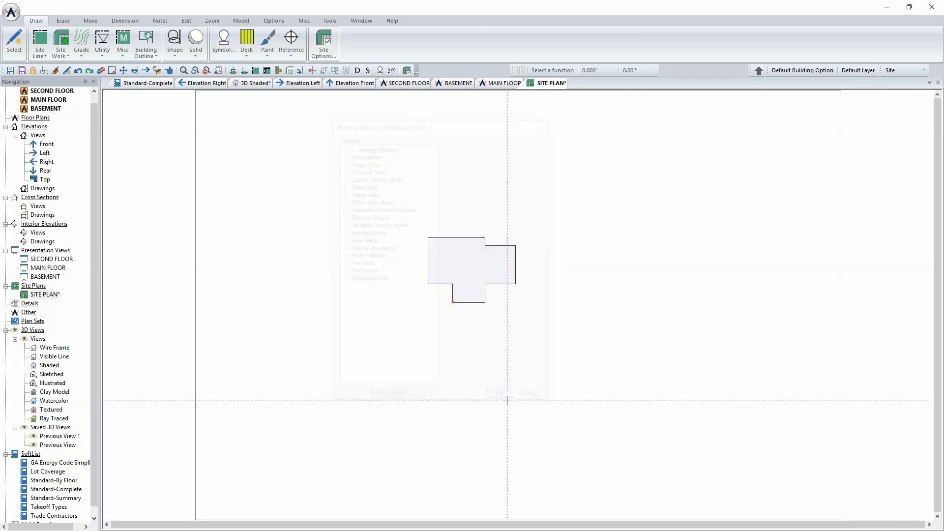
Set the direction of north to 45 degrees 15 minutes with the existing drawing items rotated, and undo that rotation
left_click(42, 48)
mouse_move(60, 75)
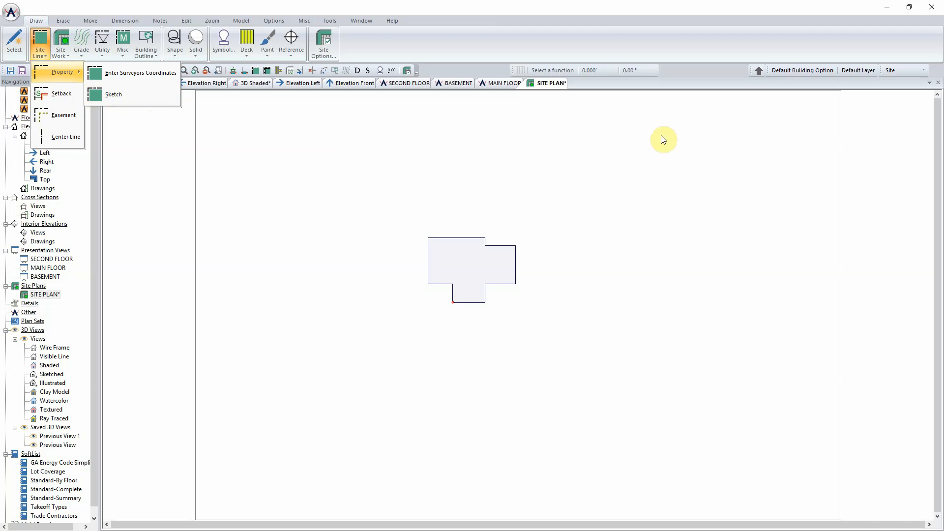
left_click(760, 71)
left_click_drag(834, 87, 789, 114)
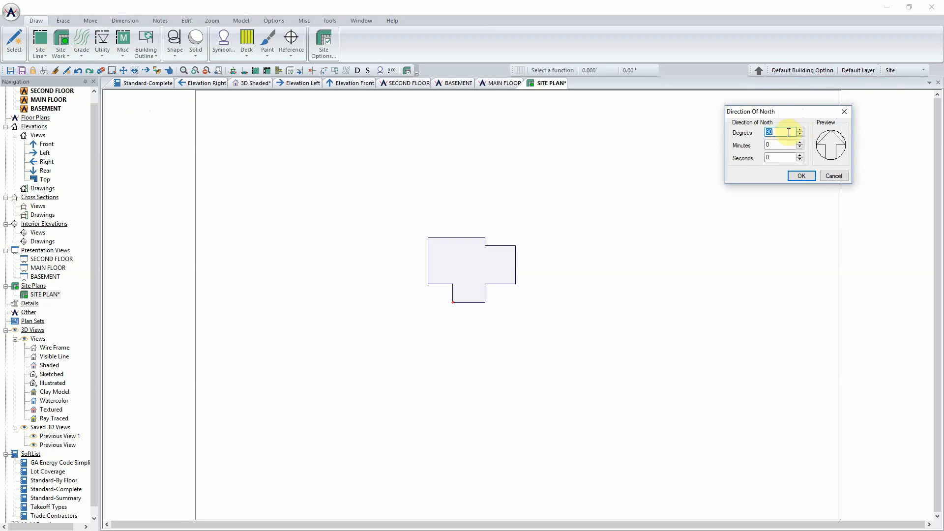
type("45")
key("Tab")
type("15")
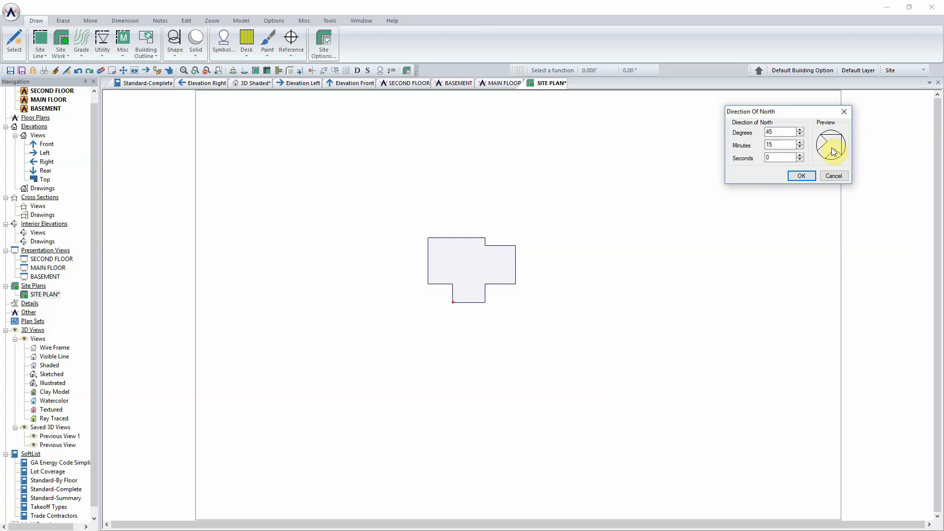
left_click(808, 176)
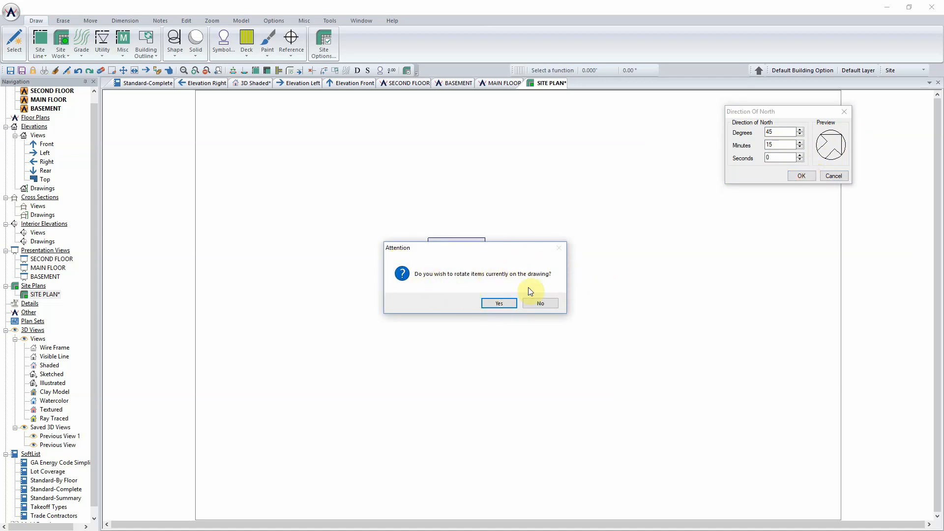
left_click(500, 247)
left_click_drag(500, 247, 830, 220)
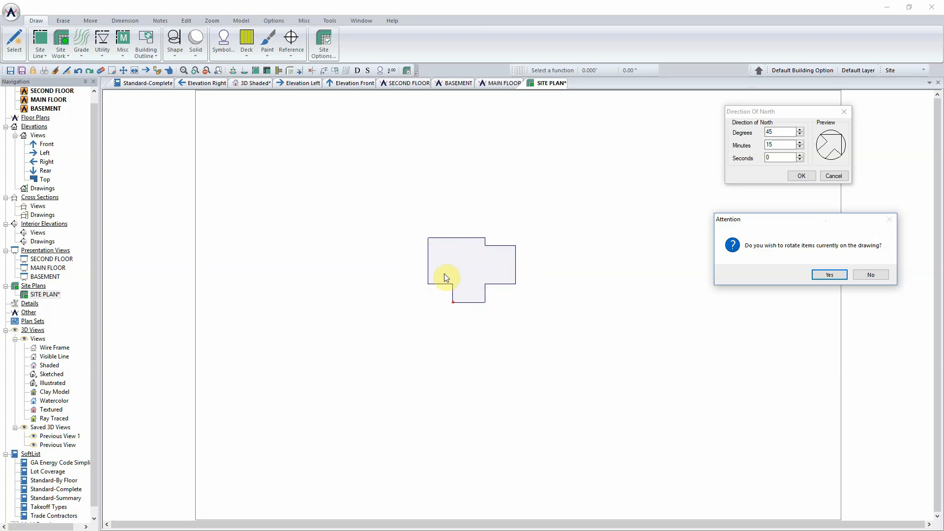
left_click(845, 276)
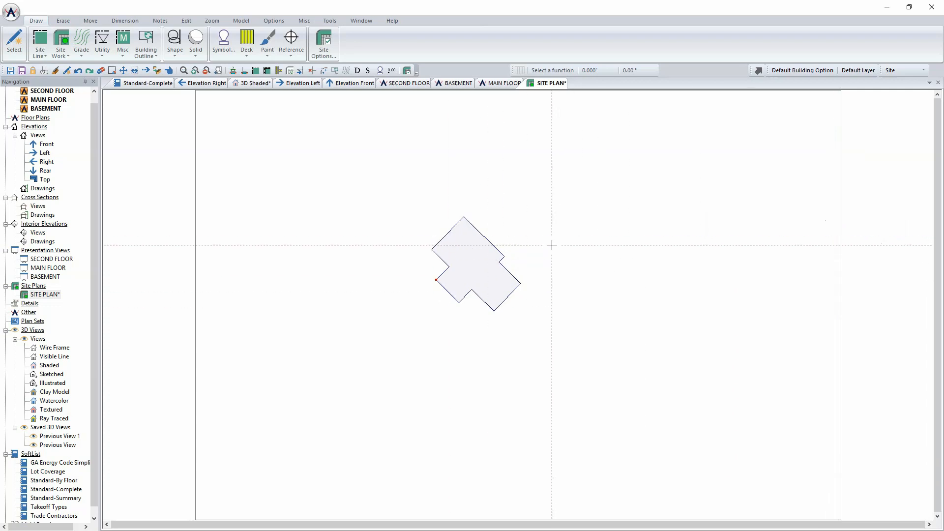
key("ctrl+z")
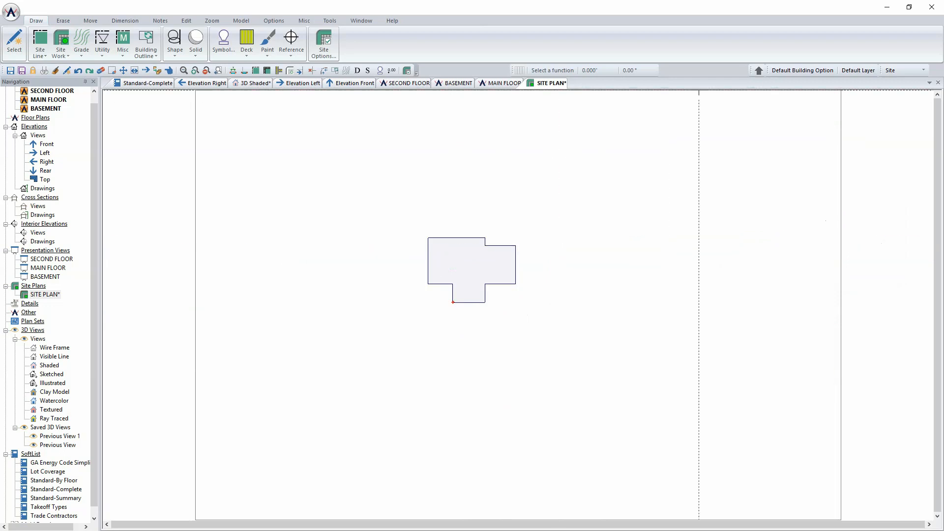
Set the direction of north to 45 degrees without rotating the items on the drawing
left_click(760, 70)
type("45")
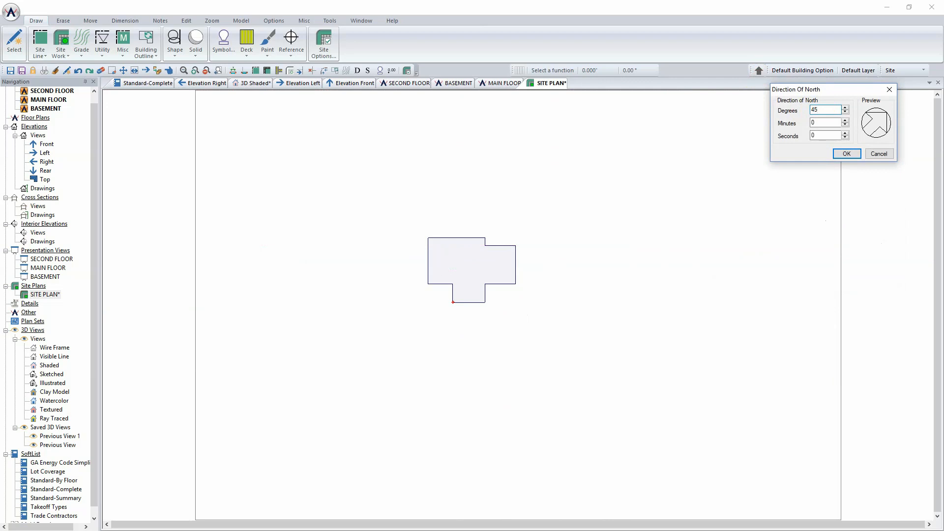
left_click(846, 153)
left_click(540, 294)
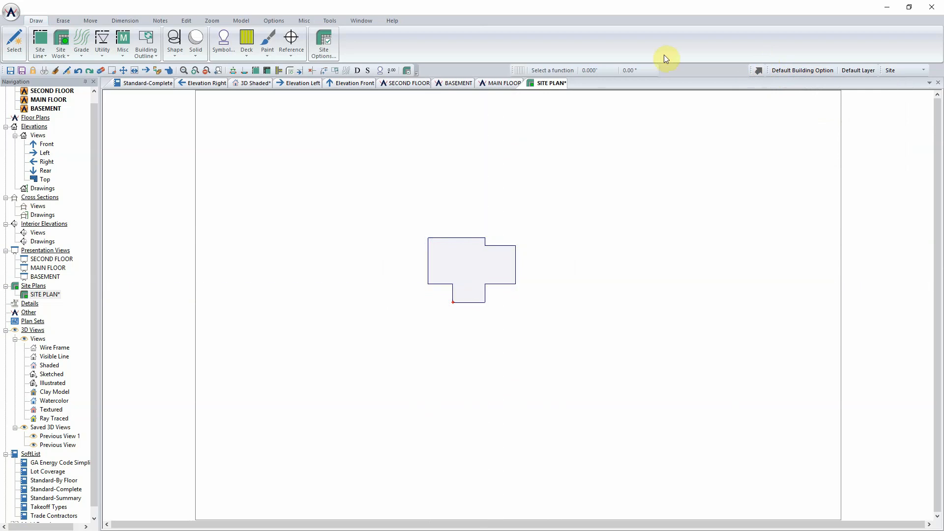
Try to set the direction of north back to 90 degrees with the existing drawing items rotated
left_click(758, 70)
type("90")
left_click(844, 147)
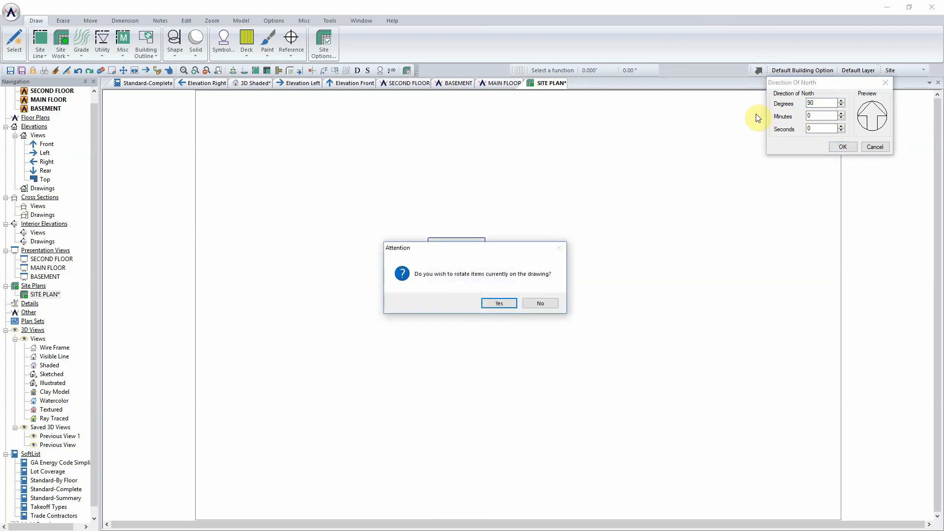
left_click(498, 304)
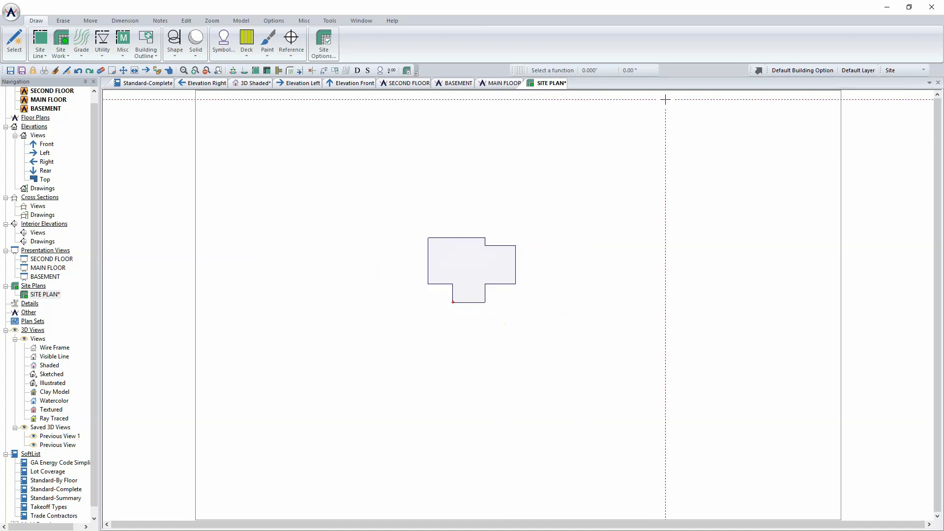
Reset the direction of north to 90 degrees, leaving the building outline unrotated
left_click(759, 71)
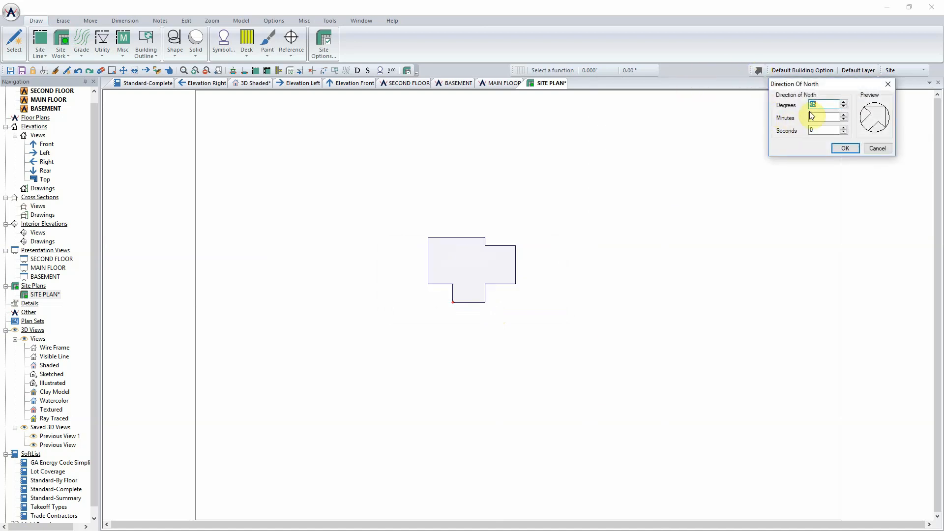
type("90")
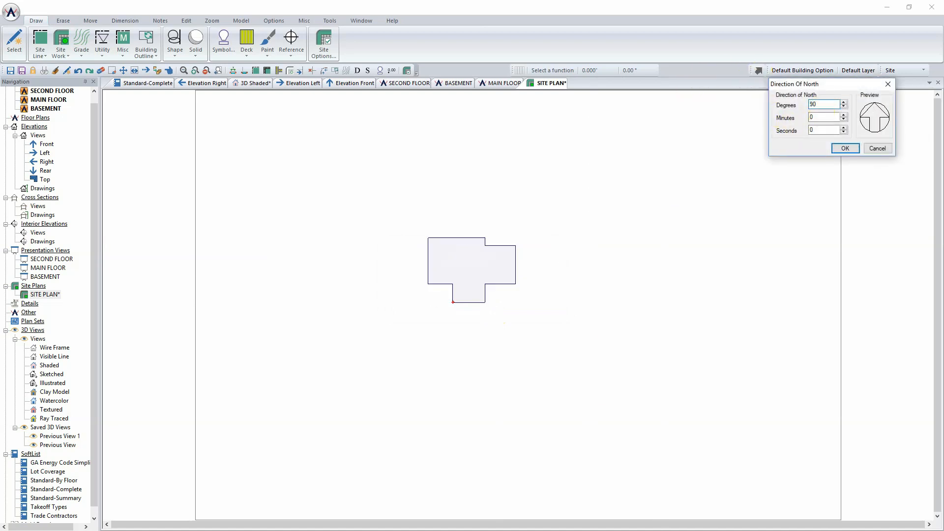
left_click(845, 148)
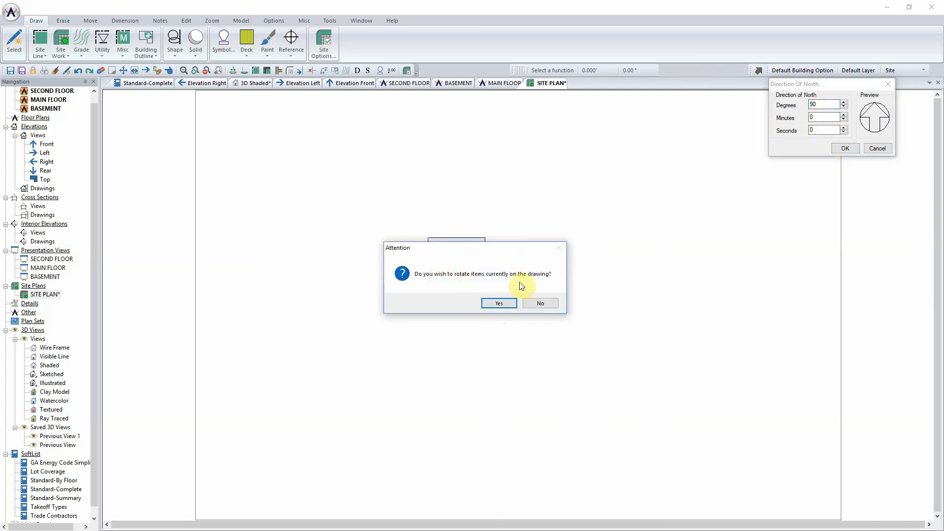
left_click(538, 303)
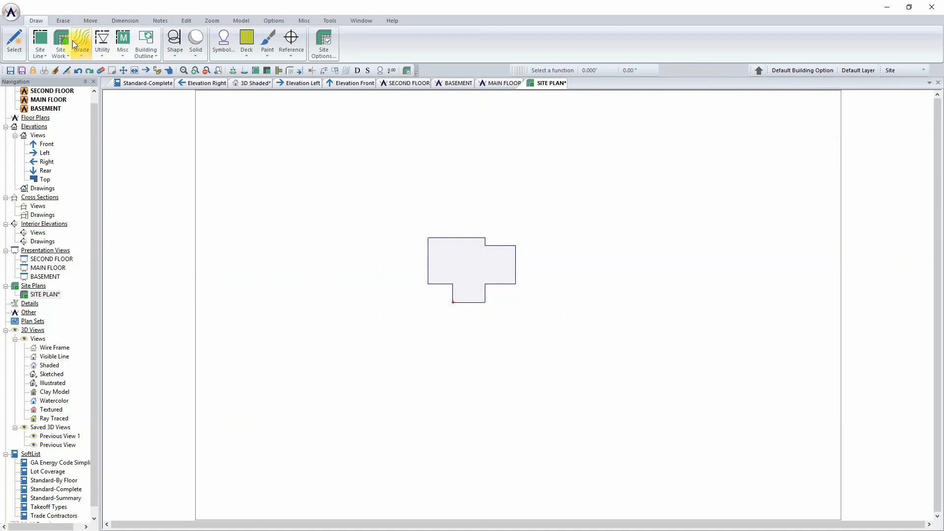
Sketch a rectangular property boundary about 368' wide around the building outline with the Line method, and check its lower edge's bearing label
left_click(41, 43)
mouse_move(63, 72)
mouse_move(116, 95)
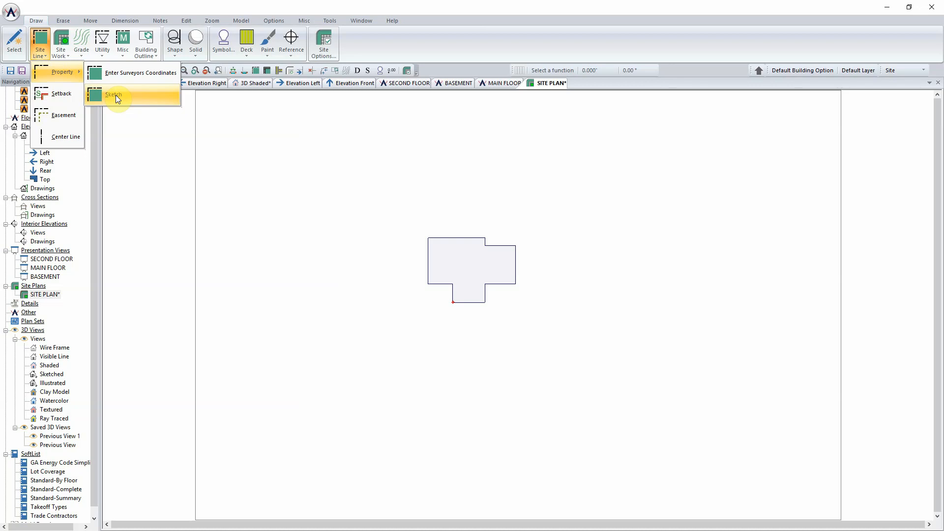
left_click(116, 96)
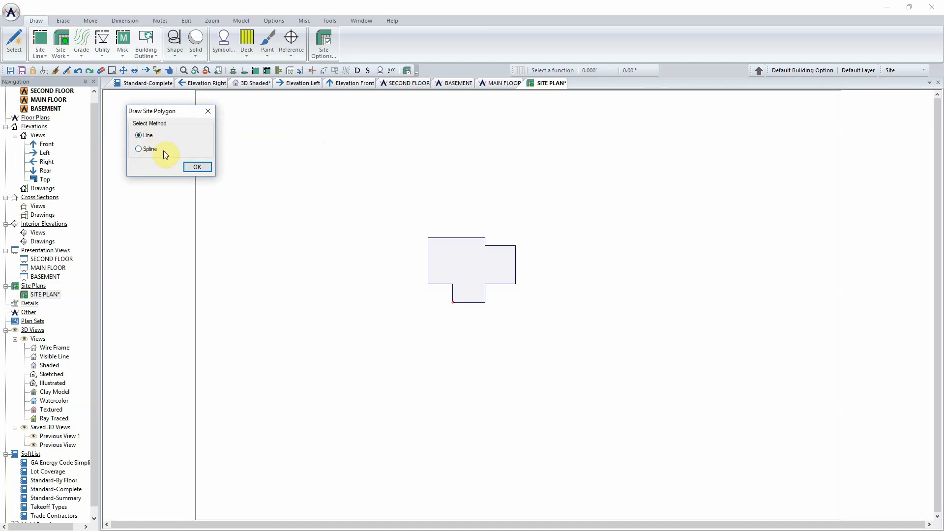
left_click(196, 167)
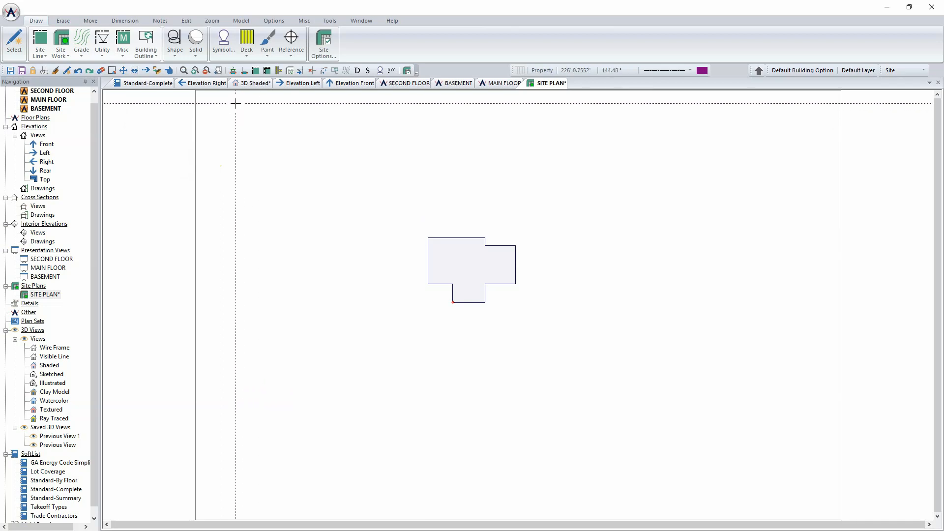
left_click(801, 104)
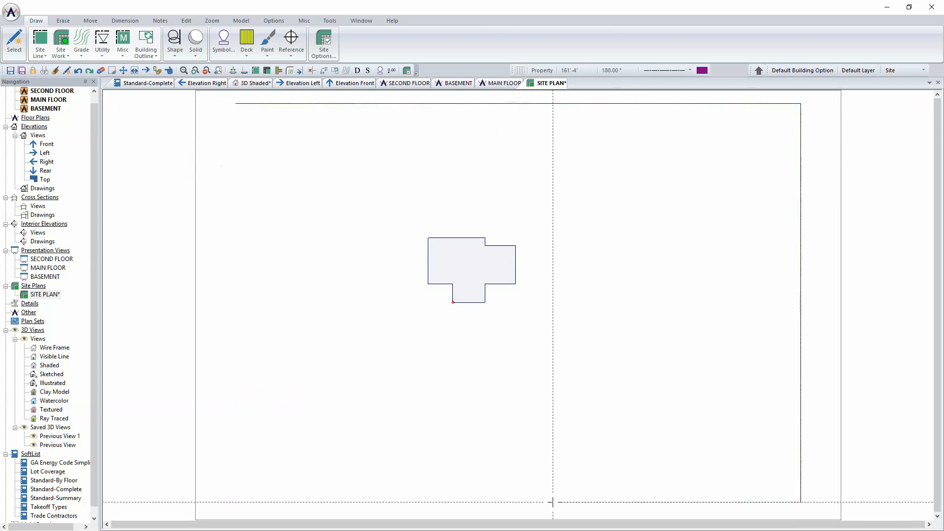
left_click(235, 502)
left_click(236, 104)
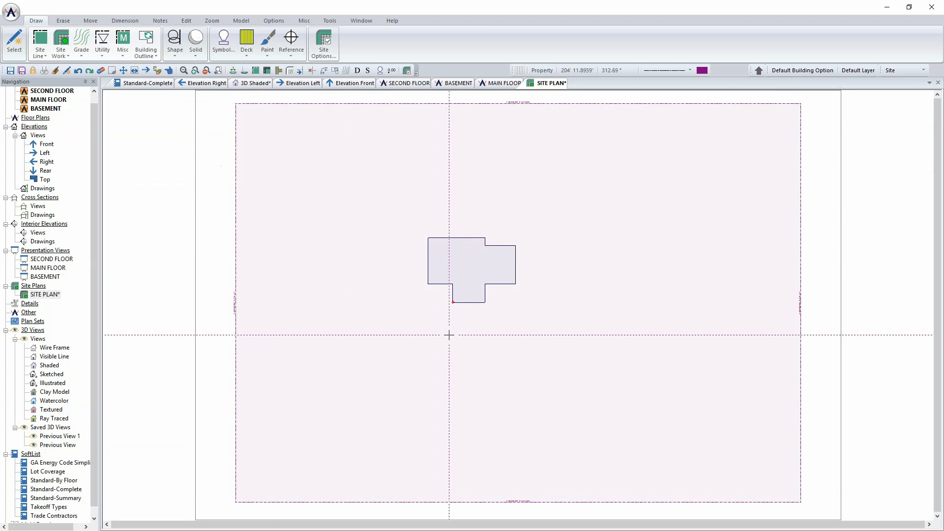
scroll(518, 501, "up", 3)
scroll(518, 304, "up", 2)
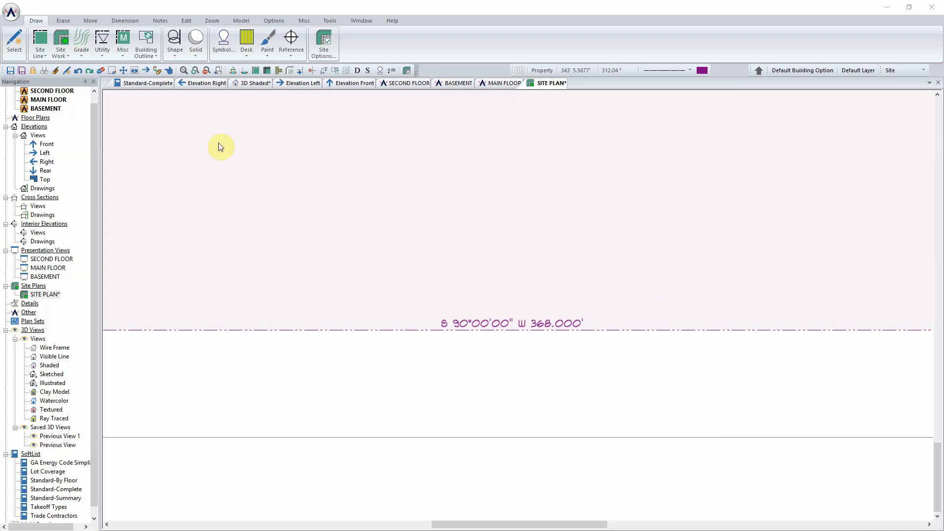
Add the SITE PLAN drawing to the model below BASEMENT, and save the drawing's changes
left_click(47, 295)
left_click_drag(48, 296, 46, 111)
right_click(51, 111)
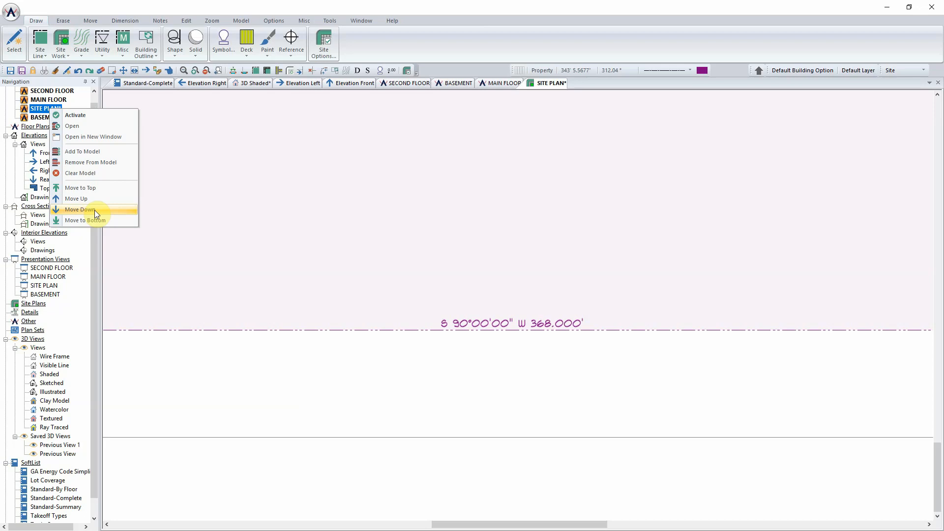
left_click(79, 209)
left_click(537, 314)
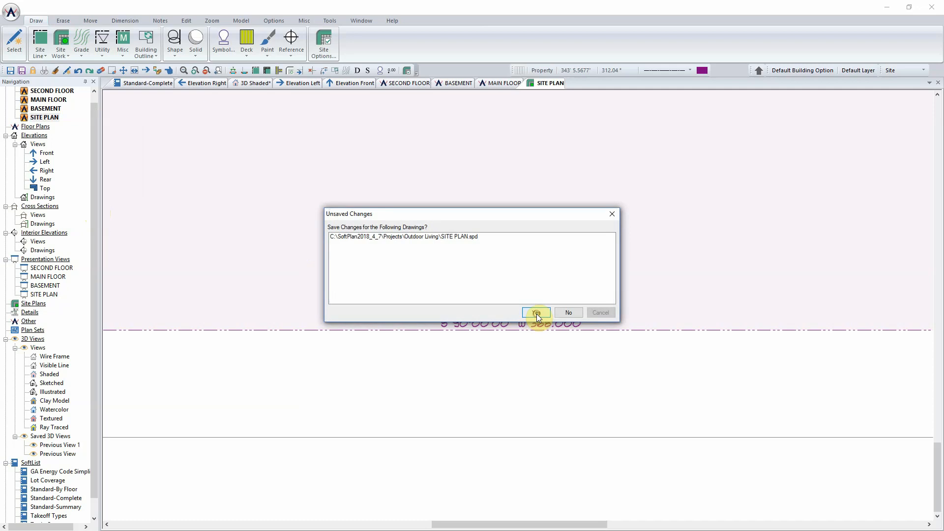
left_click(537, 314)
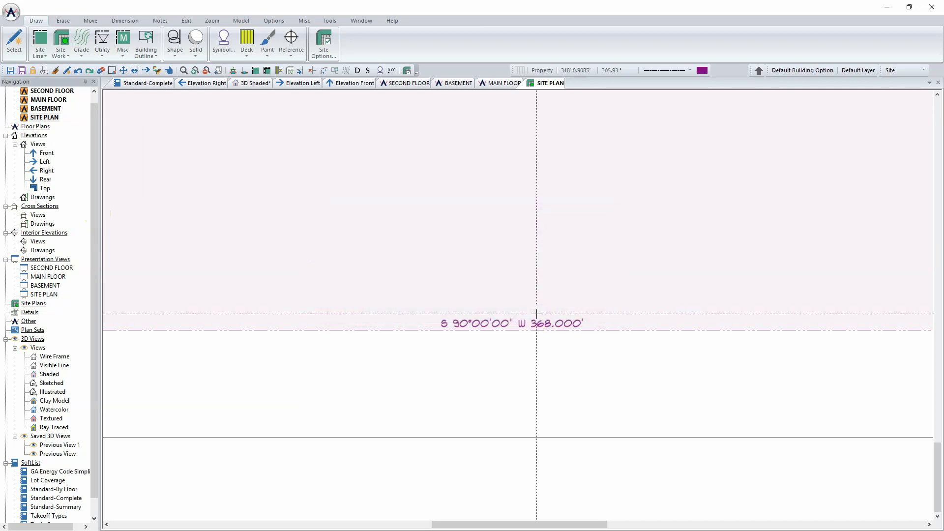
Orbit the shaded 3D house to view the ground around the gabled addition from another corner, and return to the site plan
left_click(257, 84)
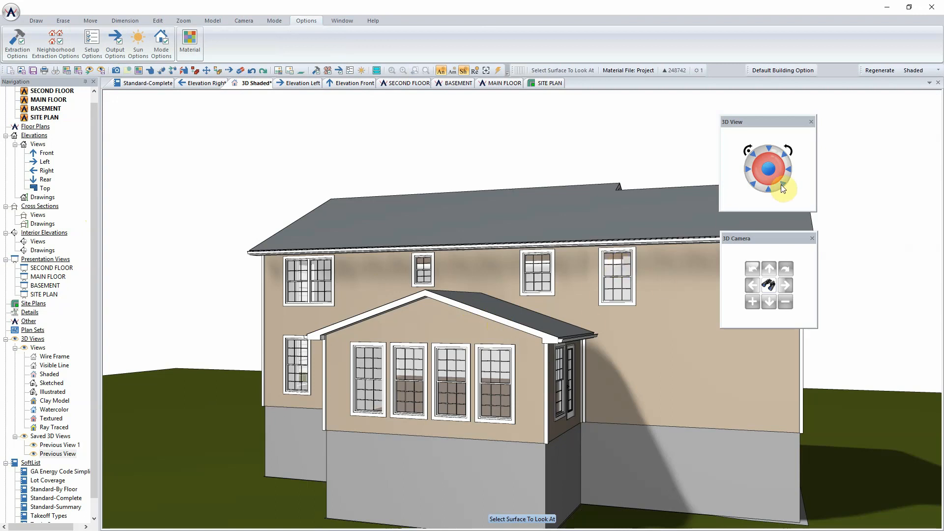
left_click_drag(785, 185, 358, 438)
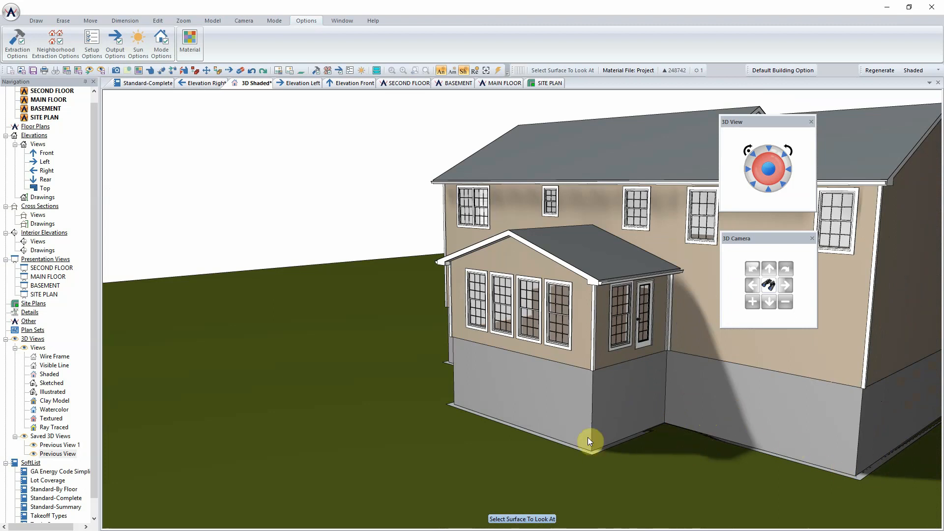
left_click(550, 83)
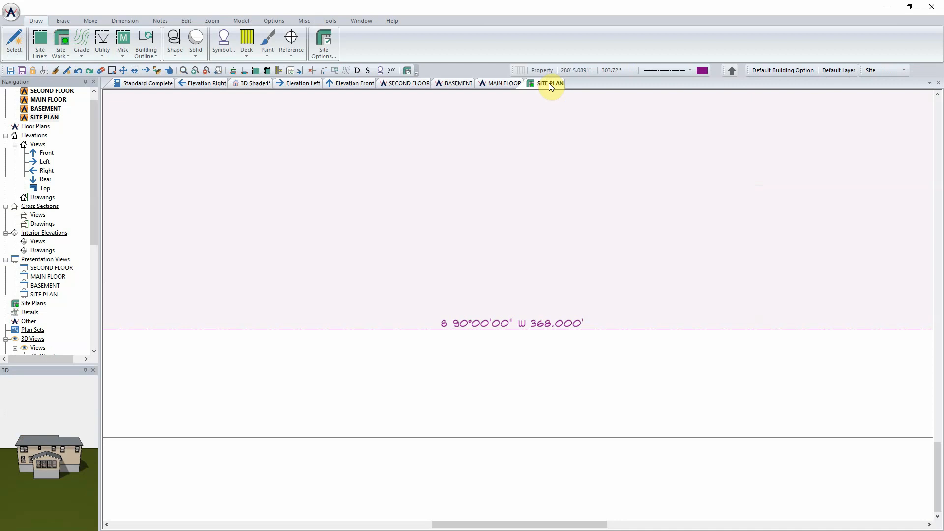
Place the 3D Shaded view in a vertical tab group beside the site plan, and regenerate the model
left_click(249, 86)
right_click(250, 84)
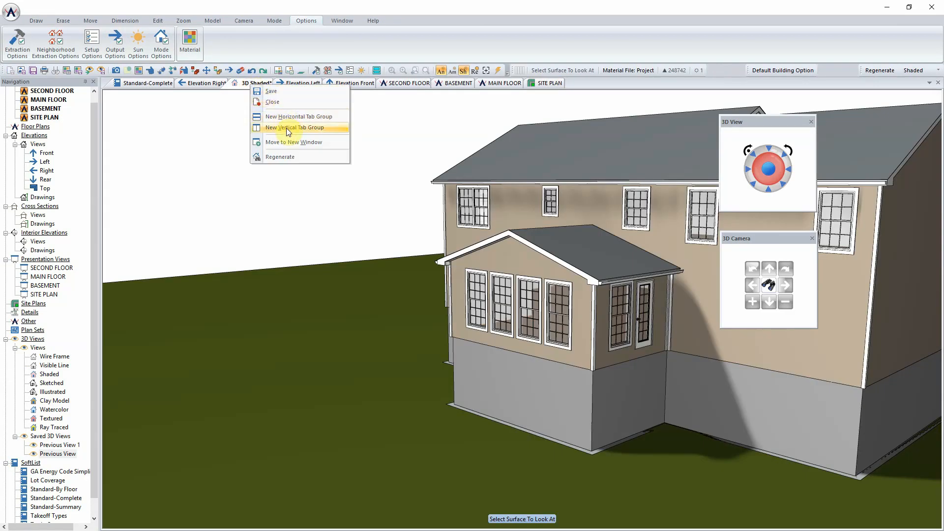
left_click(287, 129)
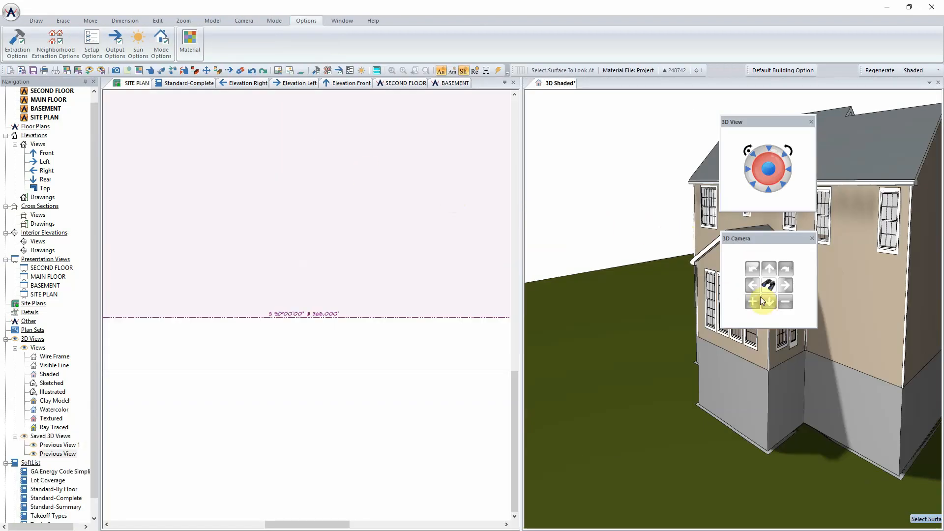
left_click(880, 70)
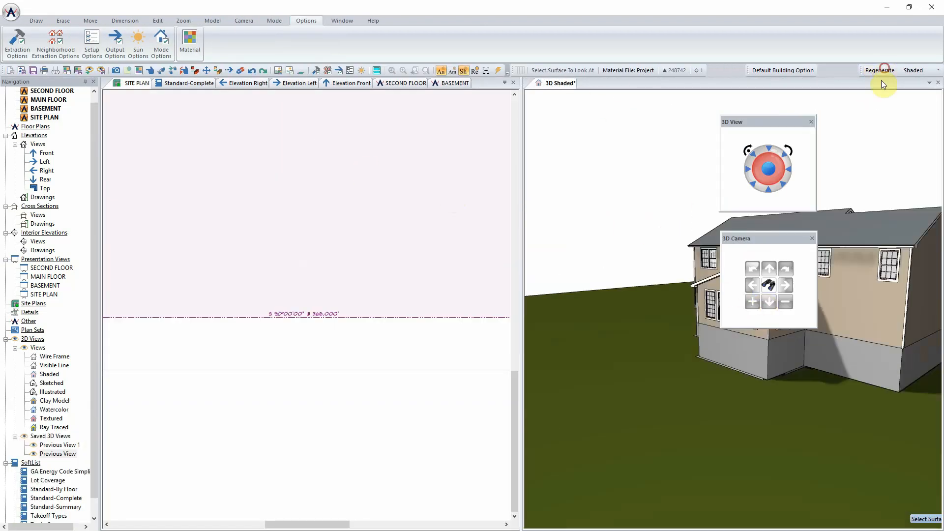
Enable Building Position in the site options with an elevation offset of 7' down
left_click(132, 87)
left_click(322, 42)
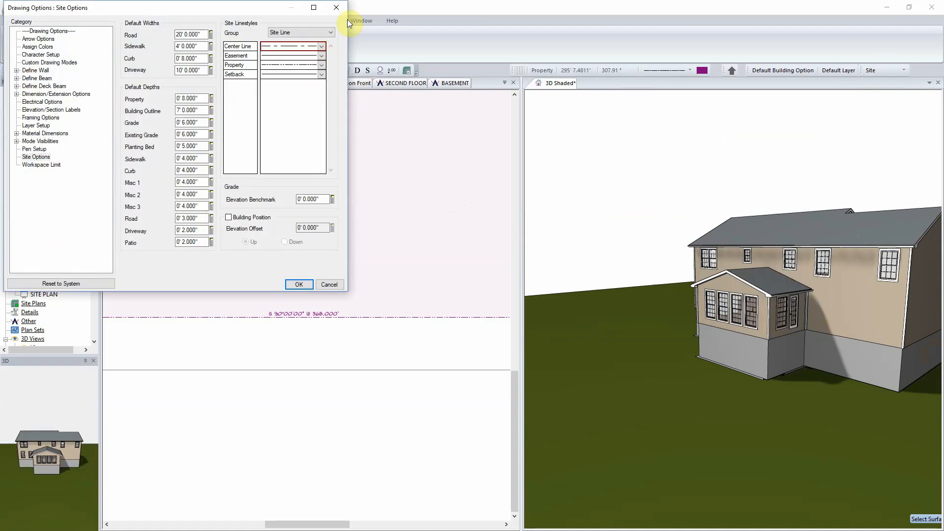
left_click(229, 218)
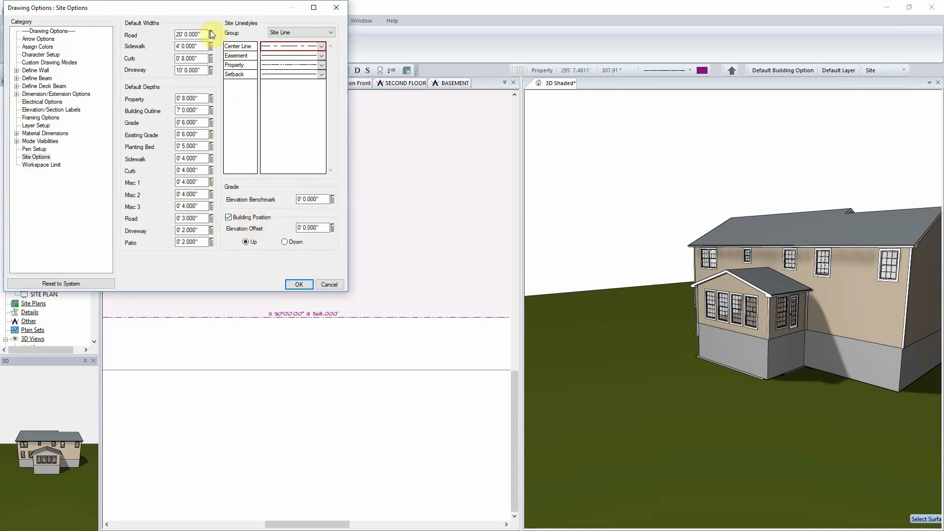
left_click_drag(206, 8, 324, 59)
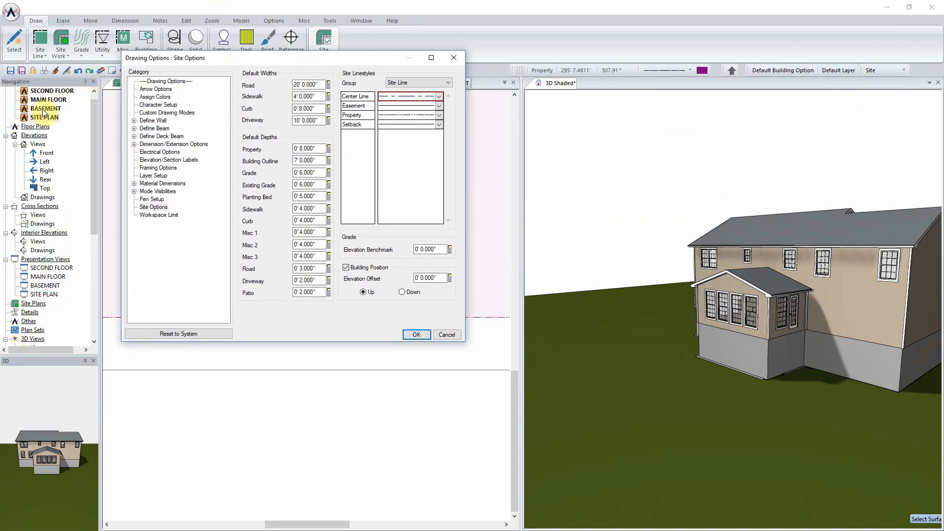
left_click(426, 279)
type("7")
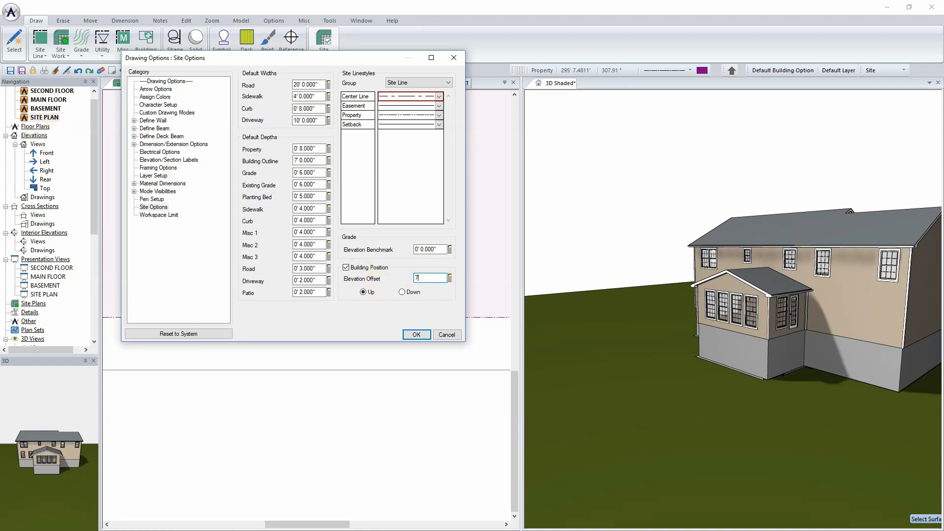
left_click(404, 291)
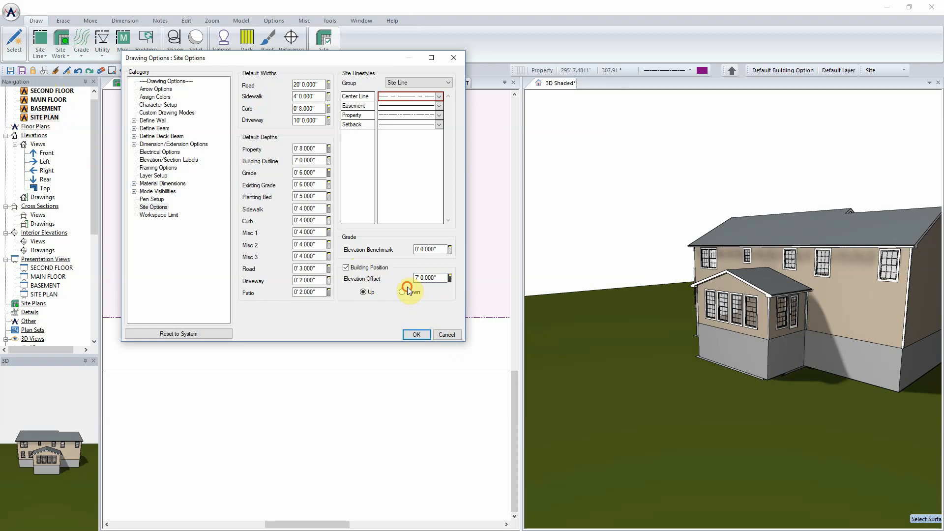
left_click(417, 334)
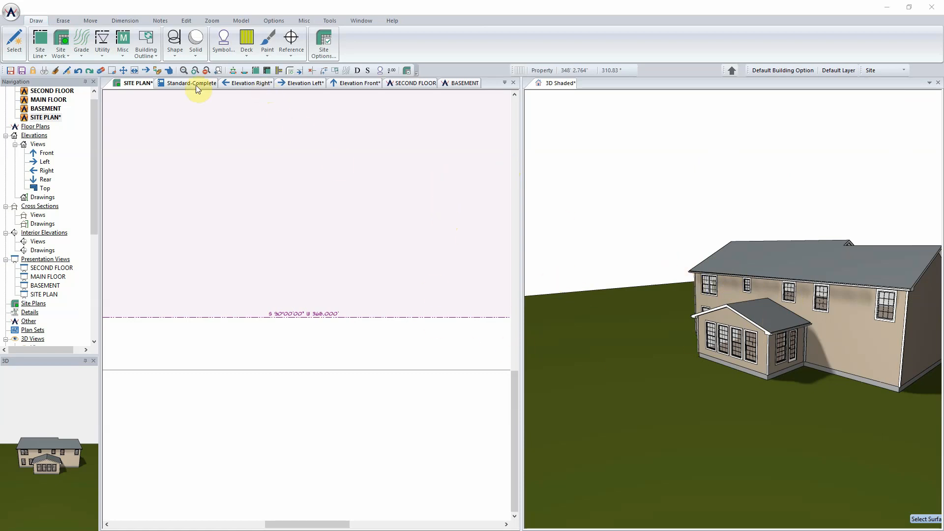
Set the building position's elevation offset to 4' and orbit the shaded 3D house to view its foundation against the ground
left_click(324, 40)
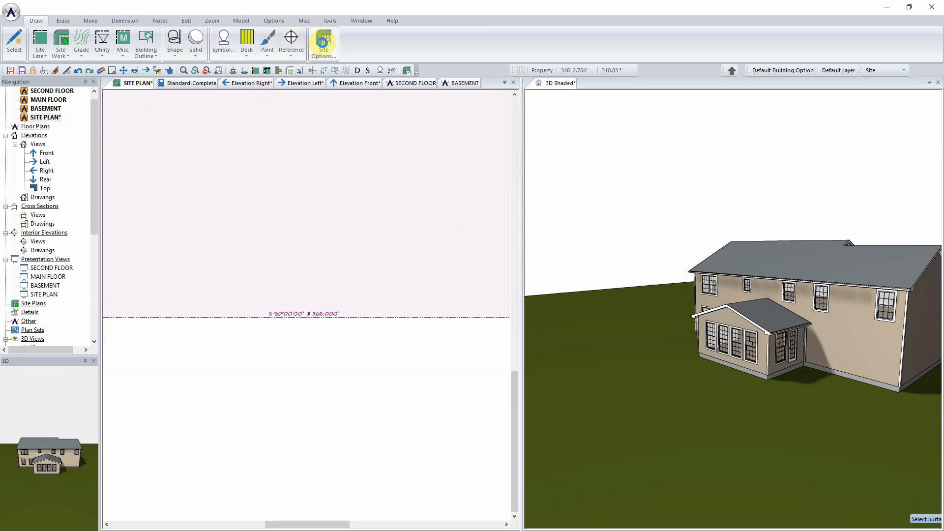
left_click(322, 228)
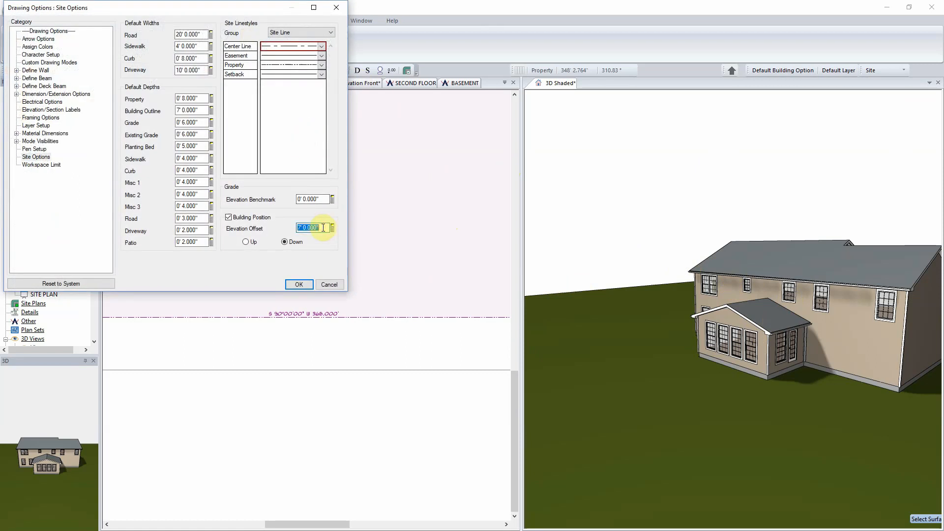
type("4")
left_click(299, 284)
left_click(726, 324)
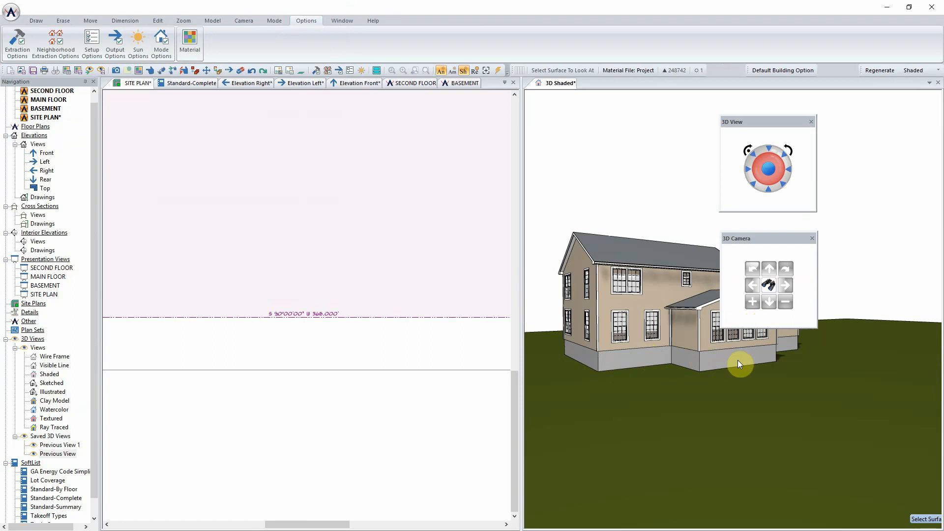
Move the 3D Shaded view back into the site plan's tab group and regenerate the model
left_click(405, 430)
scroll(394, 383, "down", 5)
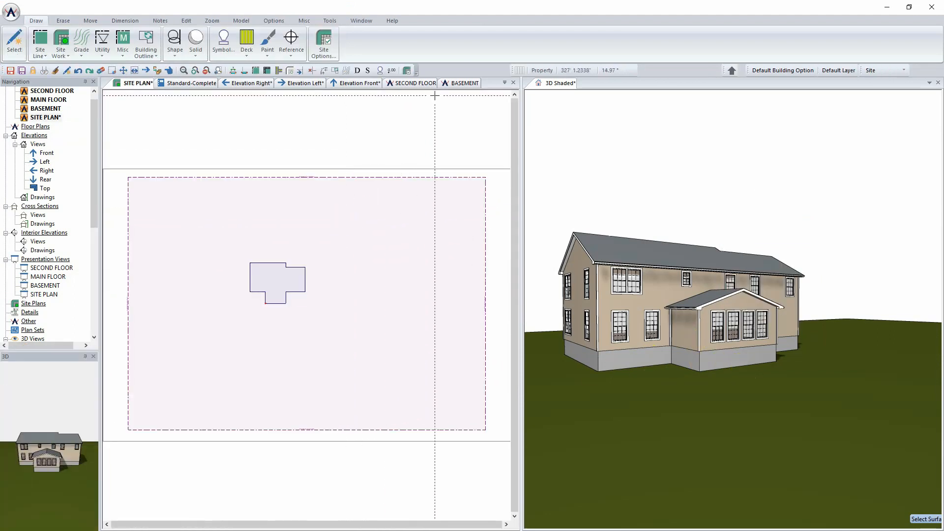
right_click(138, 82)
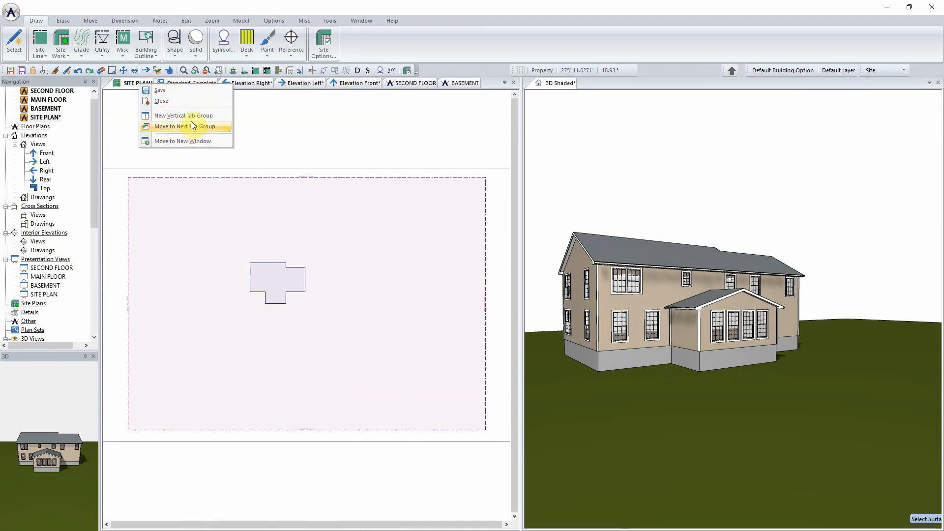
left_click(418, 23)
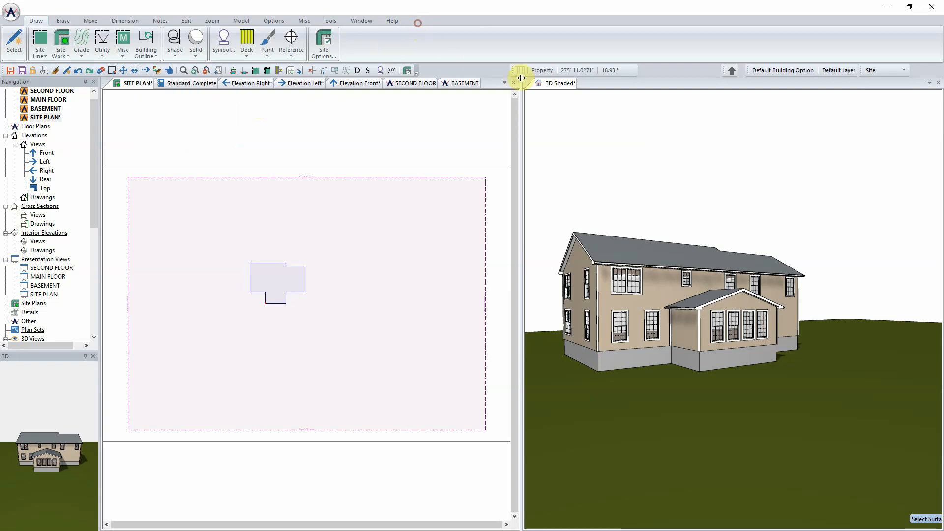
right_click(558, 83)
left_click(605, 116)
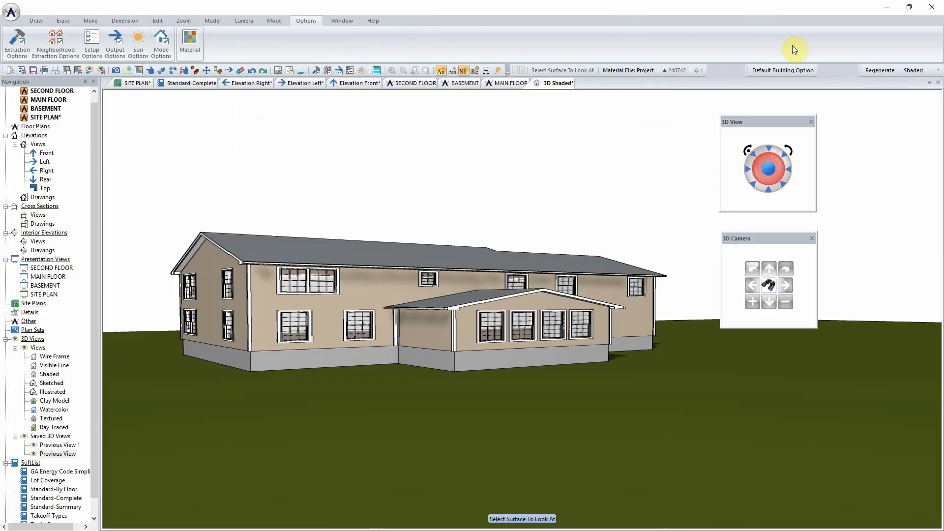
left_click(879, 72)
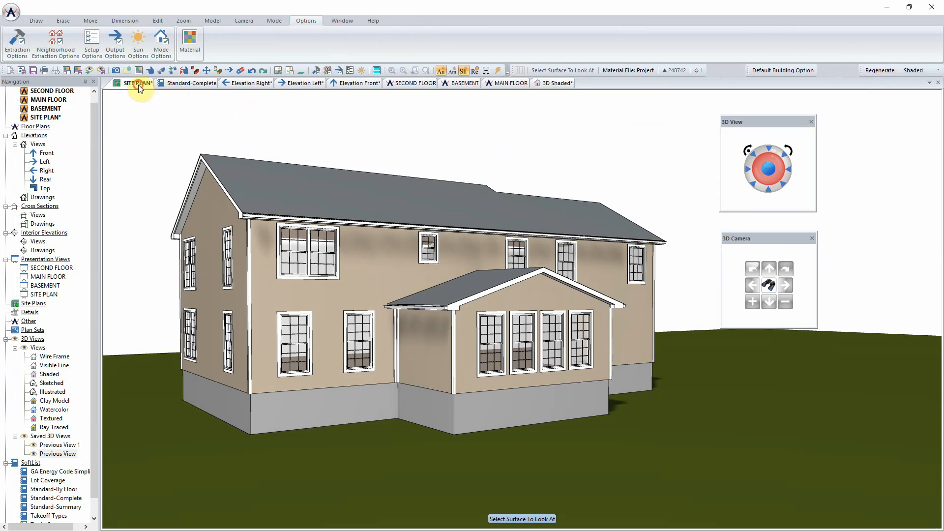
On the site plan, assign an elevation of 0.000' to the property line's upper-left corner and check its elevation label
left_click(138, 83)
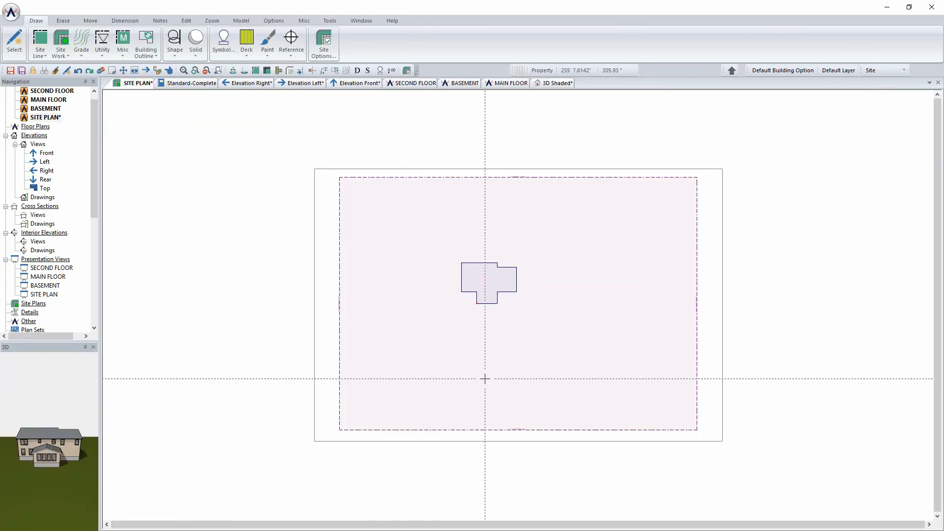
right_click(339, 177)
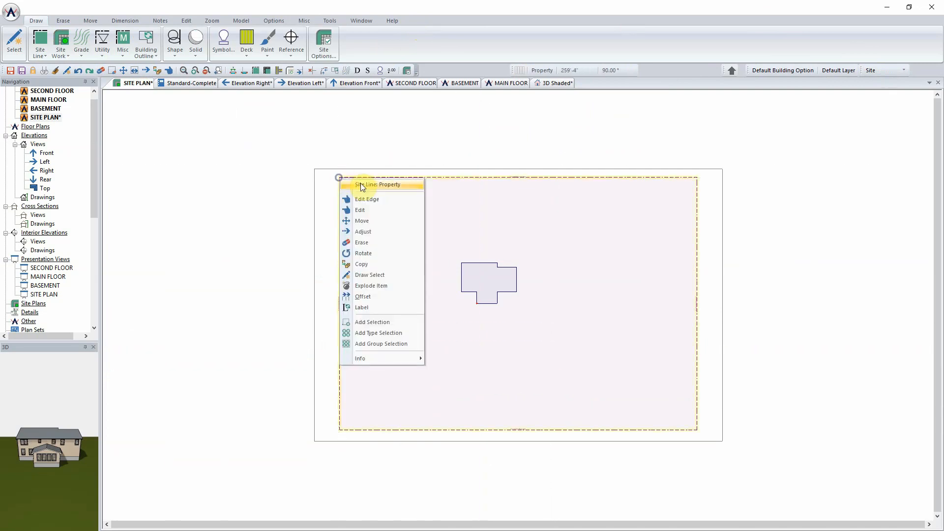
left_click(367, 210)
scroll(518, 305, "up", 3)
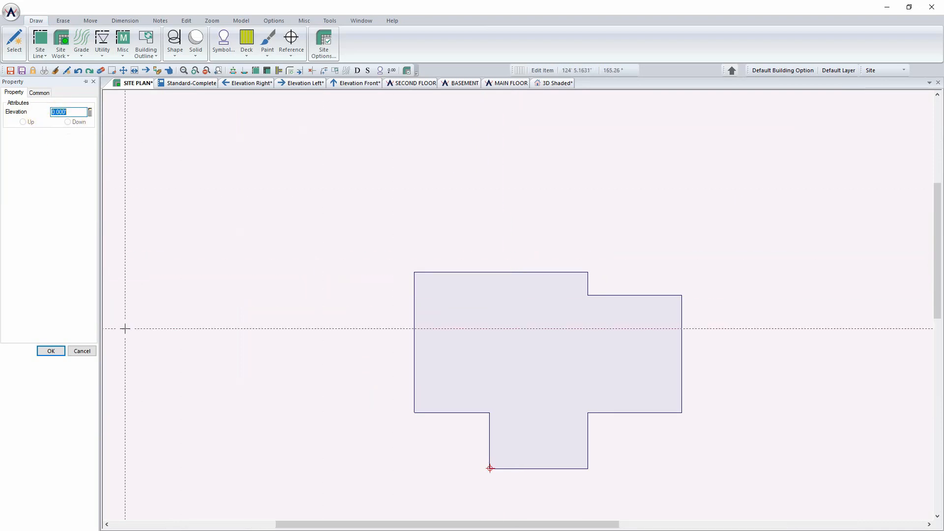
left_click(49, 352)
scroll(291, 172, "down", 2)
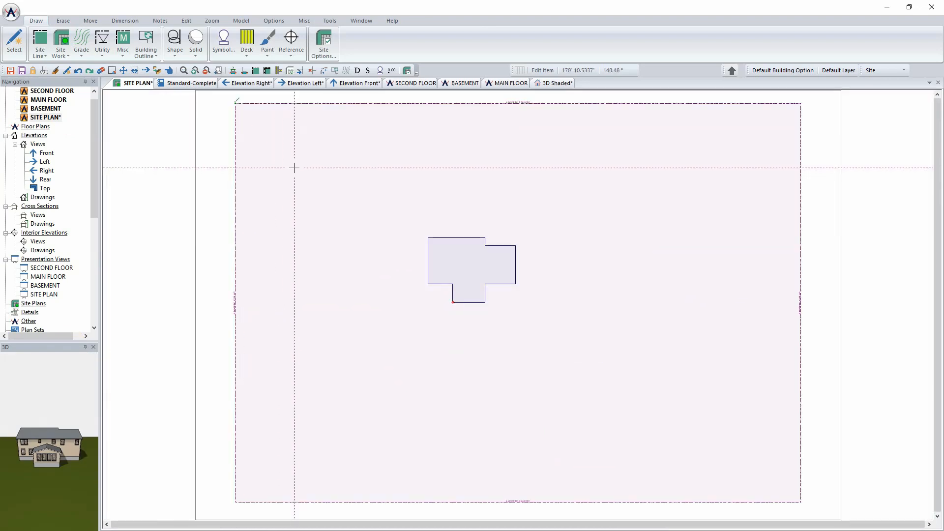
scroll(522, 299, "up", 5)
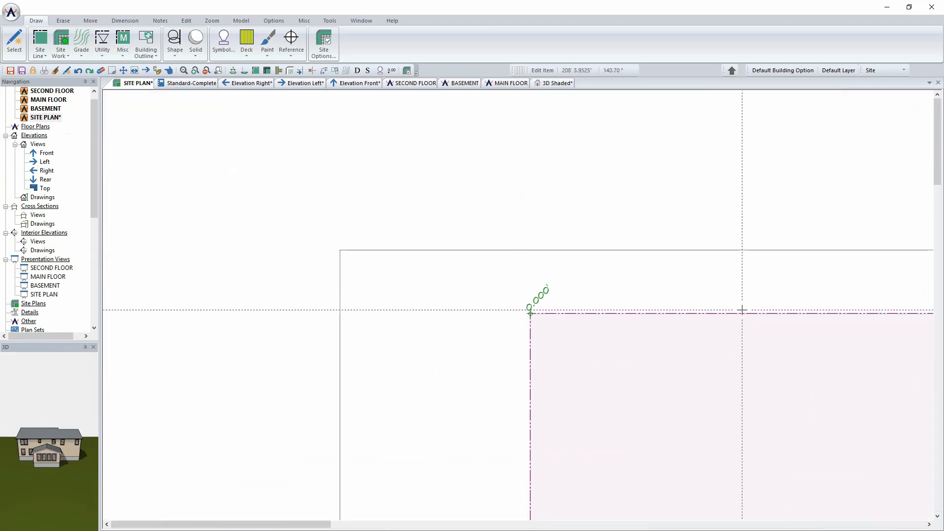
key("F6")
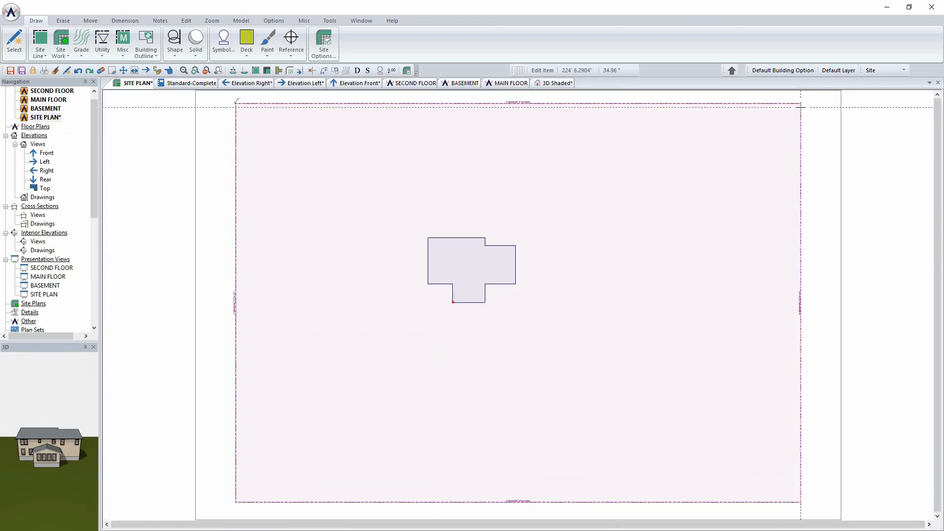
Assign the 0.000' elevation to the property line's upper-right corner
right_click(804, 105)
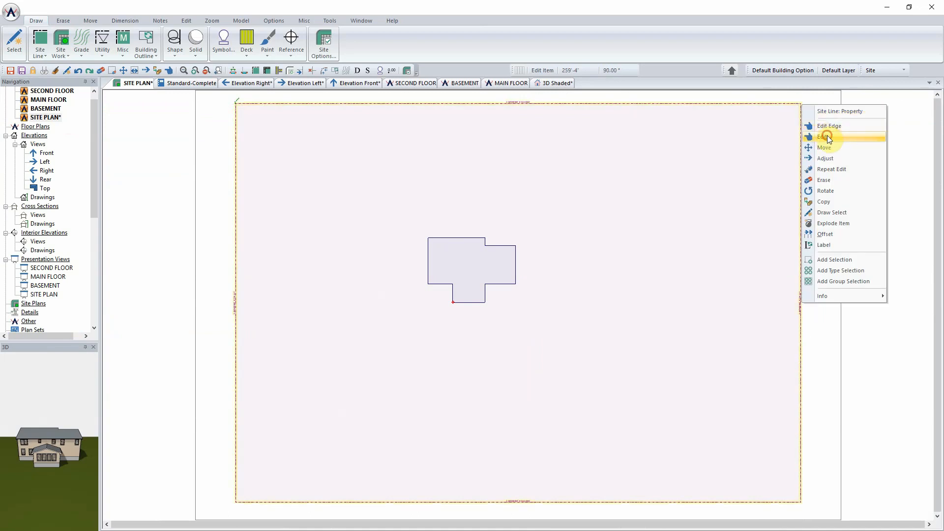
left_click(829, 129)
left_click(51, 351)
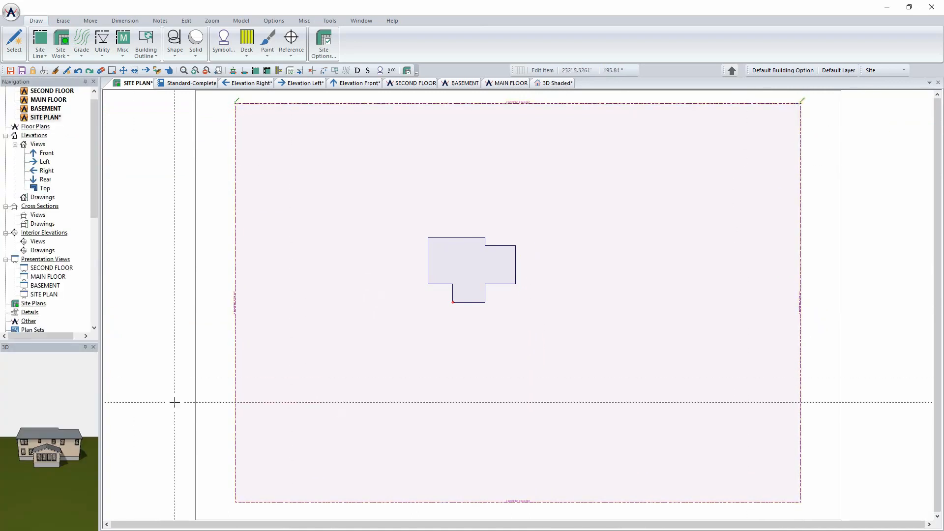
Set the property line's lower-left corner elevation to 3' down and repeat that edit on the lower-right corner
left_click(238, 503)
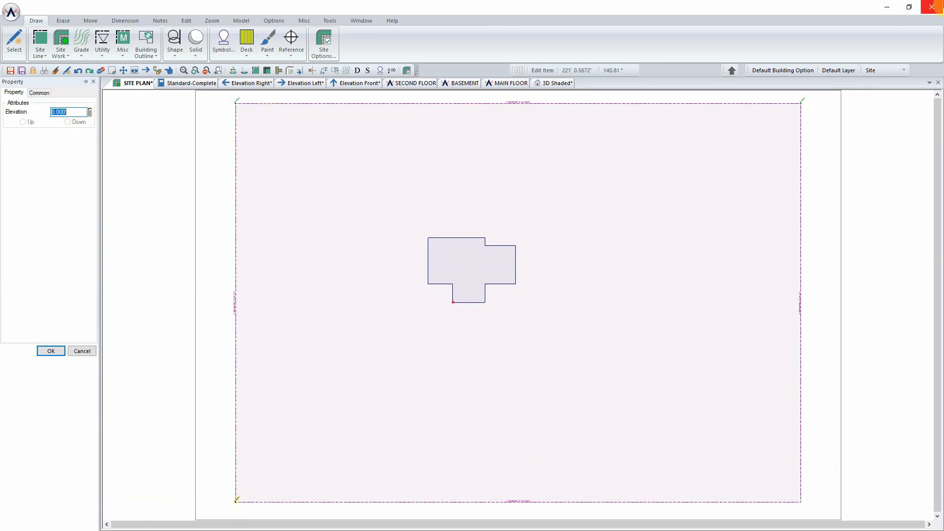
type("3")
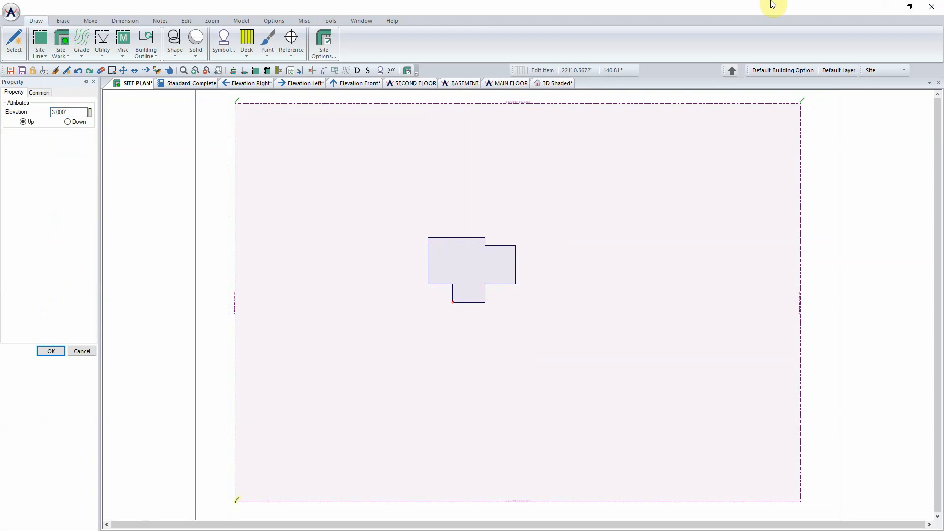
left_click(50, 350)
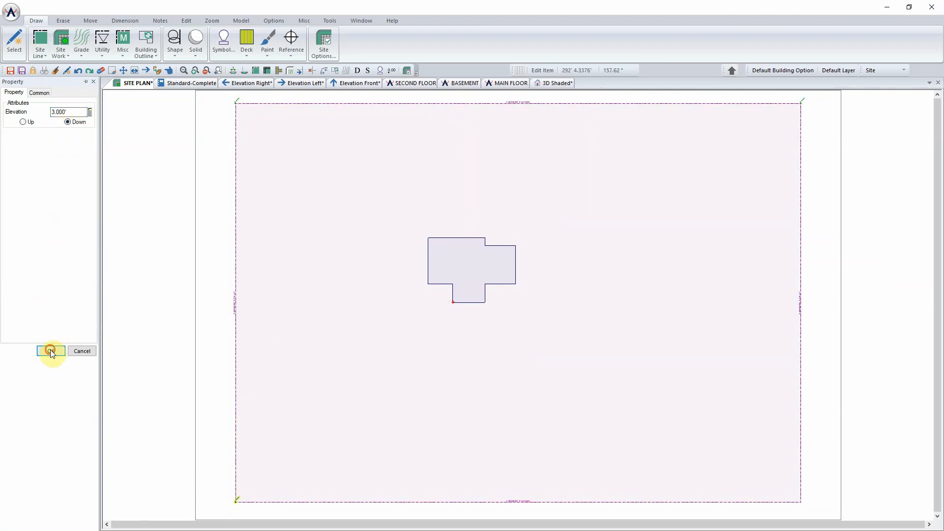
right_click(803, 502)
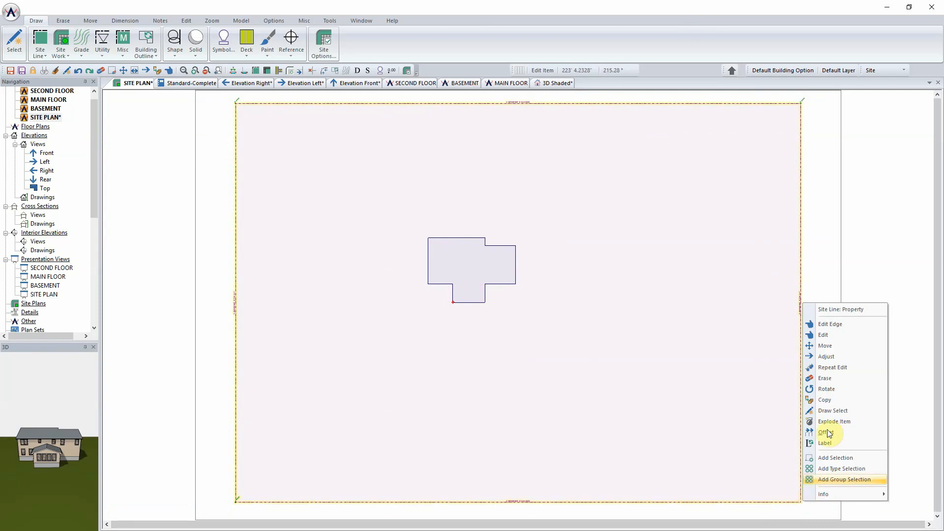
left_click(851, 369)
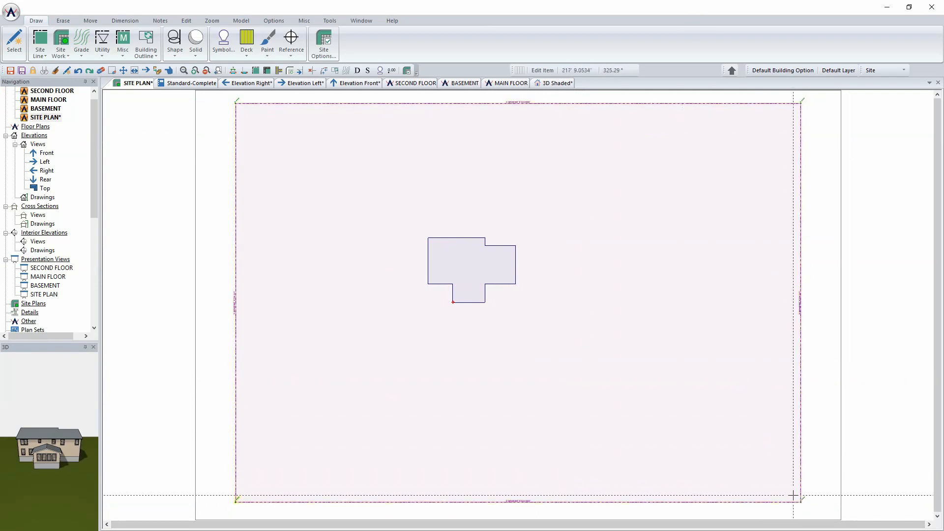
Check the lower-right corner's elevation label, and orbit the shaded 3D house to examine the ground slope around the foundation
scroll(792, 498, "up", 4)
scroll(419, 265, "down", 8)
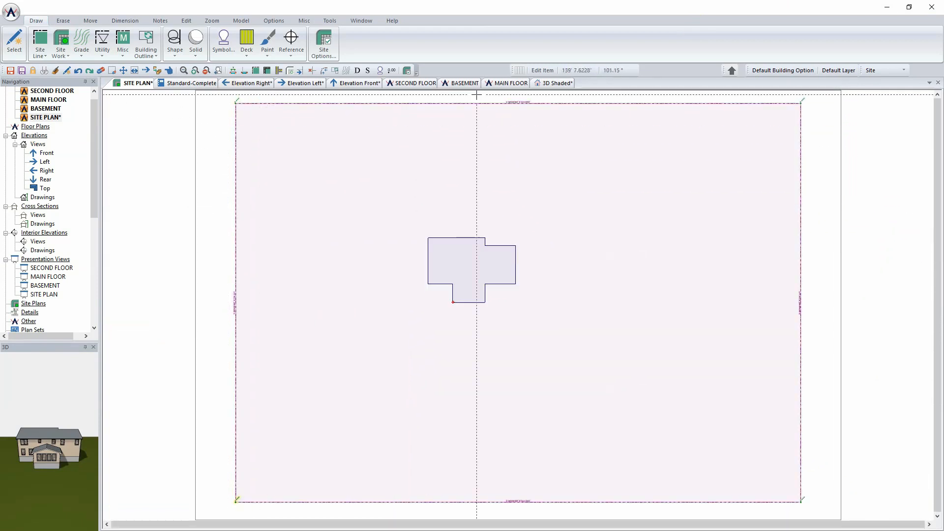
left_click(559, 83)
left_click(470, 376)
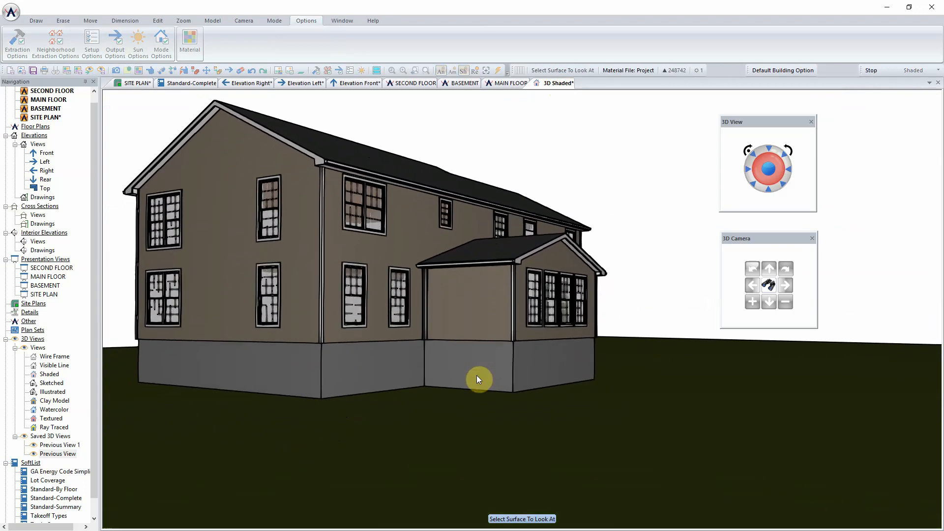
left_click(423, 411)
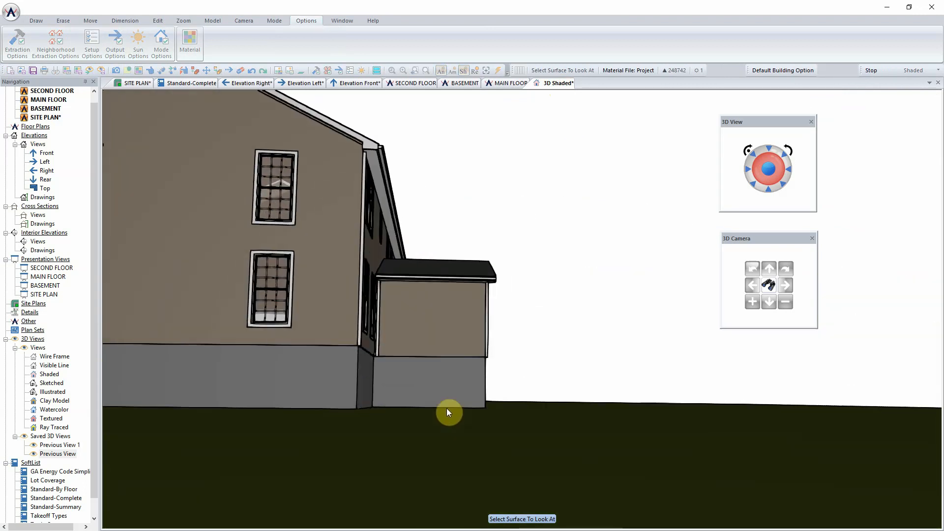
left_click(210, 298)
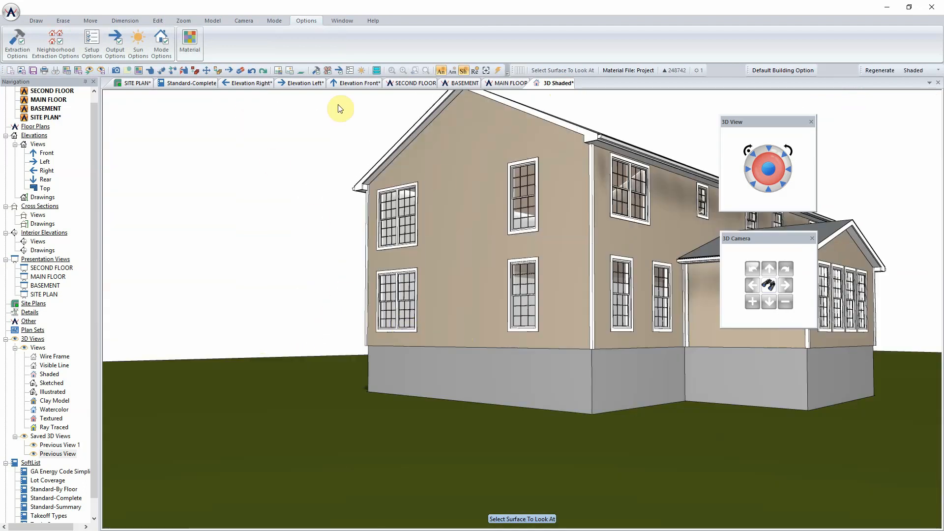
On the site plan, change the downward elevation of the property line's lower-left corner
left_click(130, 82)
right_click(236, 499)
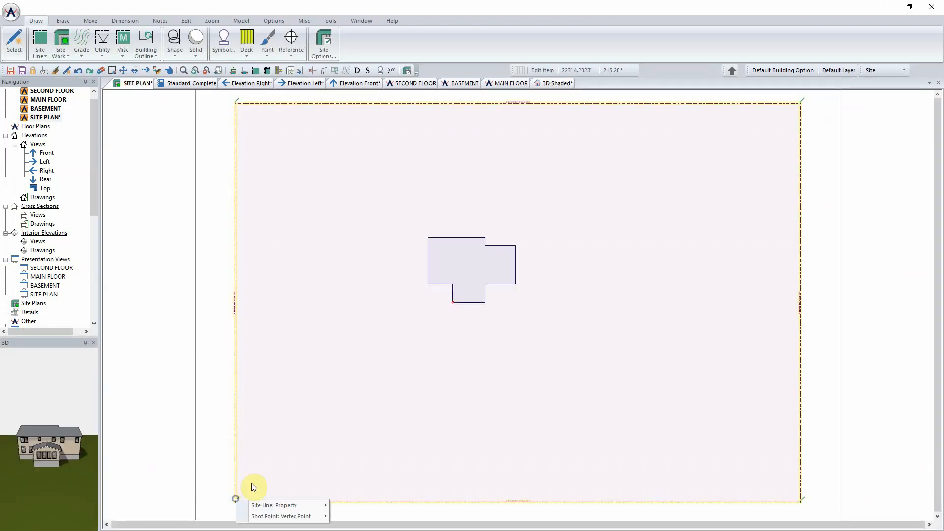
mouse_move(282, 506)
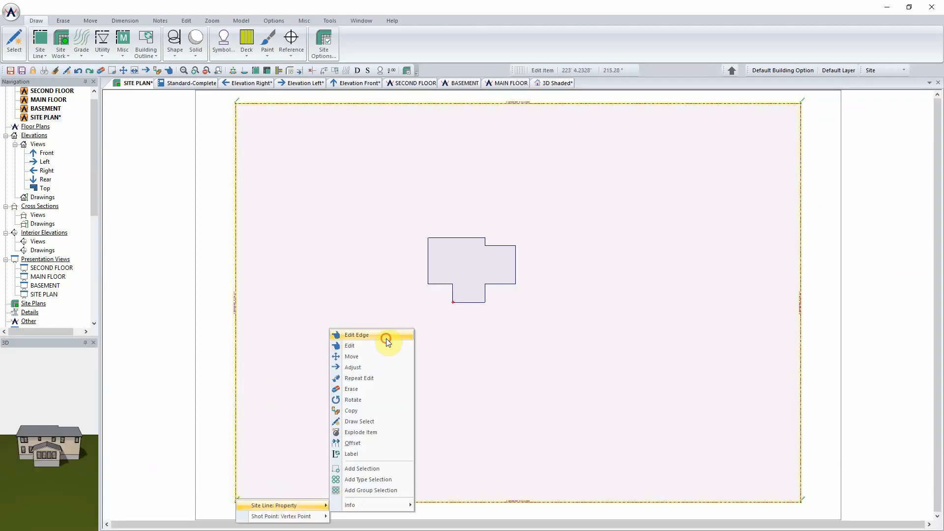
left_click(386, 339)
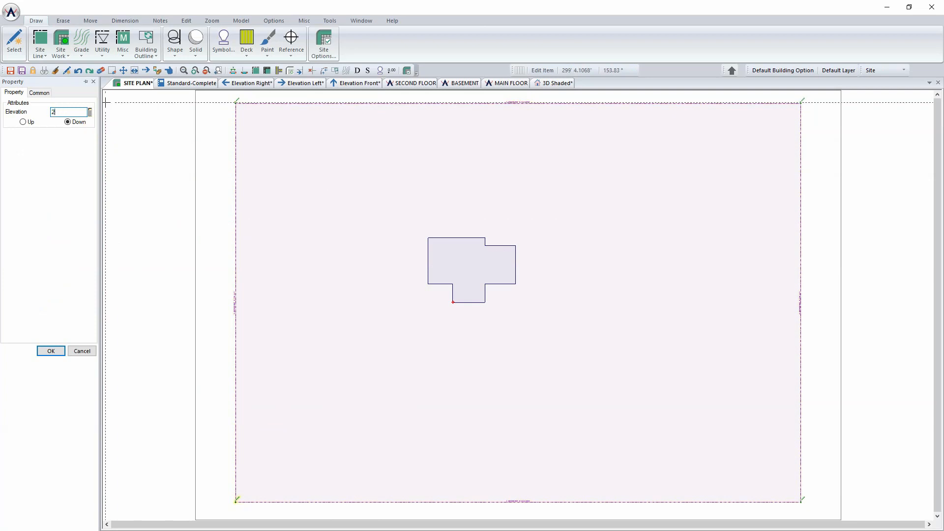
left_click(51, 351)
Repeat the elevation edit on the property line's lower-right corner and check the ground against the foundation in the shaded 3D view
right_click(803, 501)
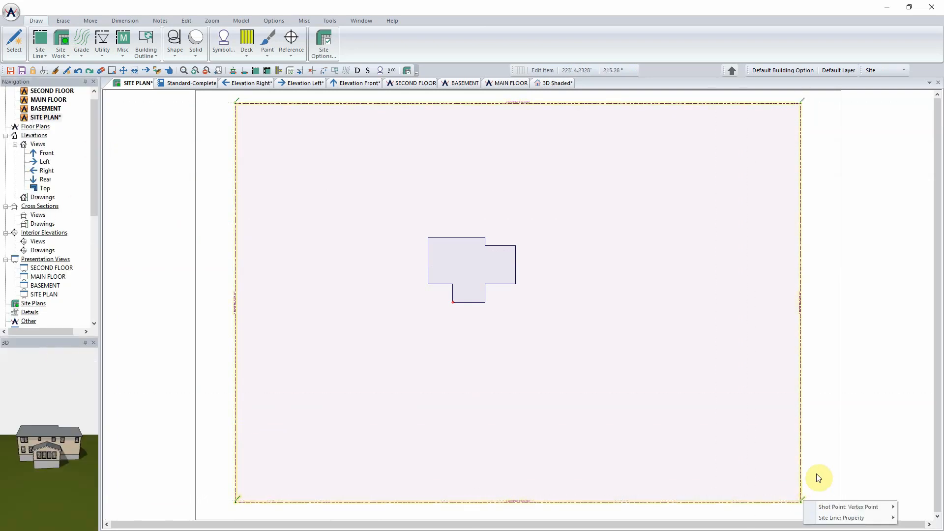
mouse_move(845, 508)
left_click(780, 403)
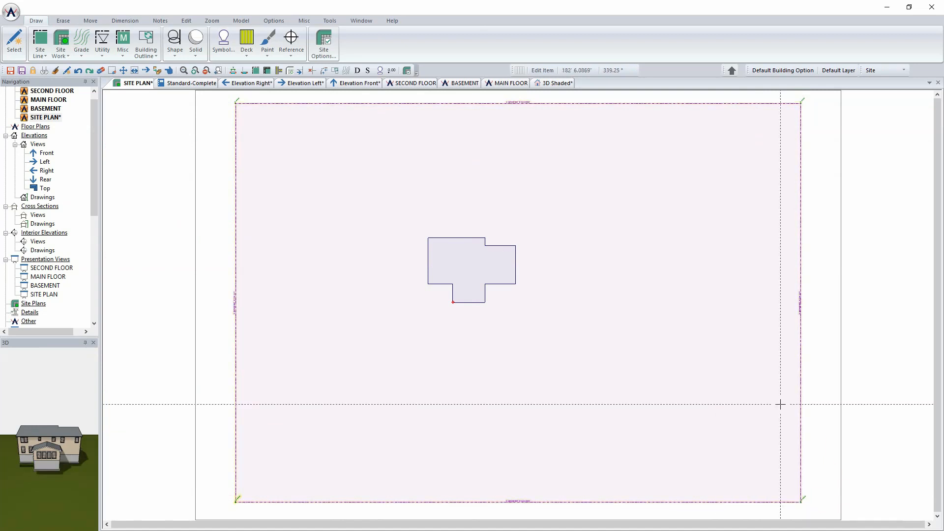
left_click(550, 82)
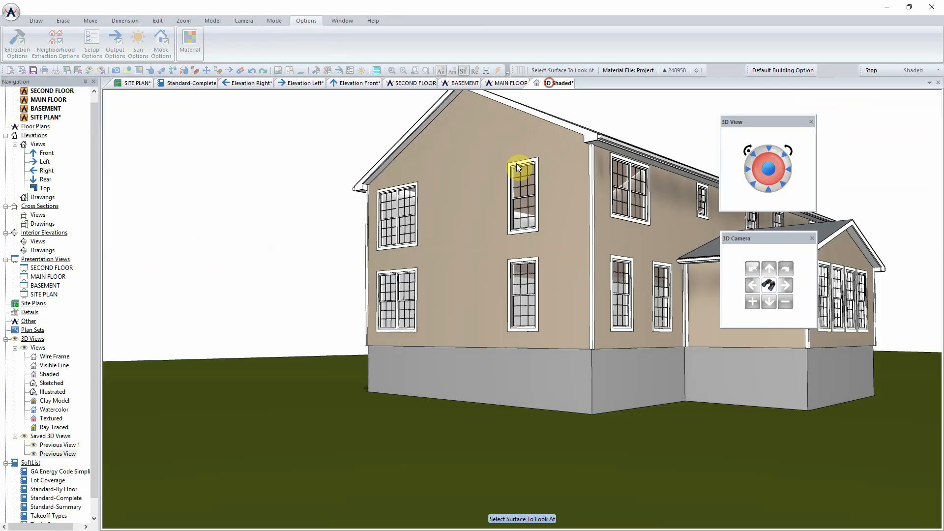
left_click(475, 327)
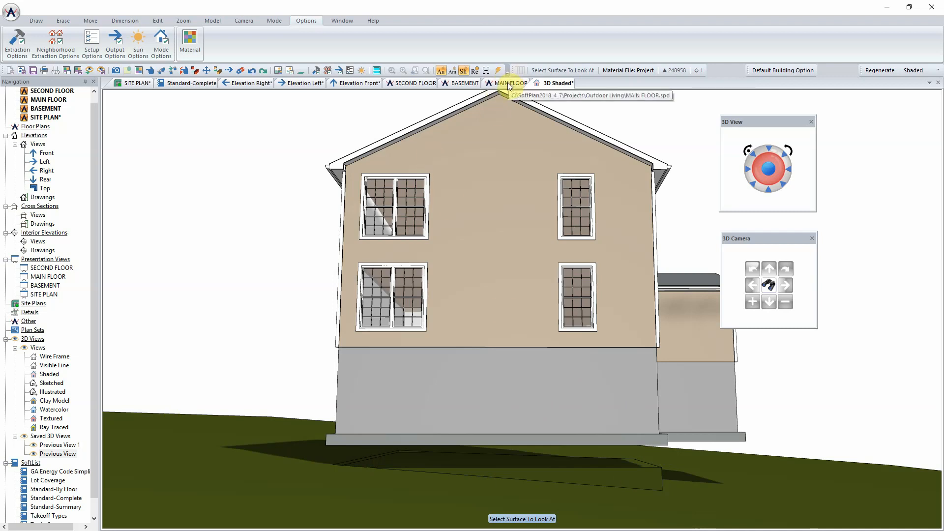
On the site plan, set the property line's lower-left corner elevation to 10.000' down
left_click(135, 84)
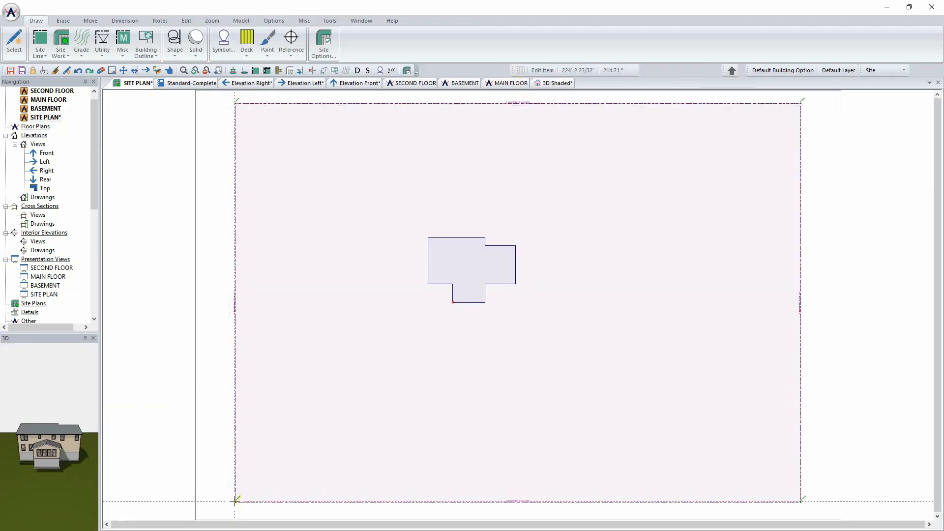
right_click(237, 499)
mouse_move(285, 510)
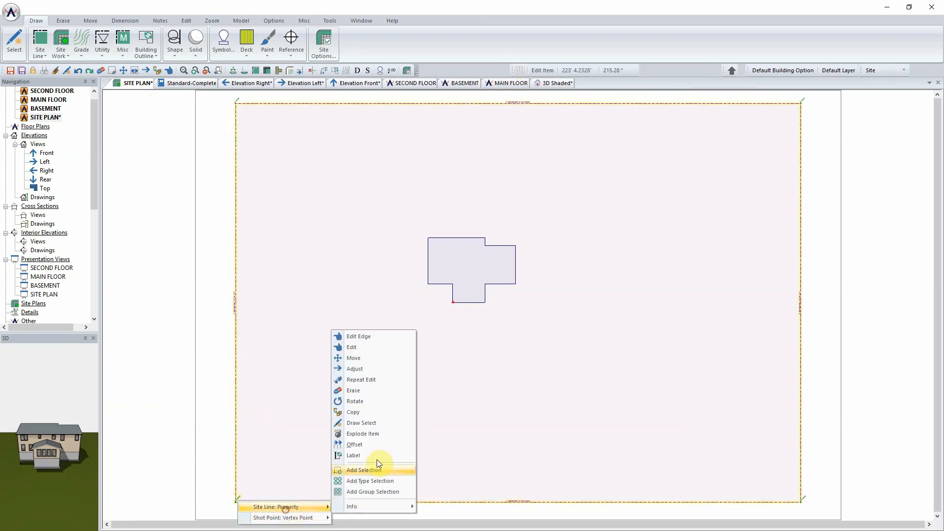
left_click(385, 340)
type("10.000'")
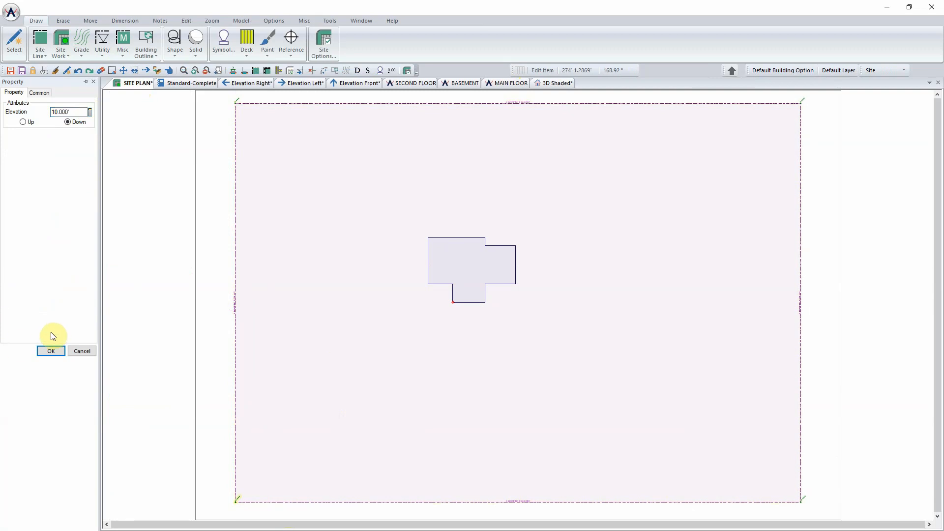
left_click(50, 352)
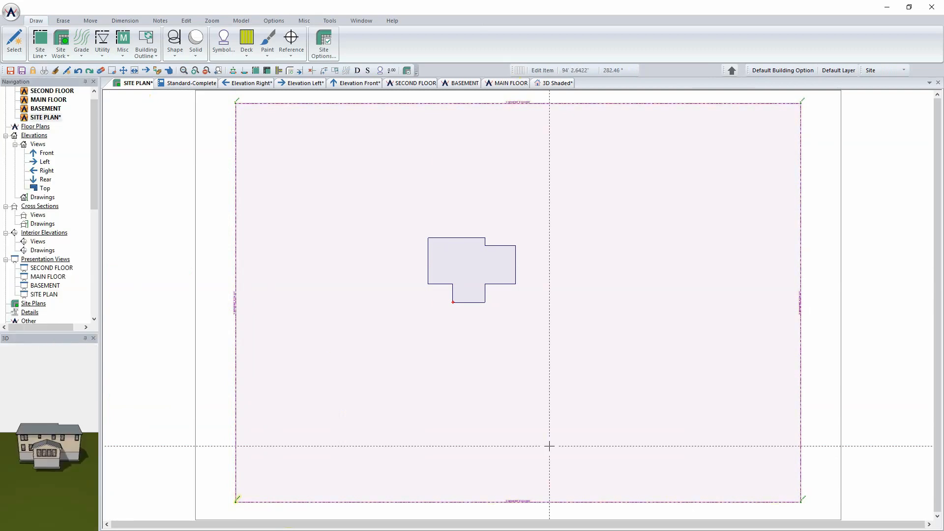
Apply the same 10.000' down elevation to the property line's lower-right corner and inspect the slope around the foundation in 3D
left_click(801, 502)
mouse_move(842, 510)
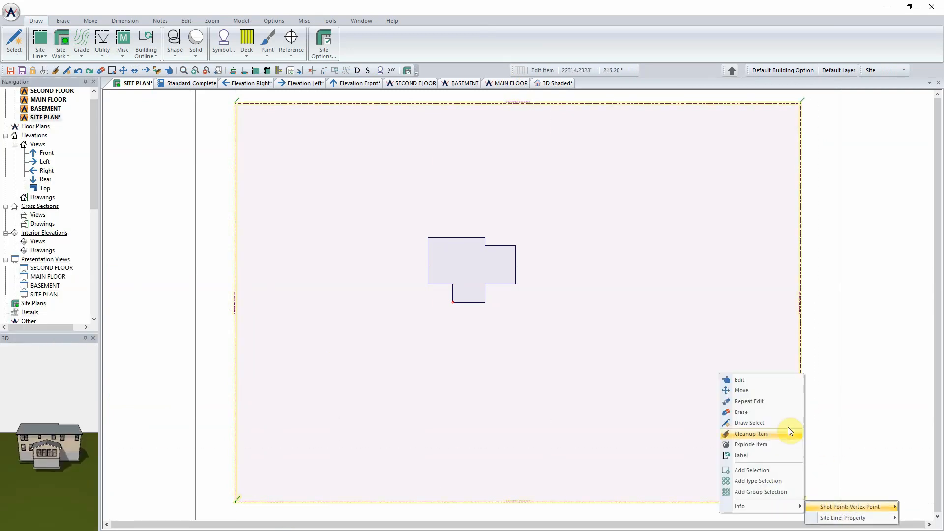
left_click(764, 401)
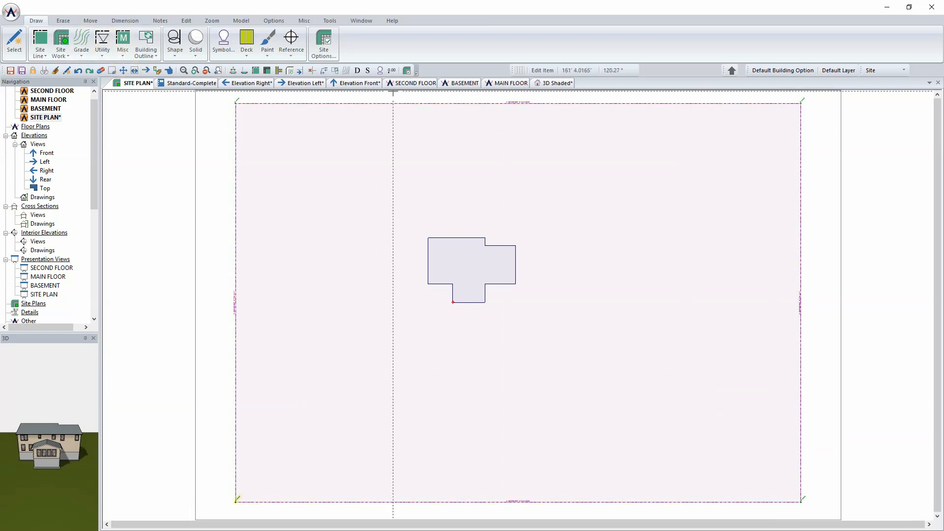
left_click(548, 85)
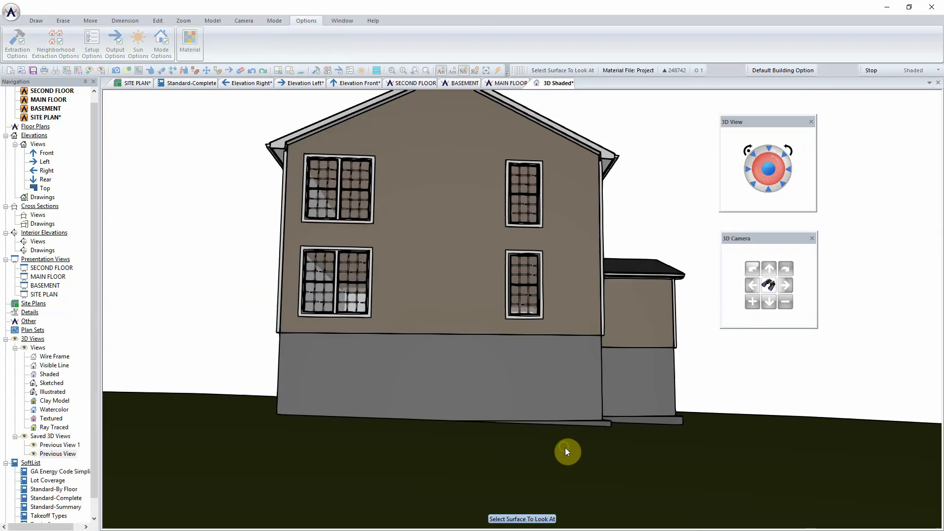
left_click(554, 452)
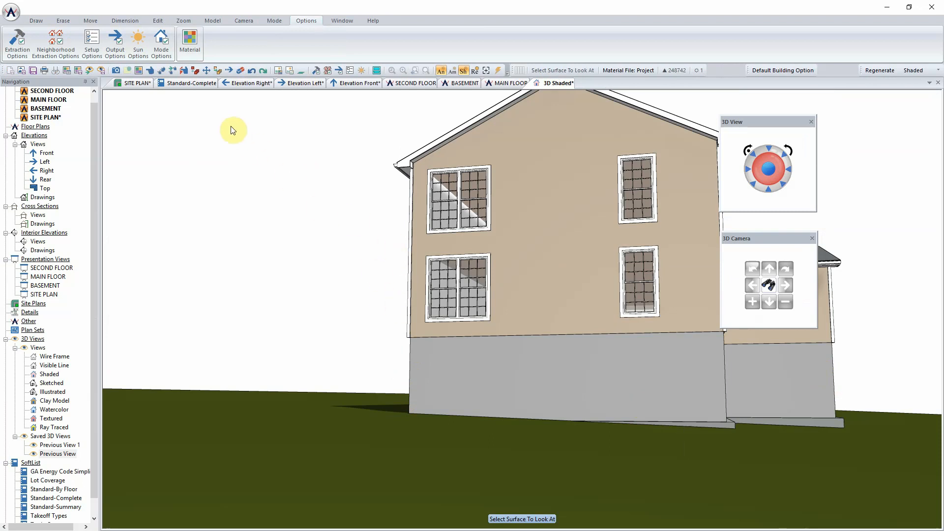
Save the project from the site plan and start a new Grade line using the Spline method
left_click(140, 83)
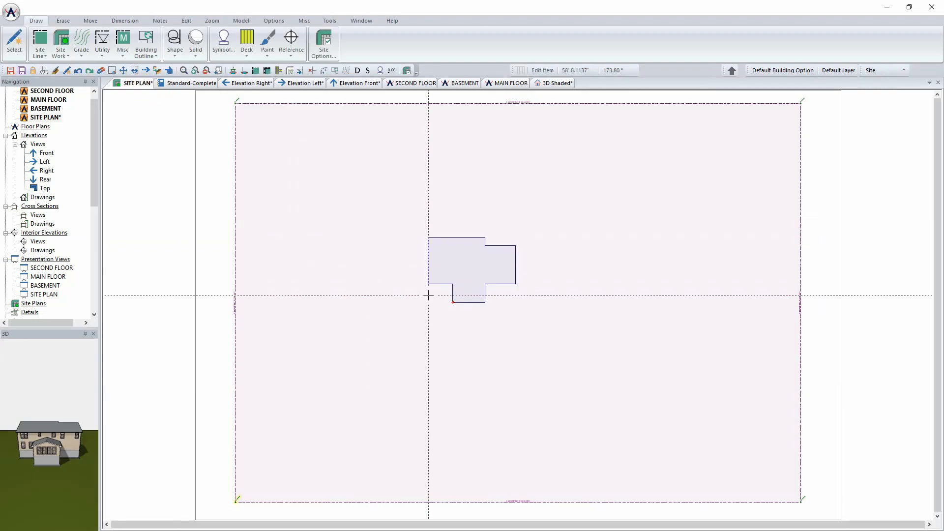
key("ctrl+s")
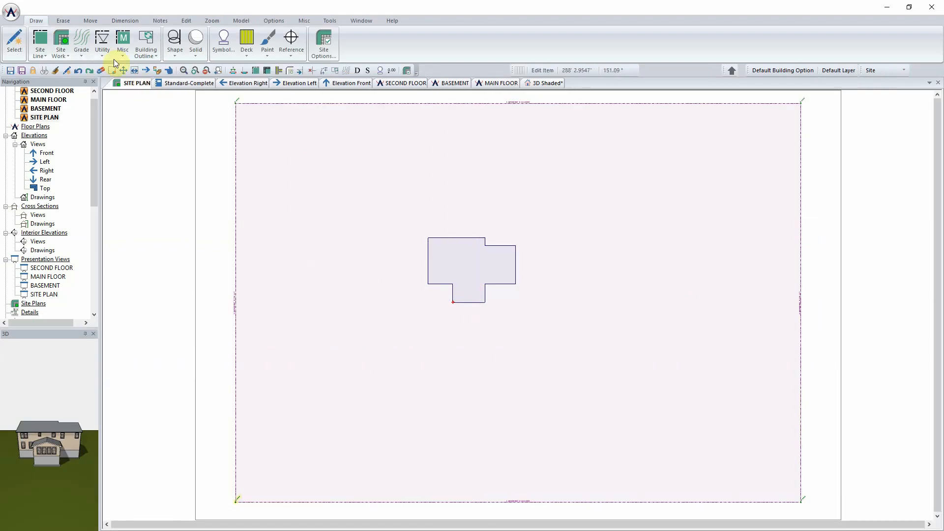
left_click(33, 19)
left_click(81, 39)
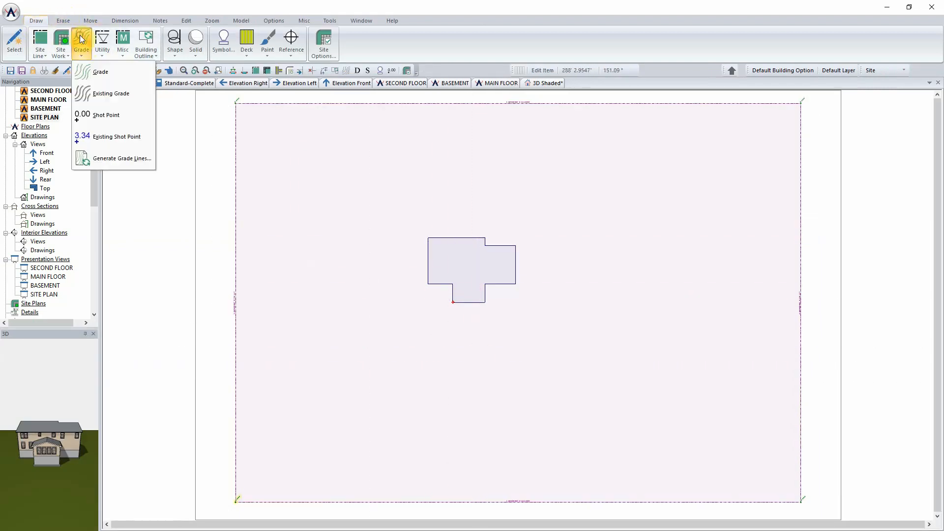
left_click(117, 74)
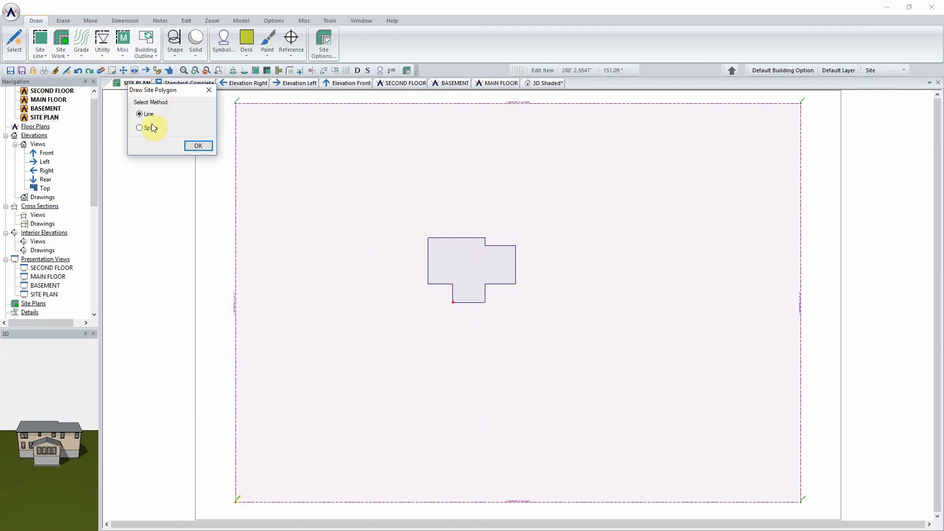
left_click(199, 147)
Draw a wavy grade line across the whole property, passing through the house's rear corners, with an elevation offset of 1.00'
left_click(215, 208)
left_click(236, 220)
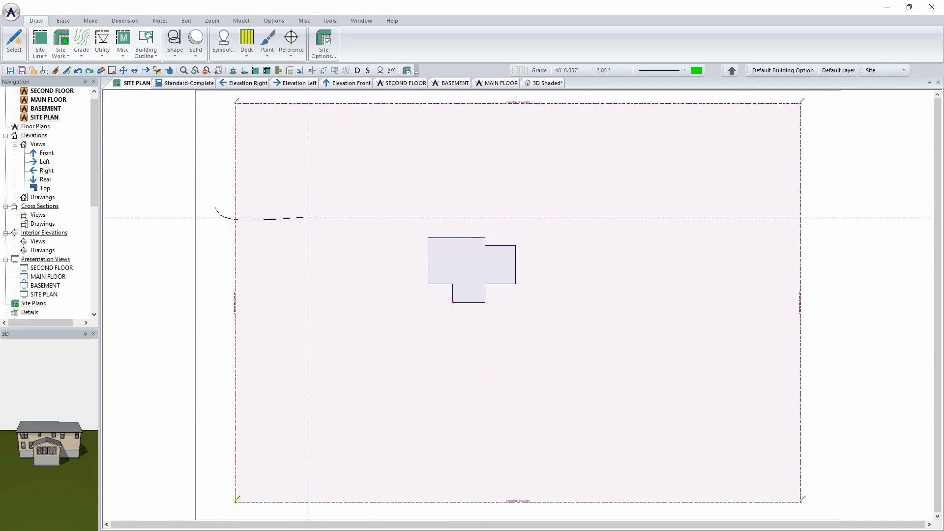
left_click(315, 220)
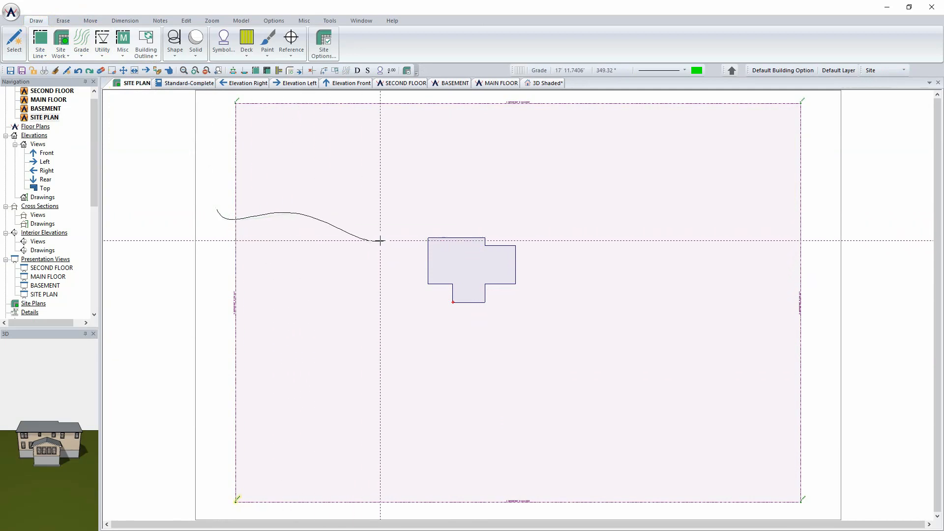
left_click(428, 238)
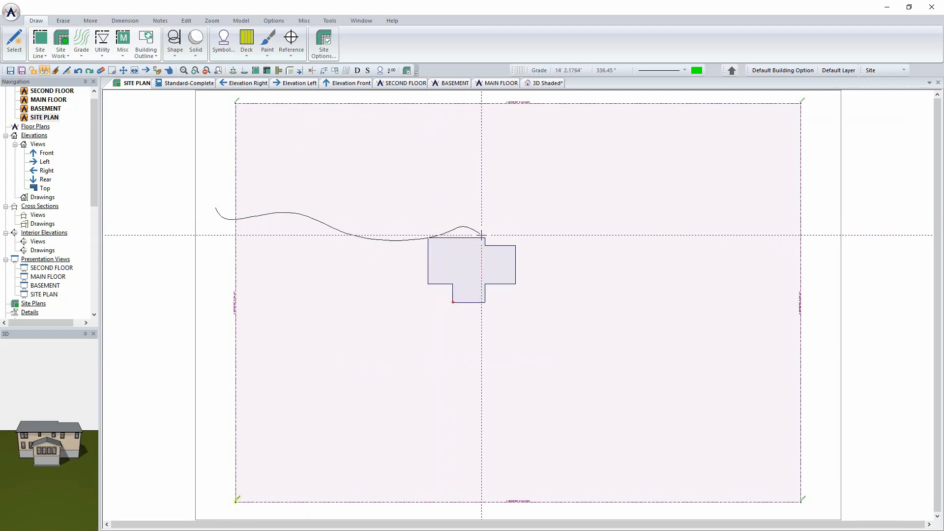
left_click(516, 246)
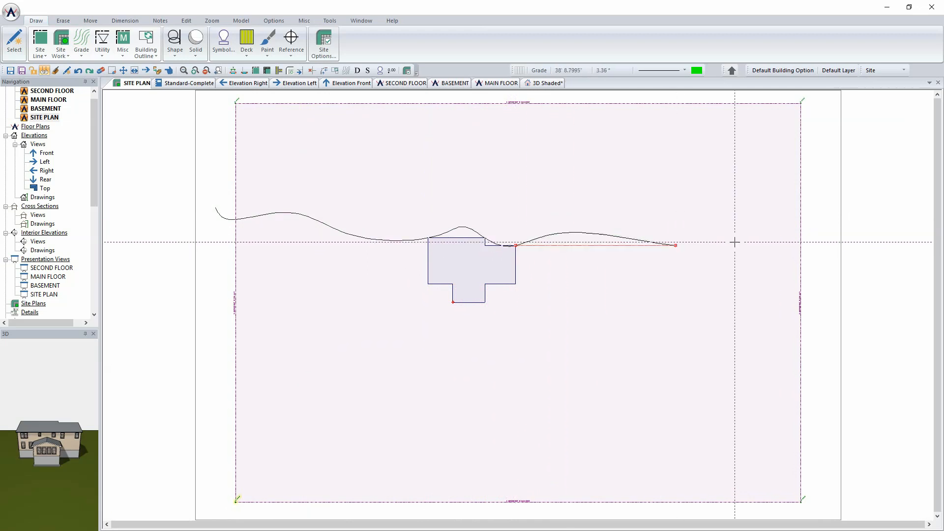
double_click(805, 195)
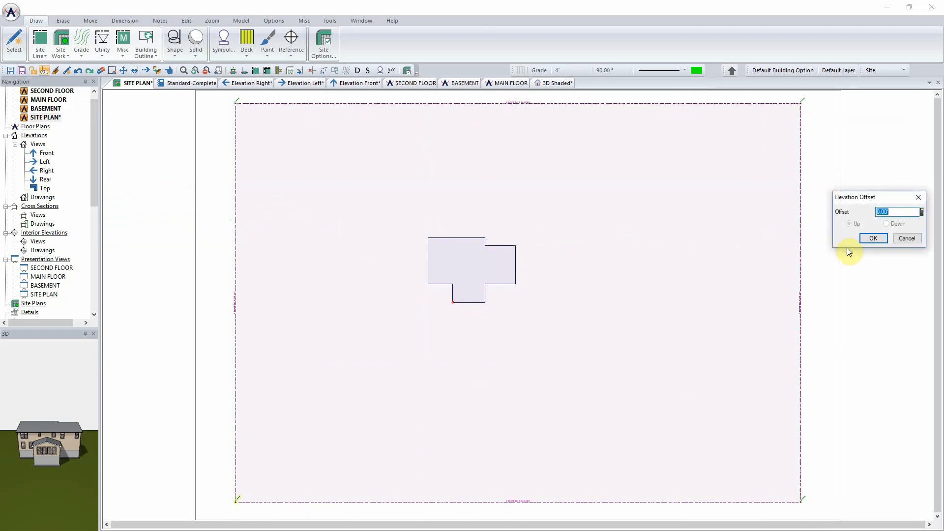
type("1.00")
left_click(873, 239)
Check the elevation labels along the grade line, and orbit the shaded 3D view to examine the ground around the house
scroll(517, 301, "up", 3)
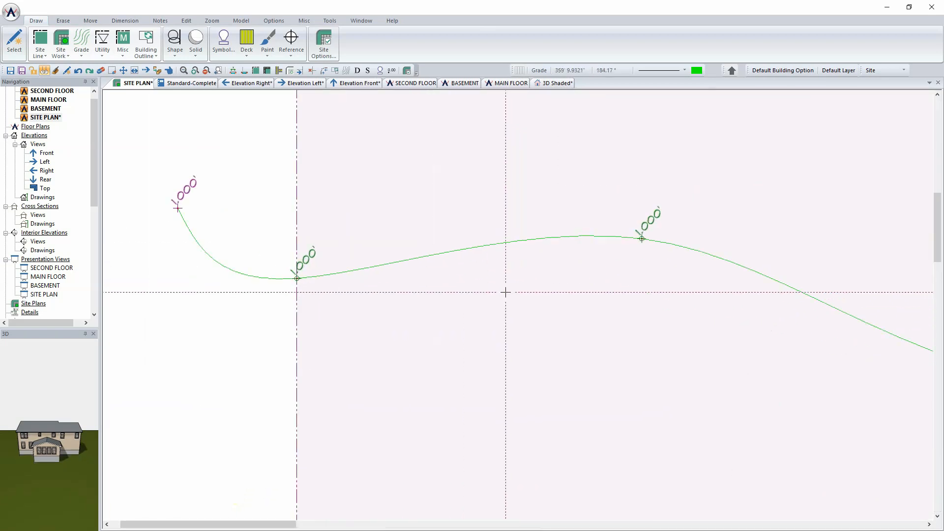
middle_click_drag(701, 298, 488, 264)
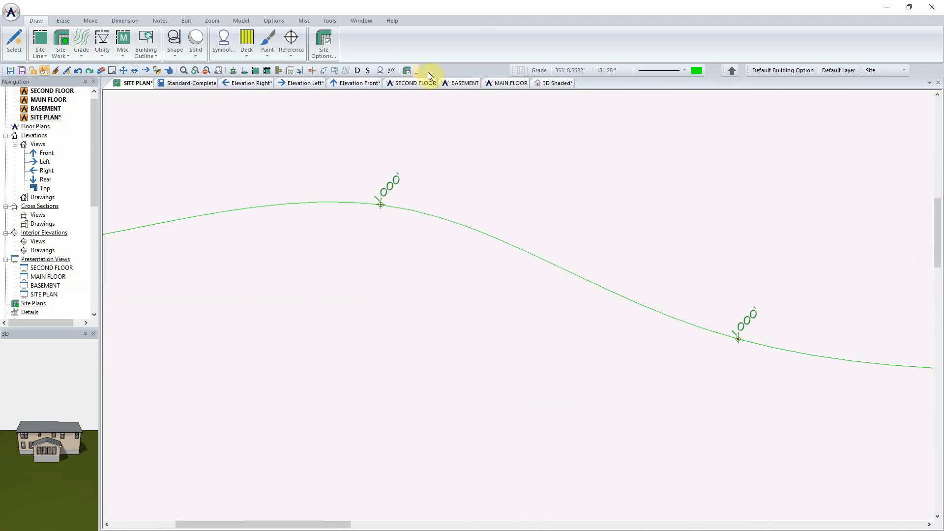
left_click(551, 84)
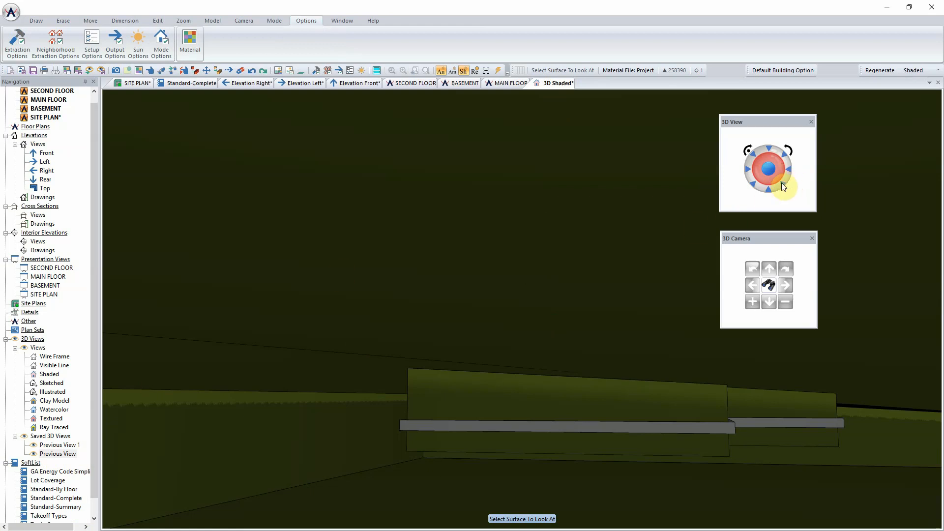
left_click_drag(783, 186, 716, 223)
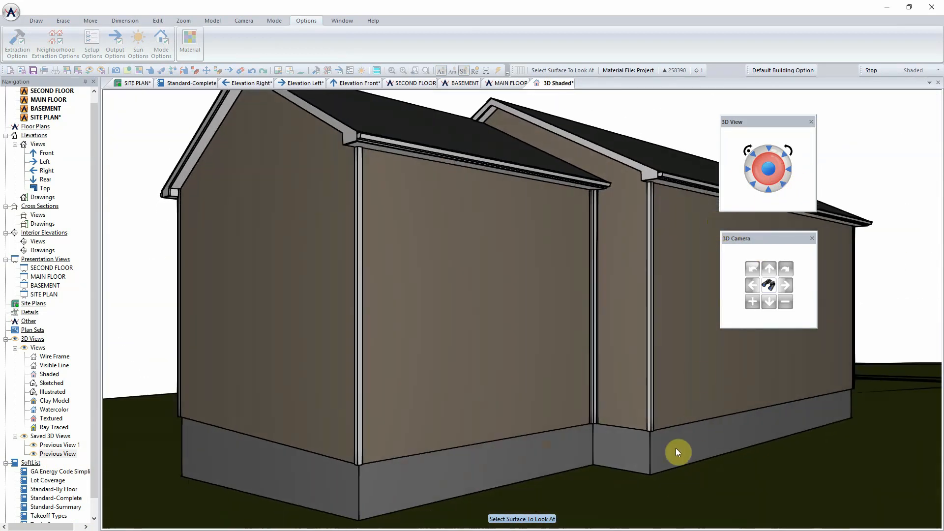
left_click(677, 448)
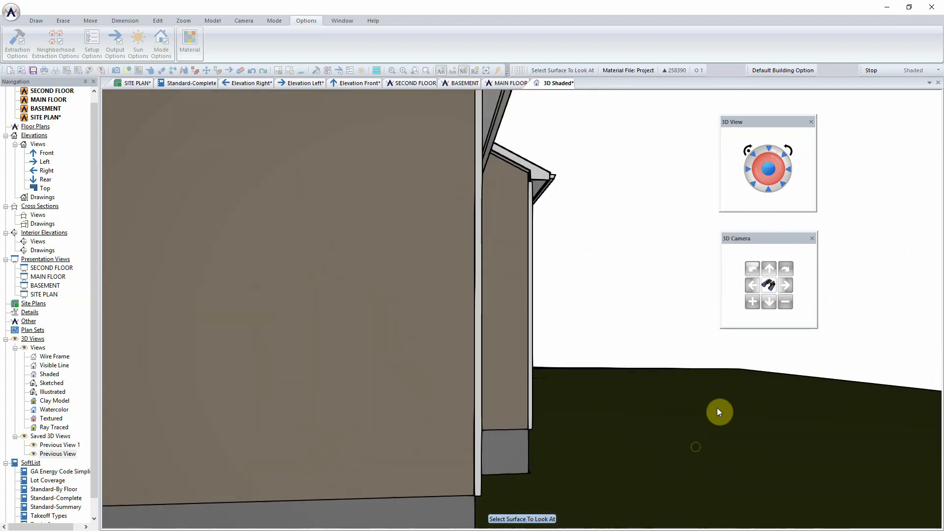
left_click(588, 365)
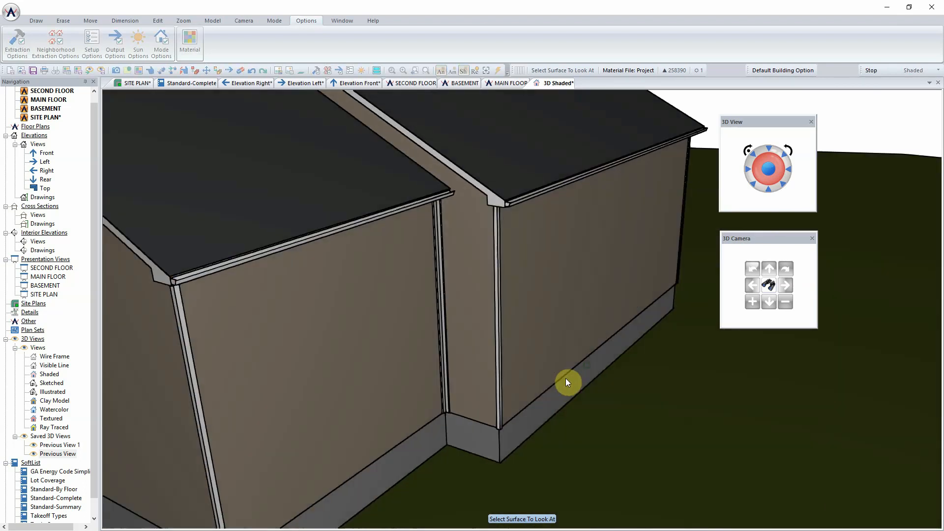
left_click(784, 153)
left_click(466, 338)
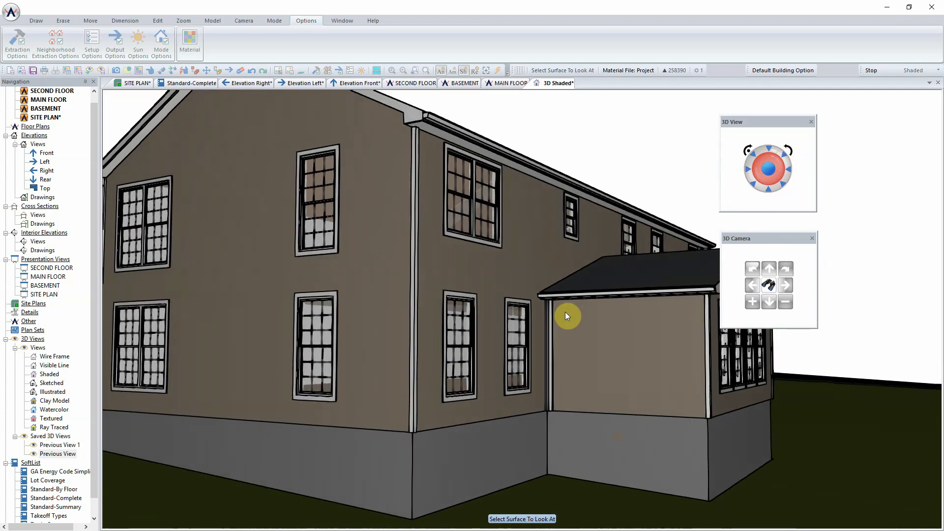
left_click(565, 312)
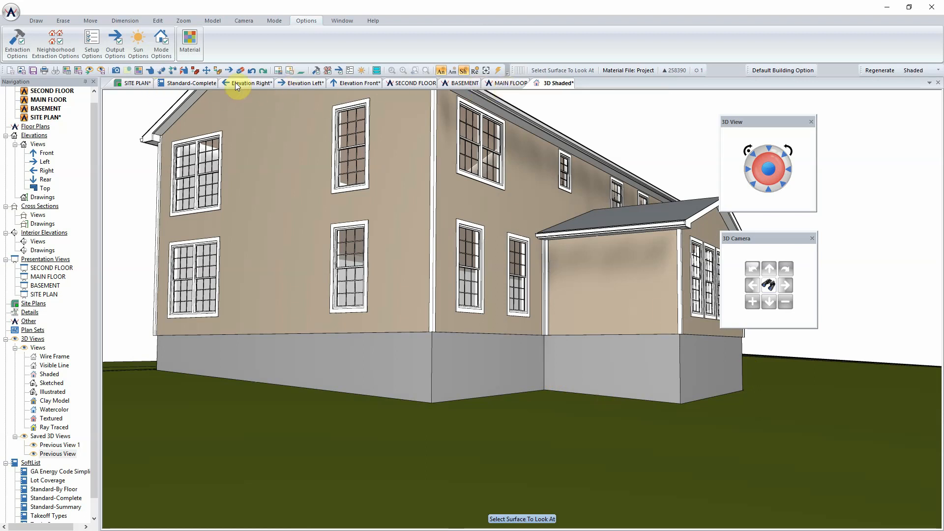
Draw a second wavy grade line across the property in front of the house, starting beyond the left property line
left_click(142, 83)
scroll(569, 343, "down", 6)
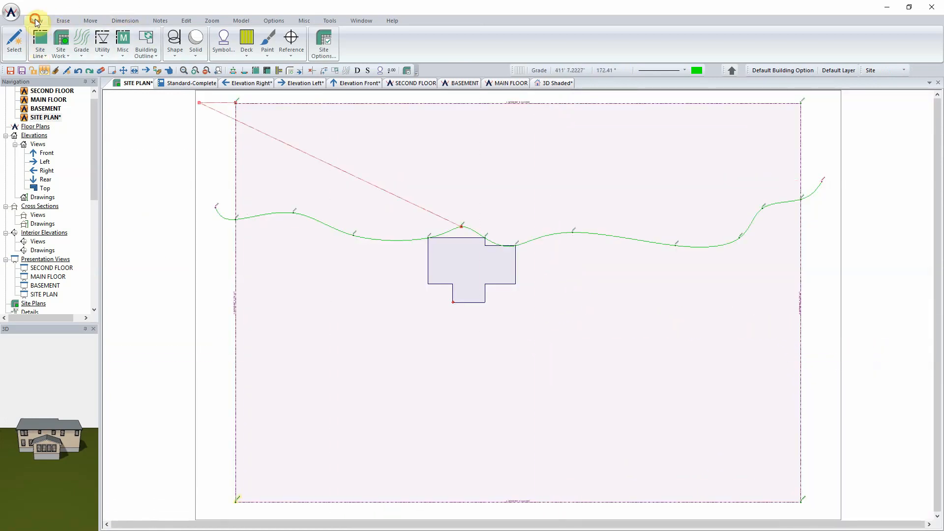
left_click(79, 44)
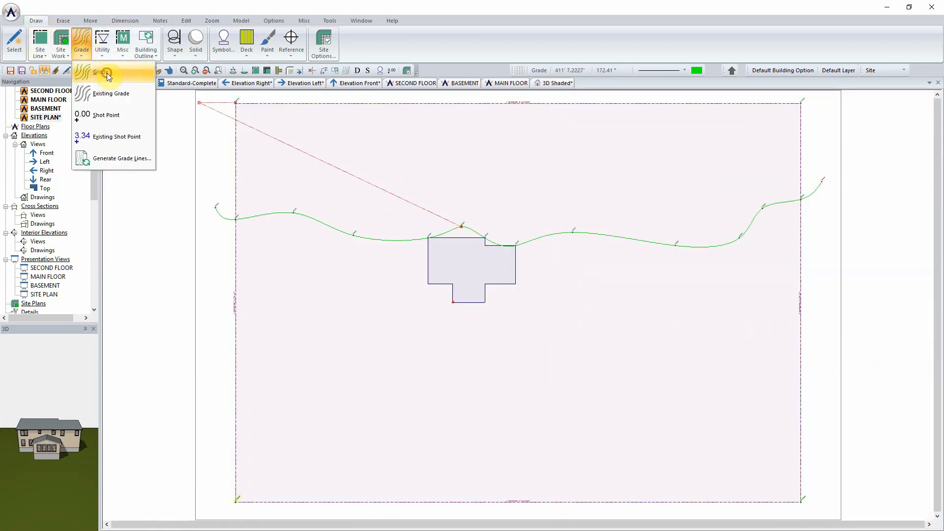
left_click(107, 72)
left_click(188, 145)
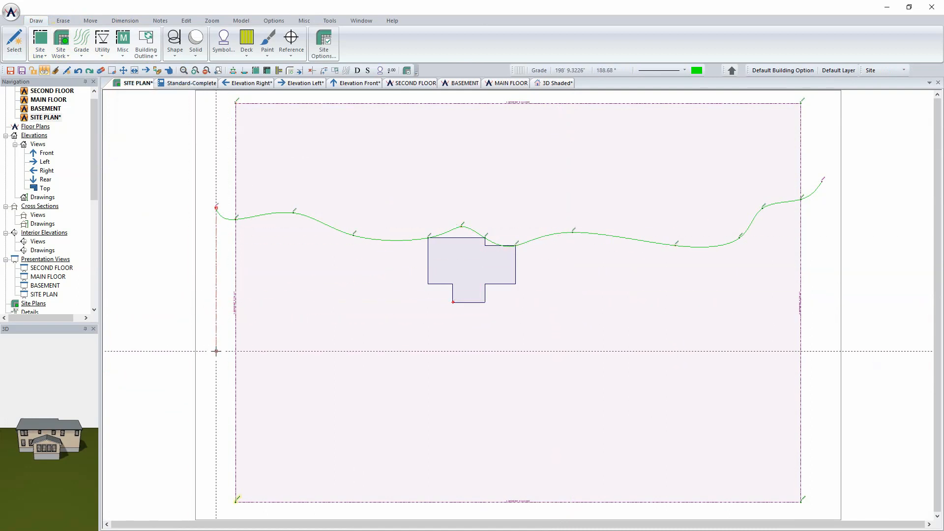
left_click(231, 360)
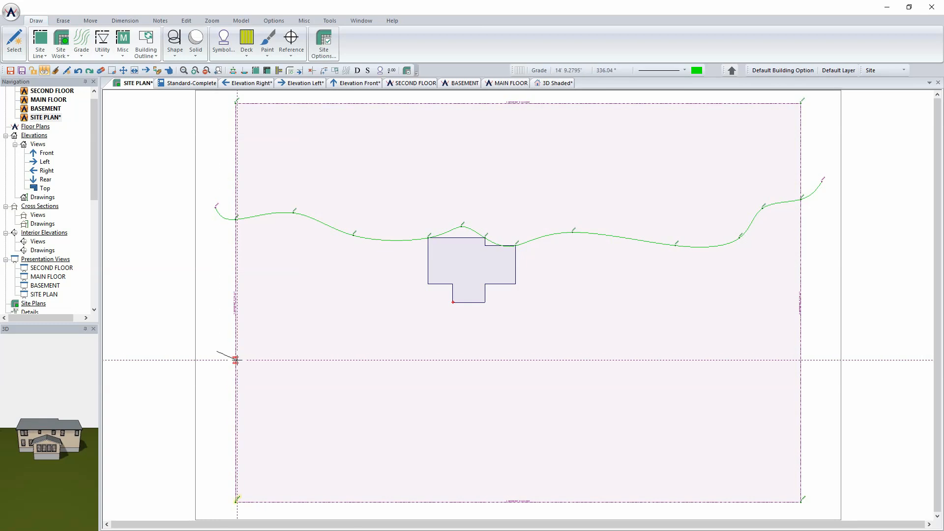
left_click(311, 322)
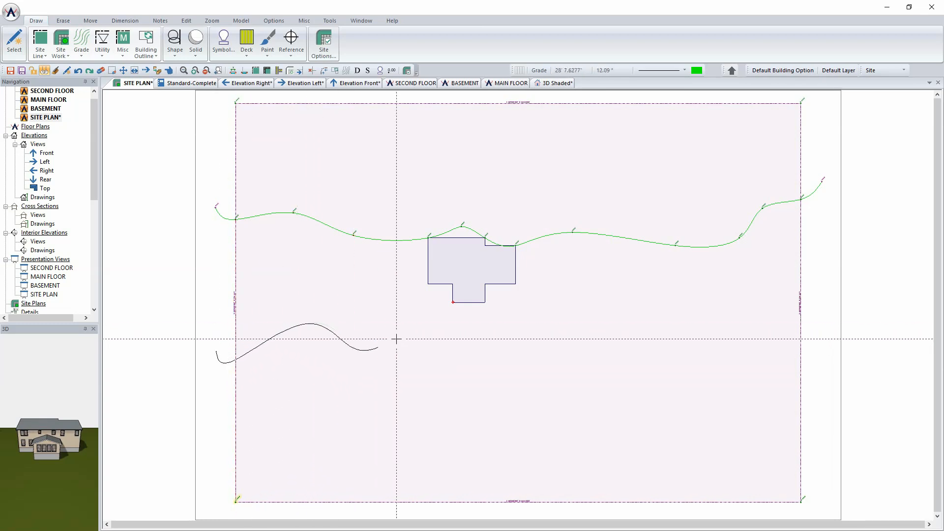
left_click(487, 390)
left_click(535, 414)
left_click(637, 372)
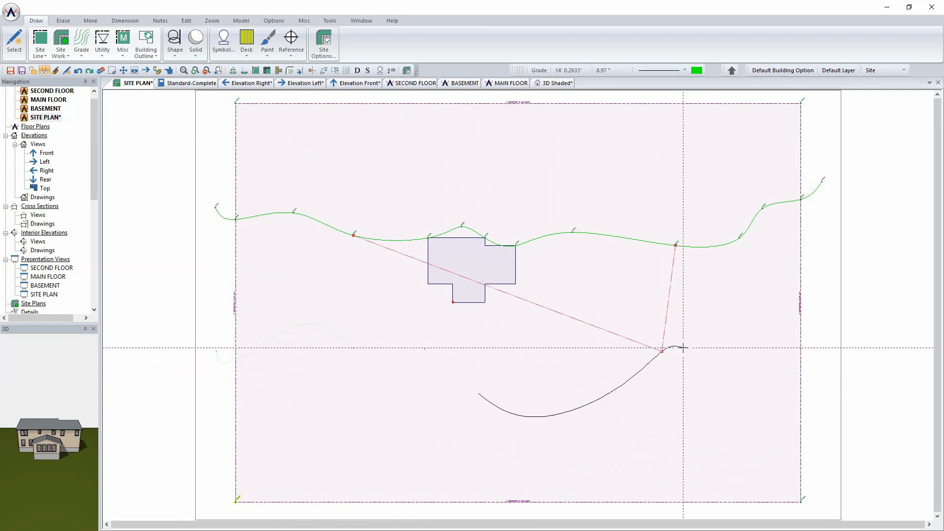
left_click(700, 363)
left_click(762, 374)
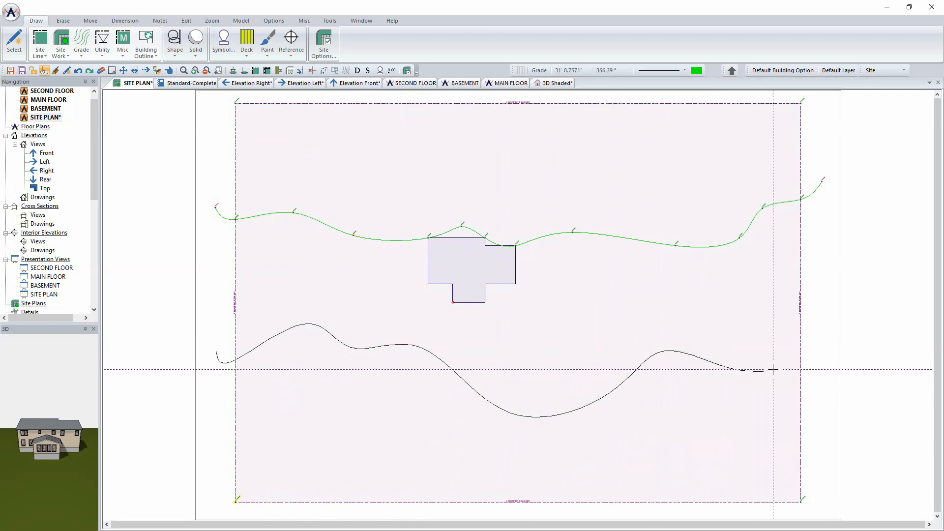
double_click(801, 352)
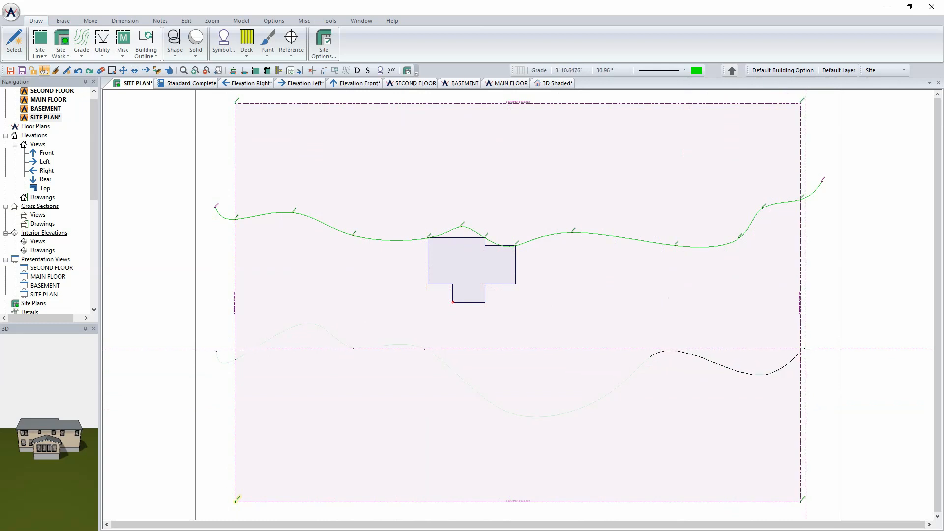
End the front grade line just outside the right property line and set its elevation offset to 1.5' down
left_click(823, 353)
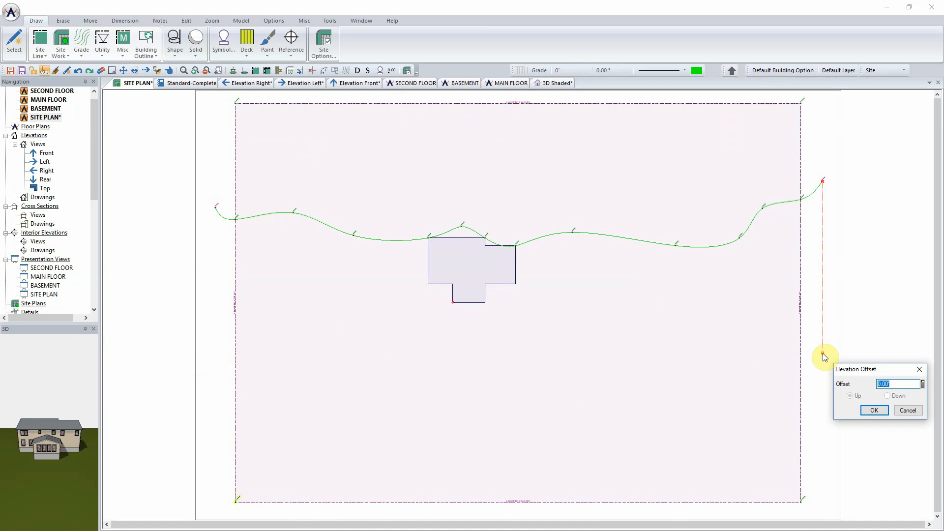
type("1.5'")
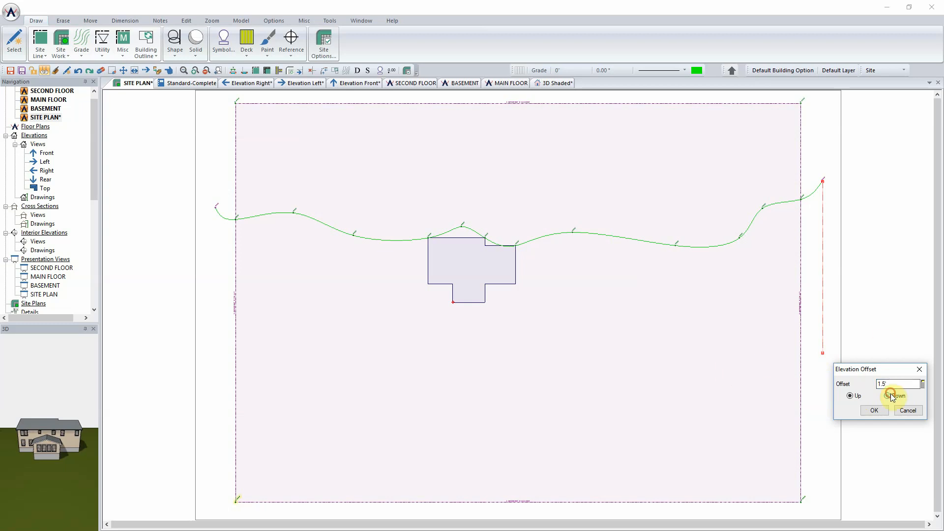
left_click(874, 411)
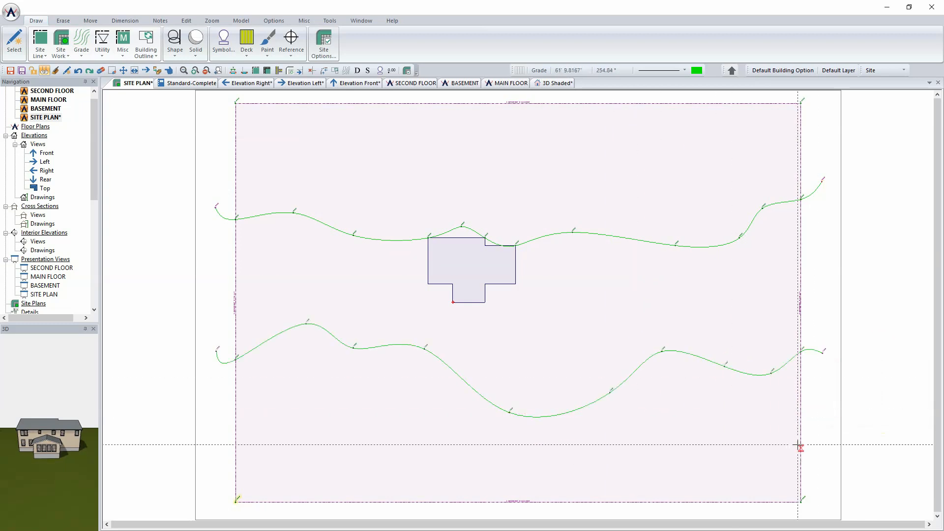
Check the elevation labels along both grade lines and at the right-hand property corners
scroll(798, 458, "up", 4)
middle_click_drag(546, 141, 886, 124)
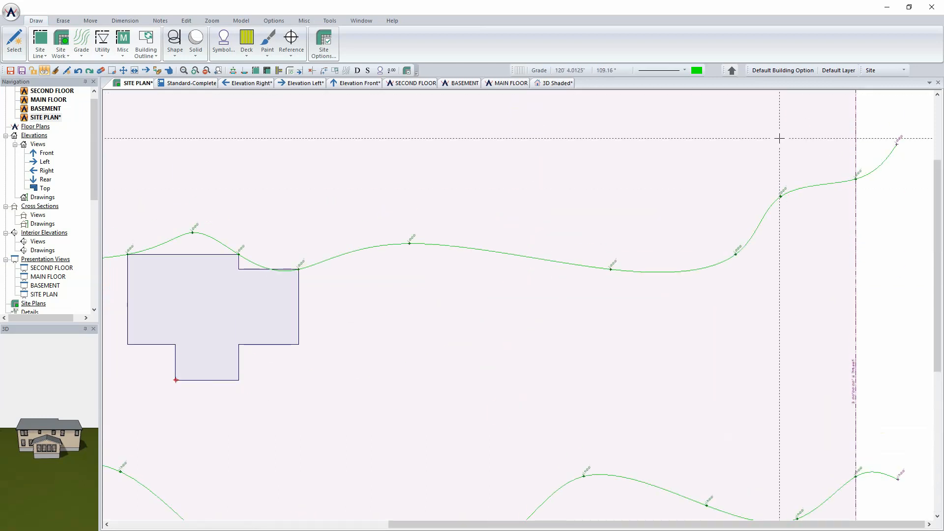
middle_click_drag(754, 170, 754, 266)
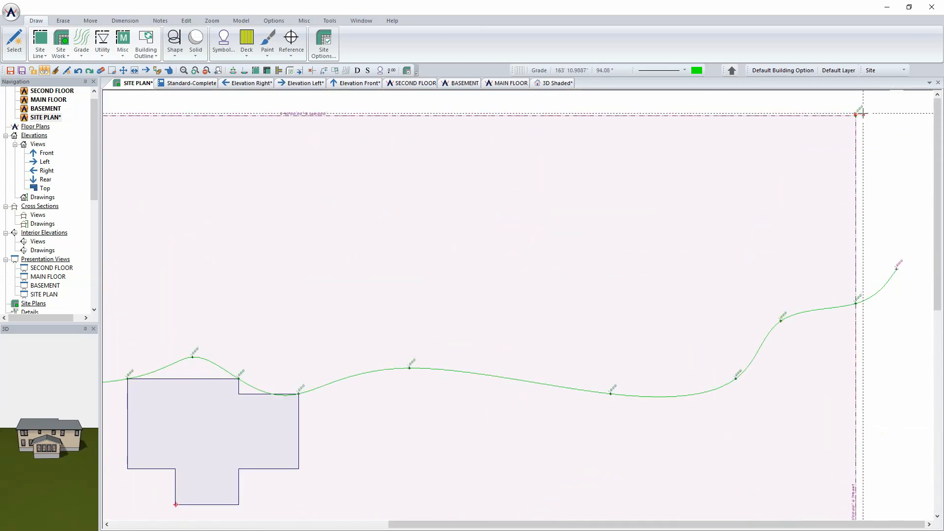
scroll(878, 305, "up", 5)
scroll(518, 305, "down", 3)
middle_click_drag(528, 441, 511, 146)
middle_click_drag(666, 445, 659, 215)
scroll(715, 373, "up", 4)
middle_click_drag(673, 407, 596, 157)
middle_click_drag(552, 349, 569, 242)
mouse_move(534, 469)
middle_mouse_down()
mouse_move(541, 253)
mouse_move(582, 360)
mouse_move(600, 332)
middle_mouse_up()
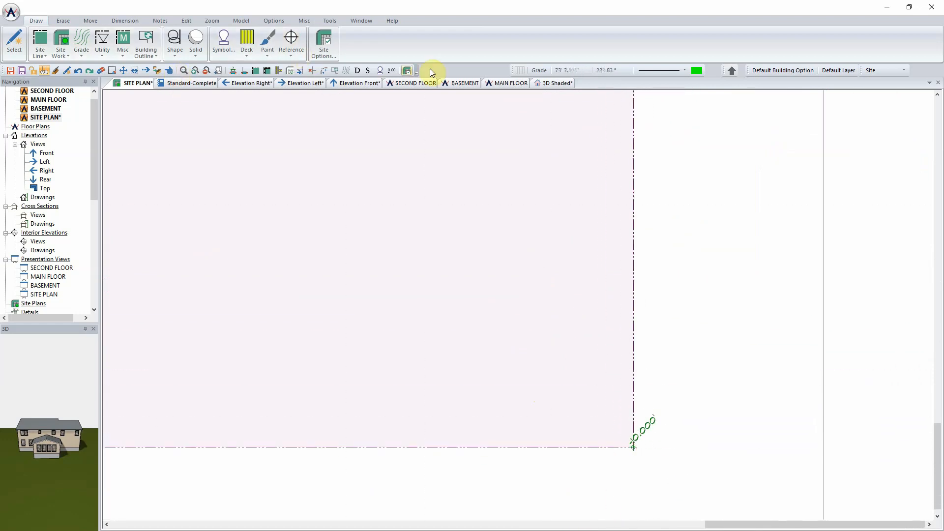
Inspect the ground around the foundation from several sides in the shaded 3D view
left_click(553, 83)
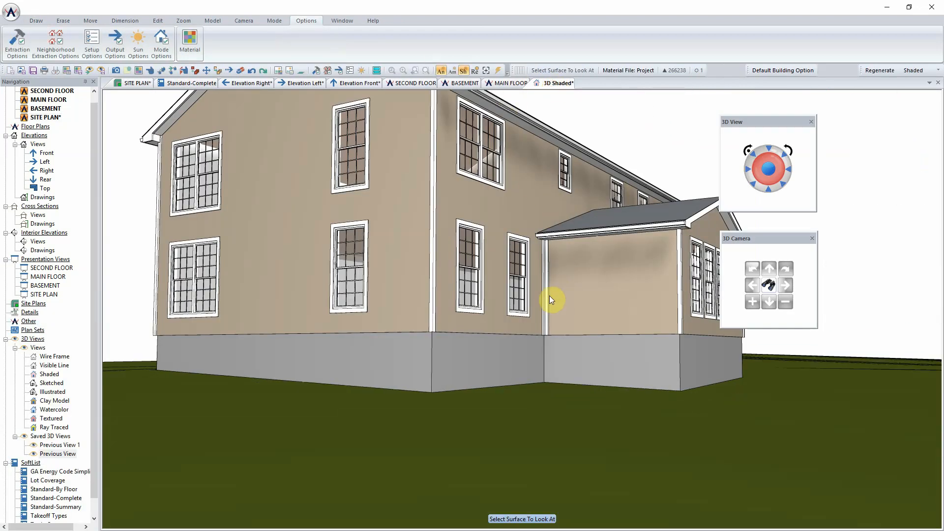
left_click(789, 169)
left_click(770, 301)
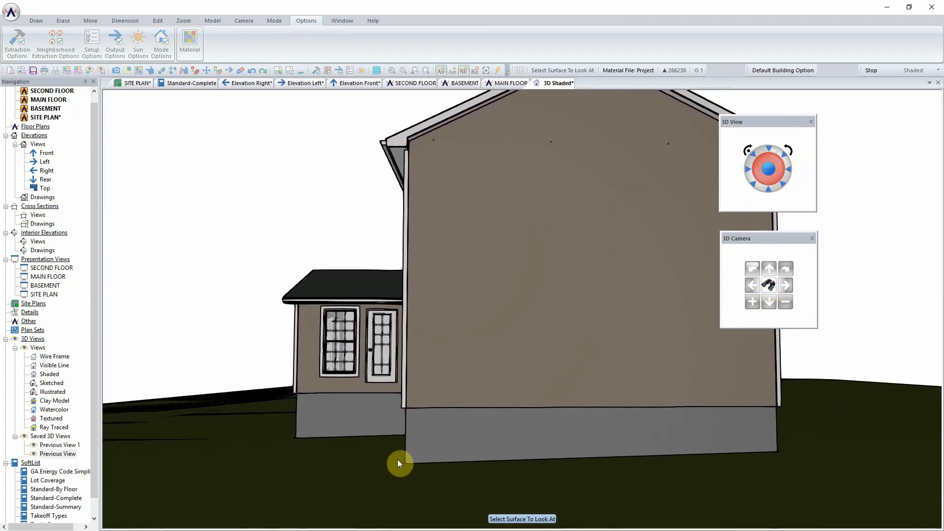
left_click(178, 456)
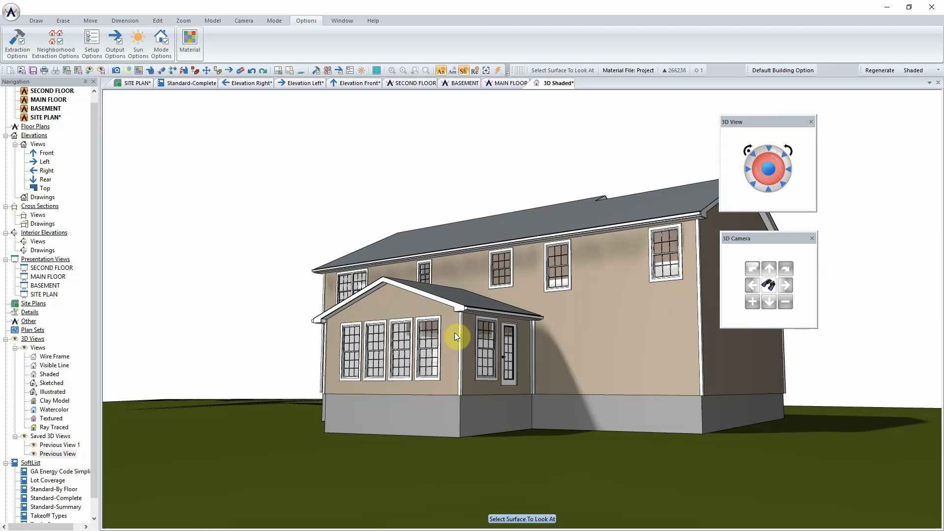
left_click(268, 318)
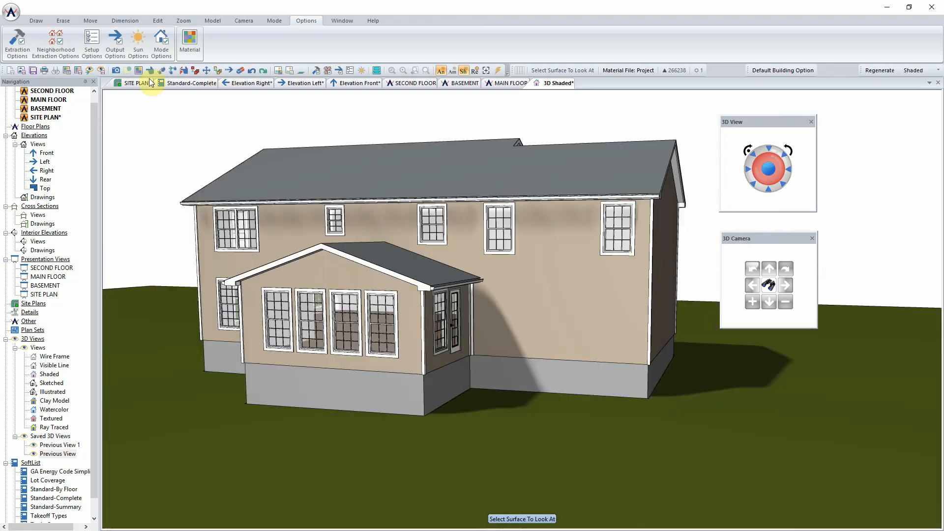
Place a shot point on the site plan at the front-left corner of the main house outline and compare it with the surrounding grade labels
left_click(134, 82)
key("F6")
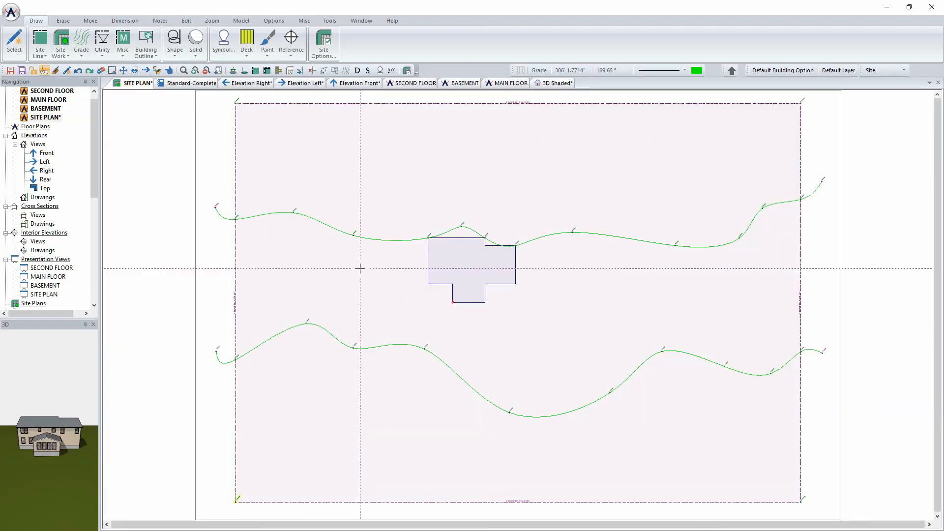
left_click(81, 43)
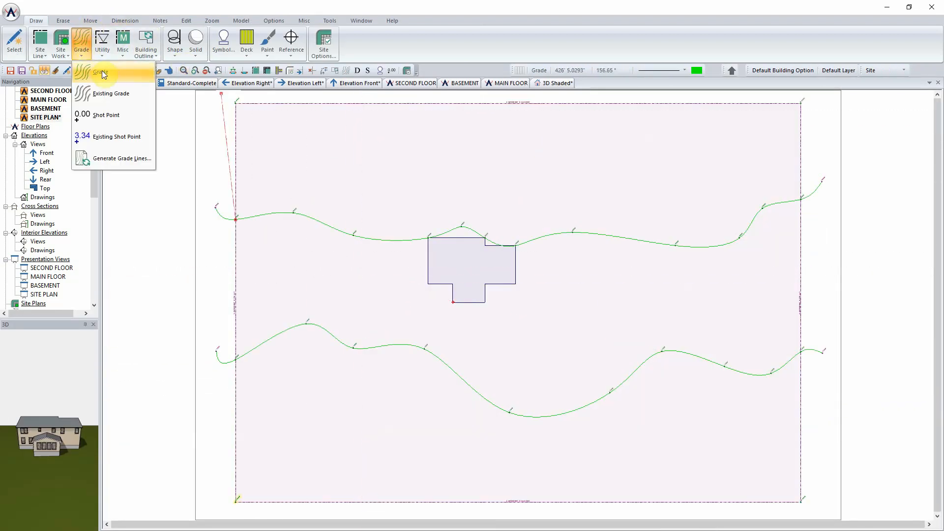
left_click(115, 115)
scroll(452, 292, "up", 5)
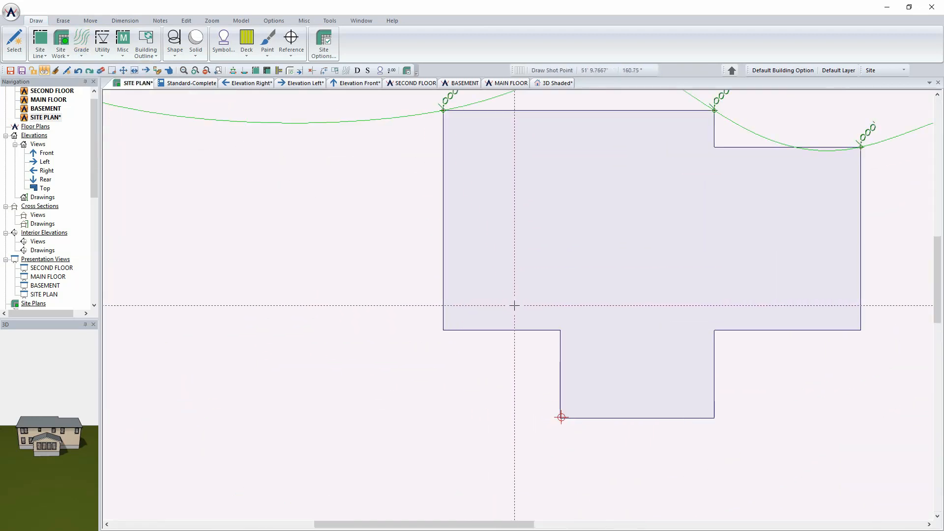
scroll(471, 340, "up", 2)
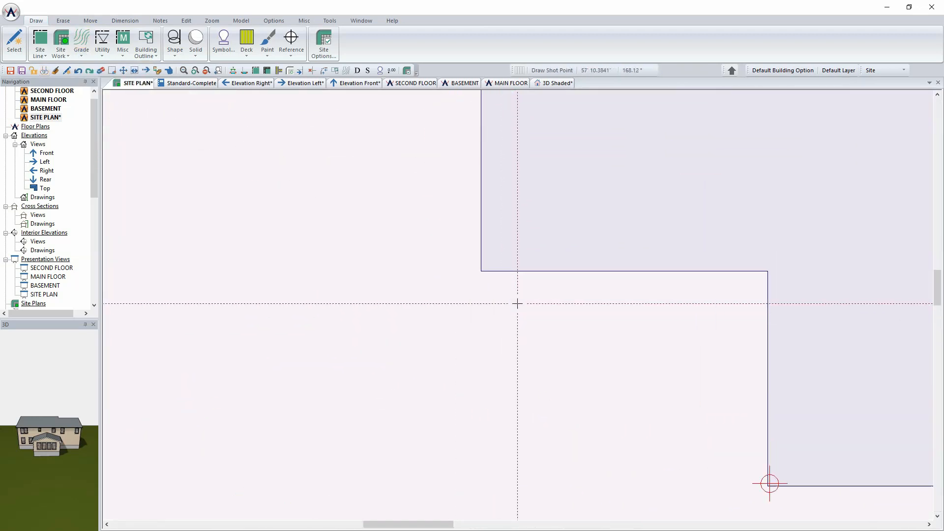
left_click(481, 271)
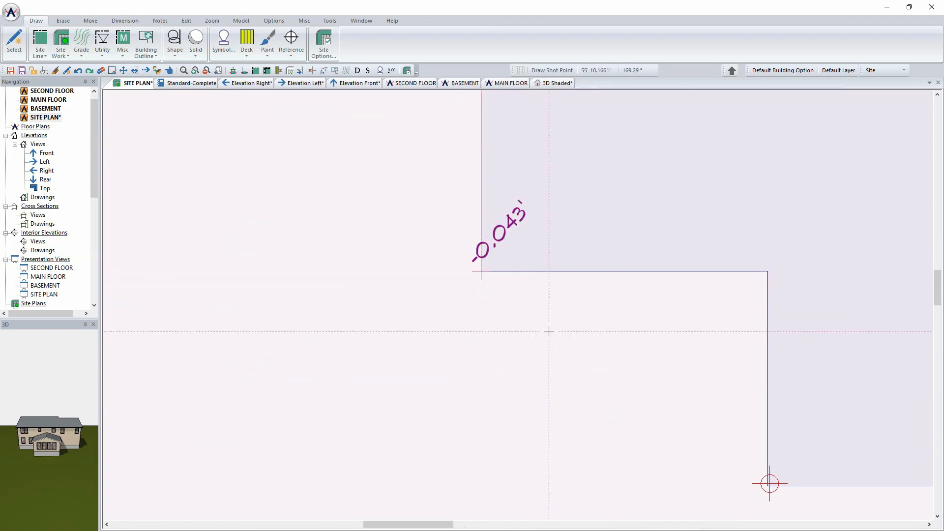
scroll(549, 331, "down", 3)
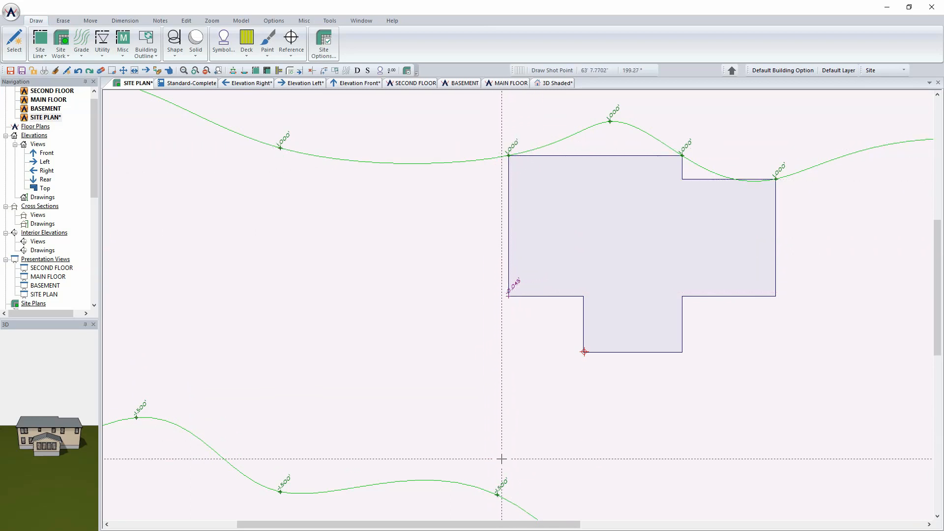
scroll(517, 305, "up", 3)
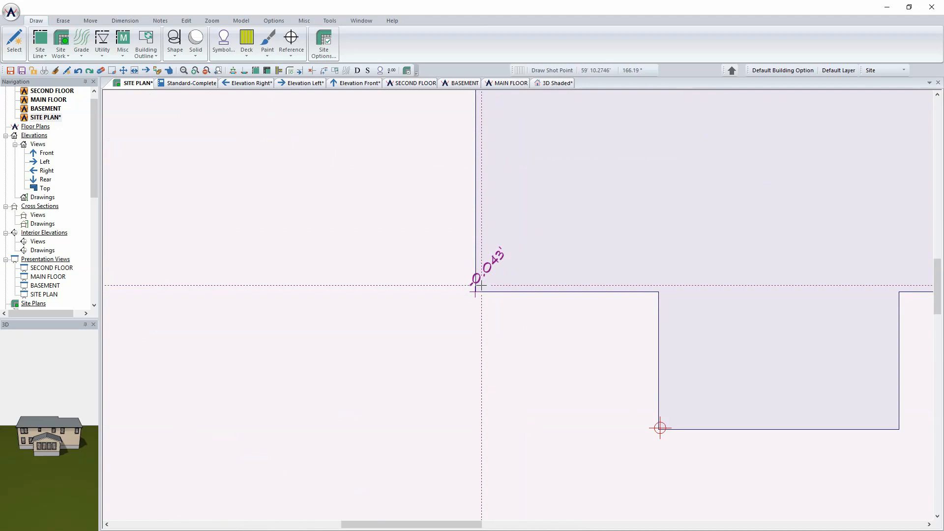
scroll(479, 286, "down", 4)
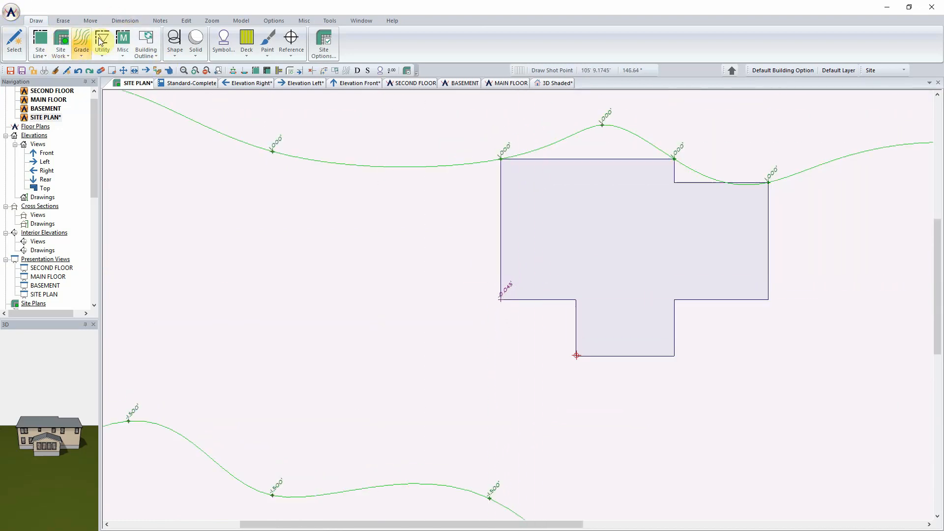
Place shot points at the two outer corners of the projection at the front of the house outline
left_click(82, 43)
left_click(126, 115)
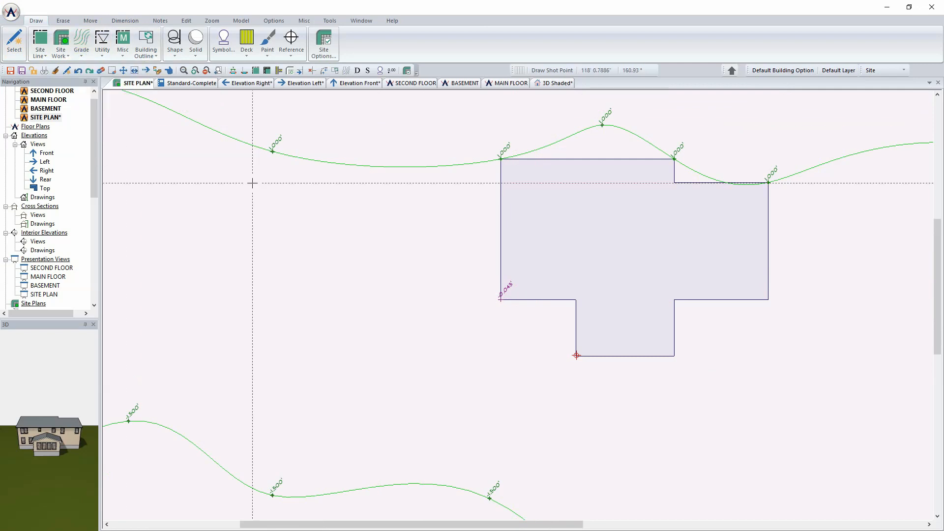
scroll(518, 305, "up", 1)
scroll(518, 305, "up", 3)
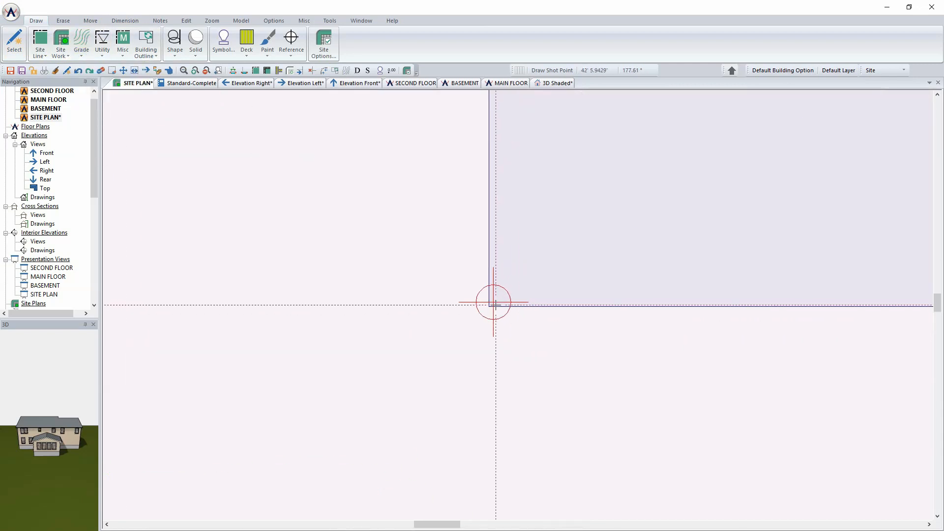
left_click(489, 306)
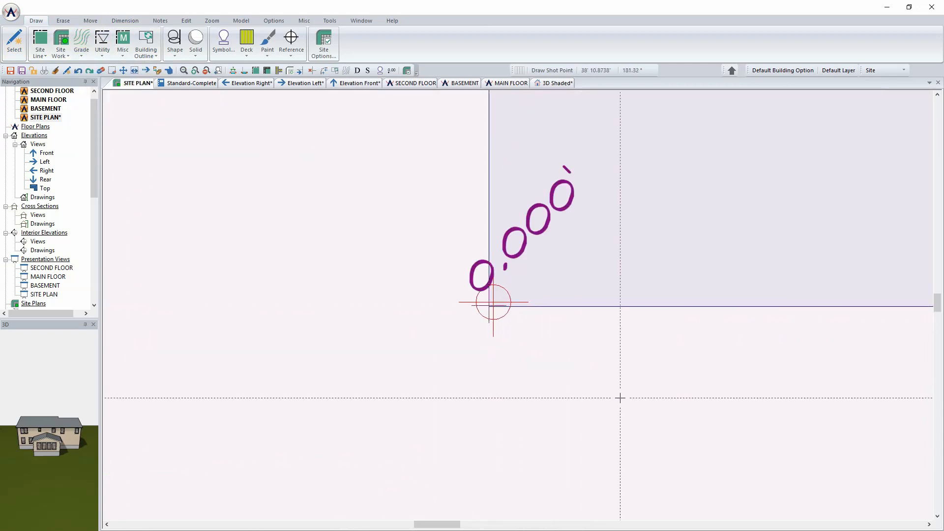
scroll(620, 398, "down", 2)
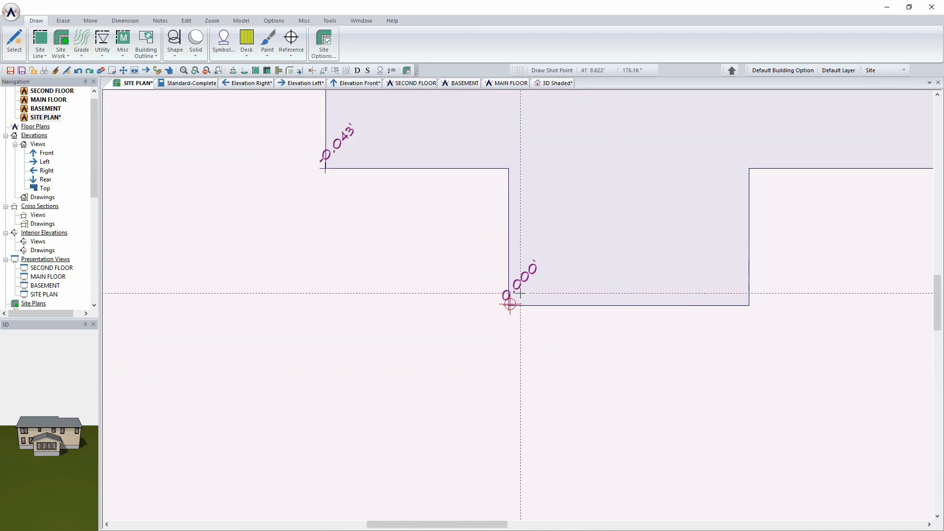
scroll(518, 306, "down", 1)
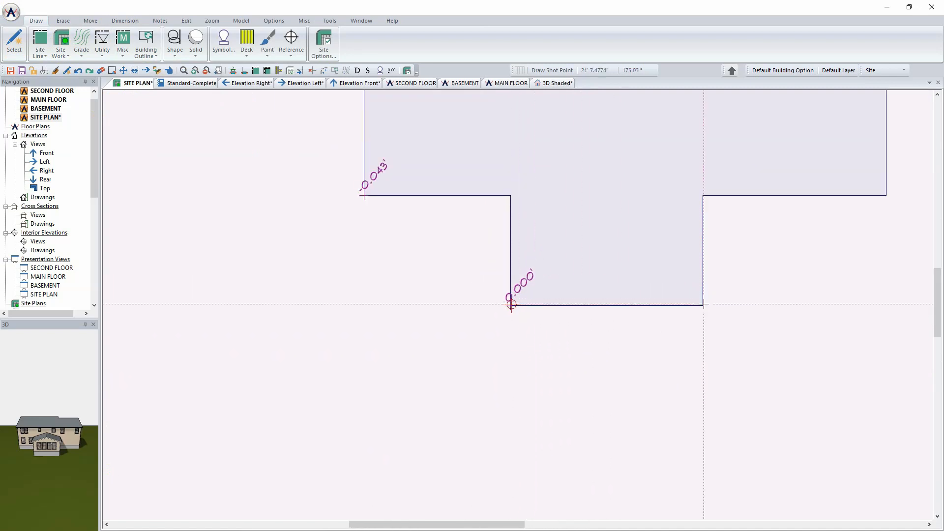
left_click(703, 305)
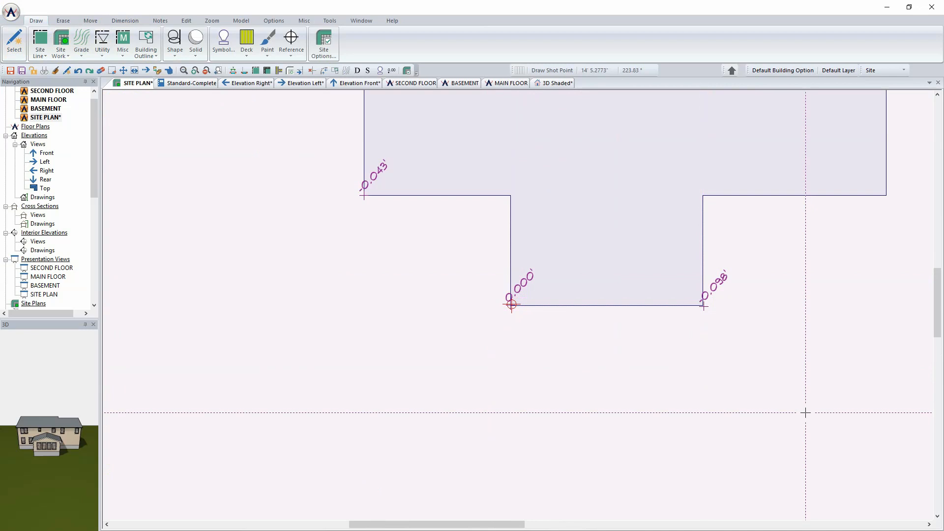
Review the shot points on the full site plan and check the house and terrain in the shaded 3D view
scroll(806, 413, "down", 2)
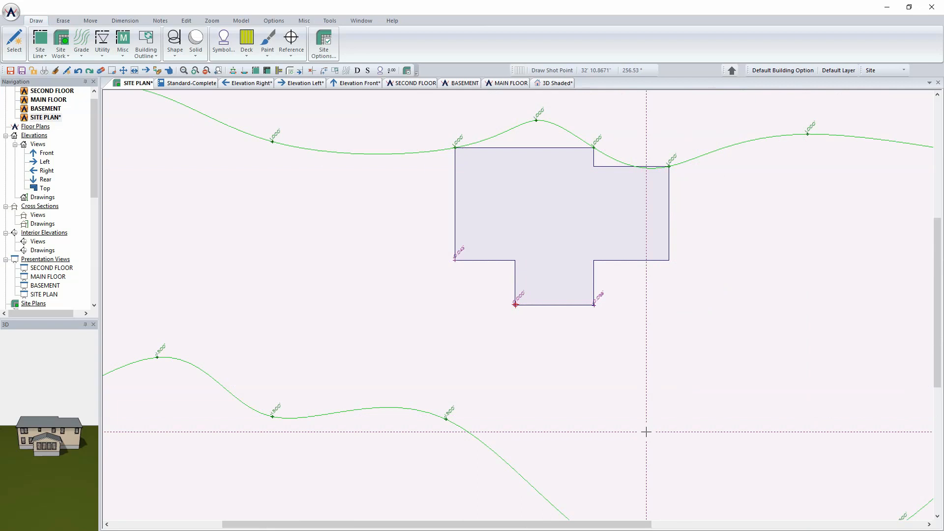
scroll(648, 333, "down", 3)
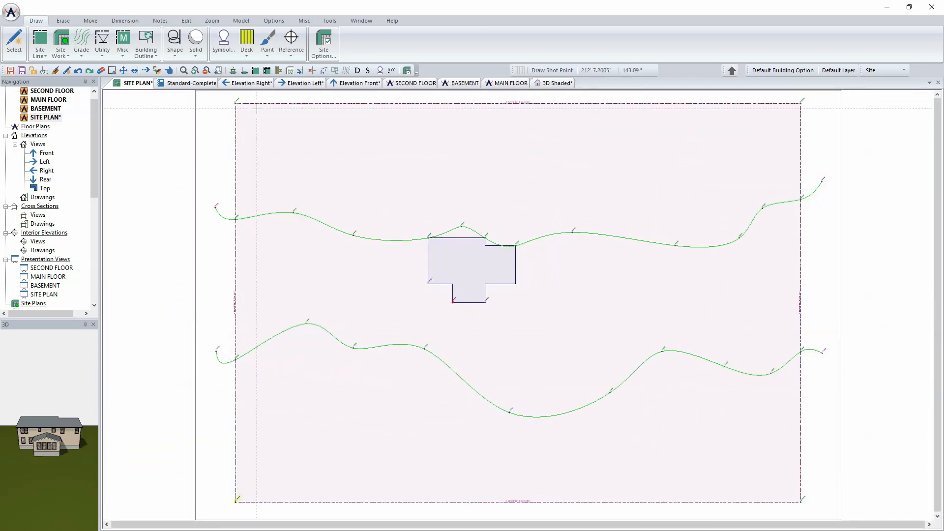
left_click(559, 83)
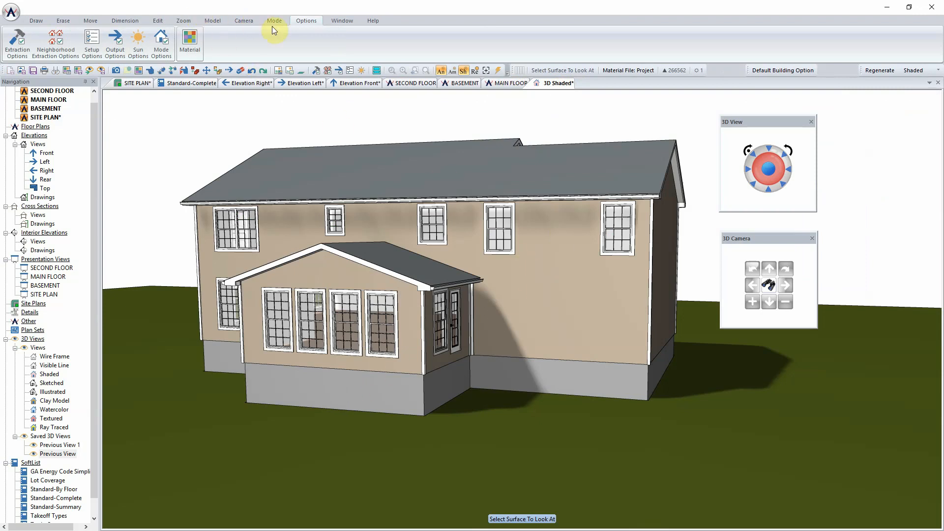
Examine the whole terrain block and how the house sits on it from several sides in the shaded 3D view
left_click(243, 21)
left_click(16, 42)
left_click_drag(264, 205, 341, 182)
left_click_drag(261, 245, 272, 244)
left_click(201, 185)
left_click_drag(205, 187, 282, 179)
left_click(274, 312)
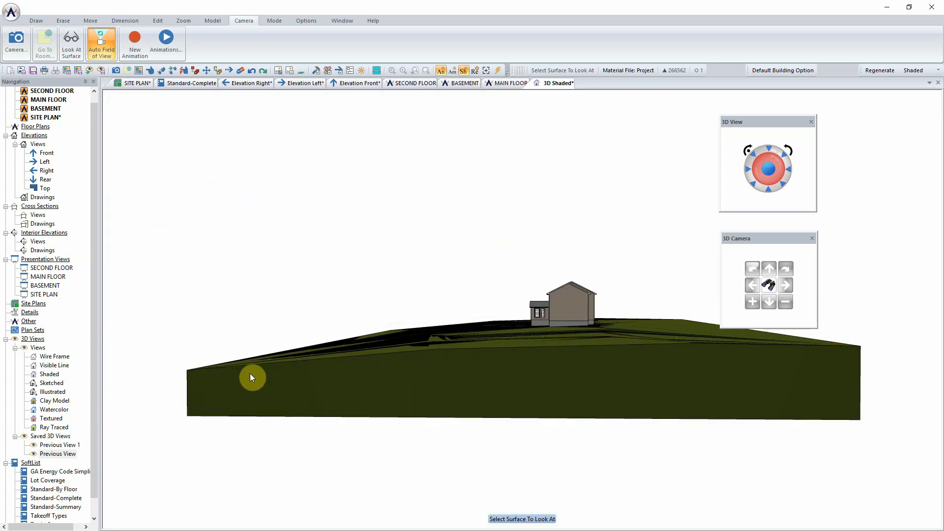
left_click(216, 383)
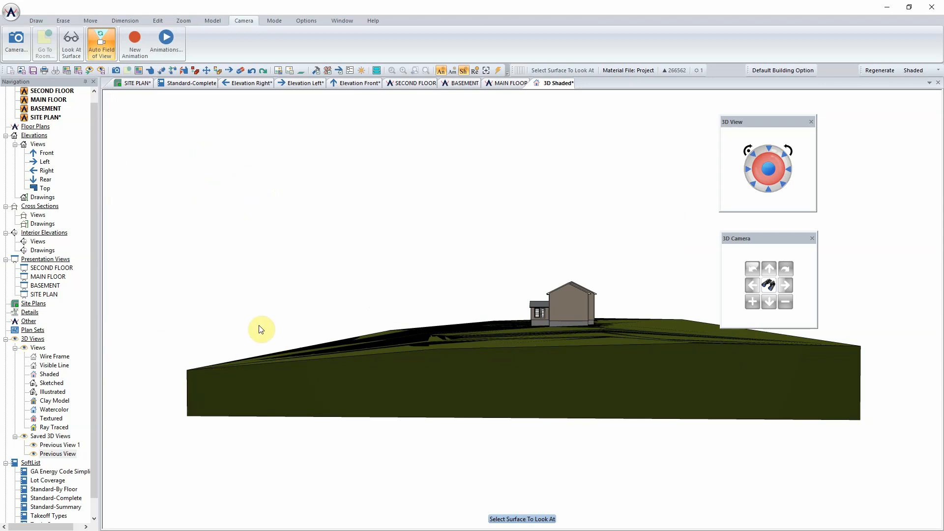
left_click_drag(285, 335, 364, 333)
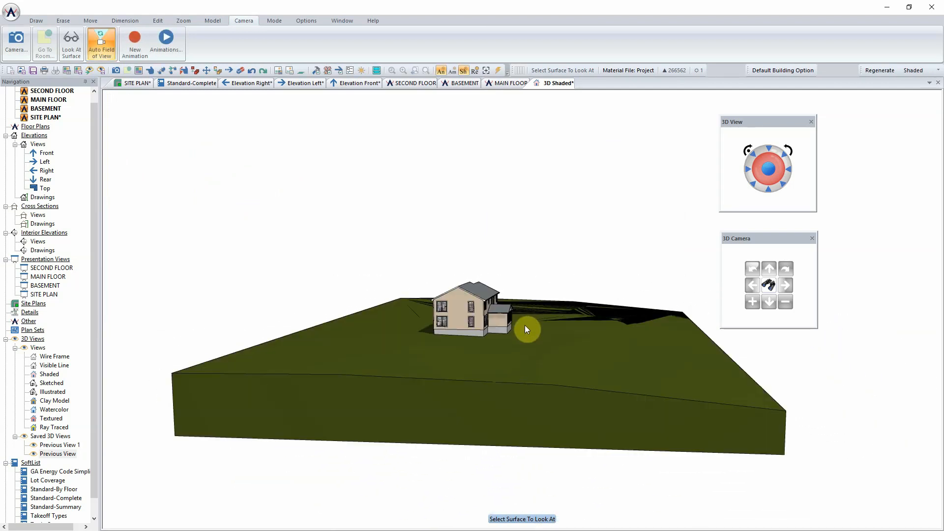
left_click_drag(523, 326, 494, 329)
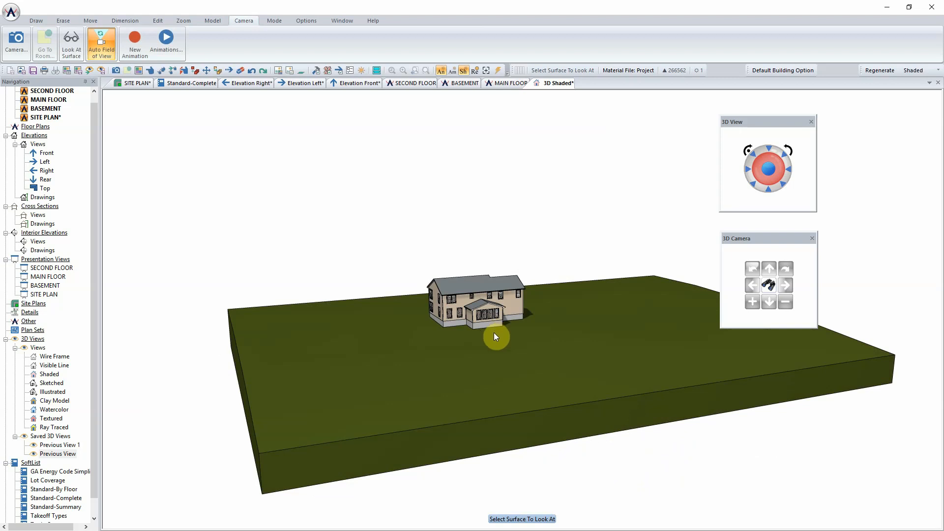
Move the 3D View and 3D Camera palettes to the opposite side of the drawing area, clear of the terrain
left_click_drag(760, 123, 177, 119)
left_click_drag(762, 240, 162, 235)
left_click_drag(192, 118, 183, 122)
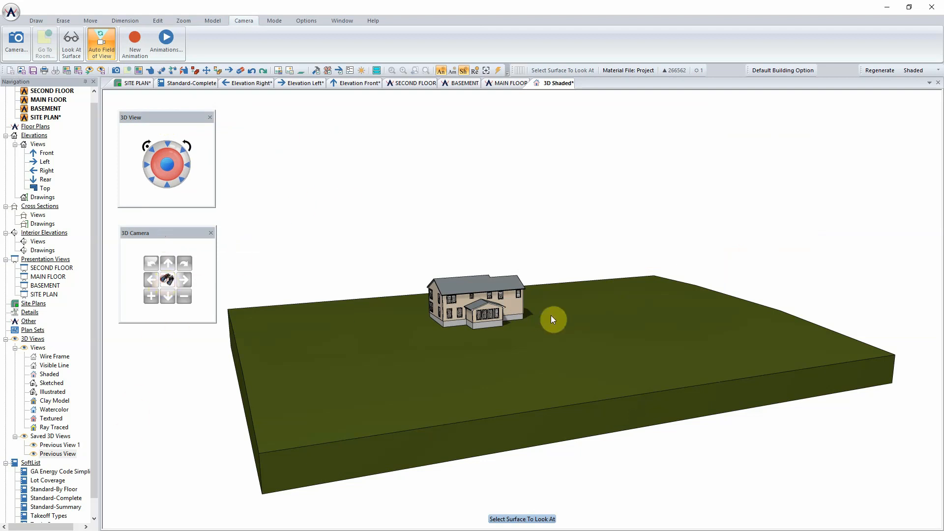
Bring the house closer in the 3D view and switch its rendering mode from Shaded to Textured
left_click(484, 312)
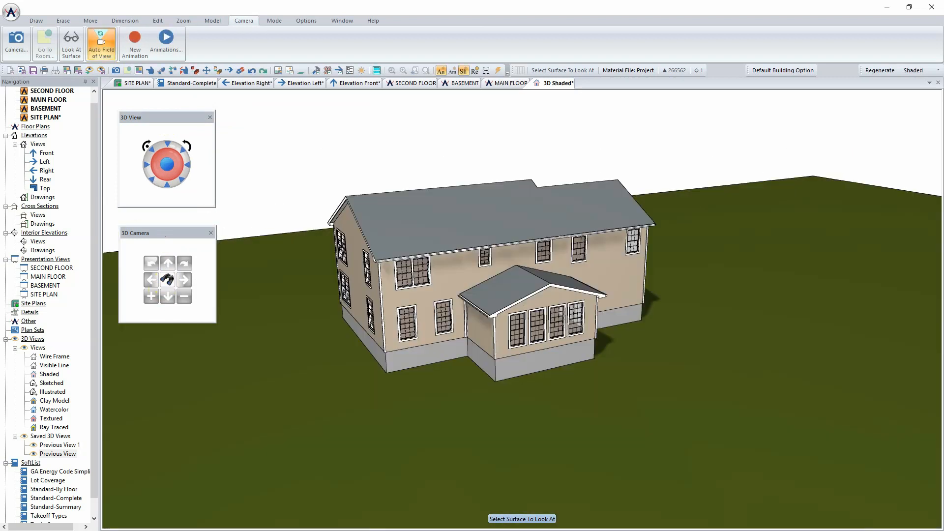
left_click(920, 70)
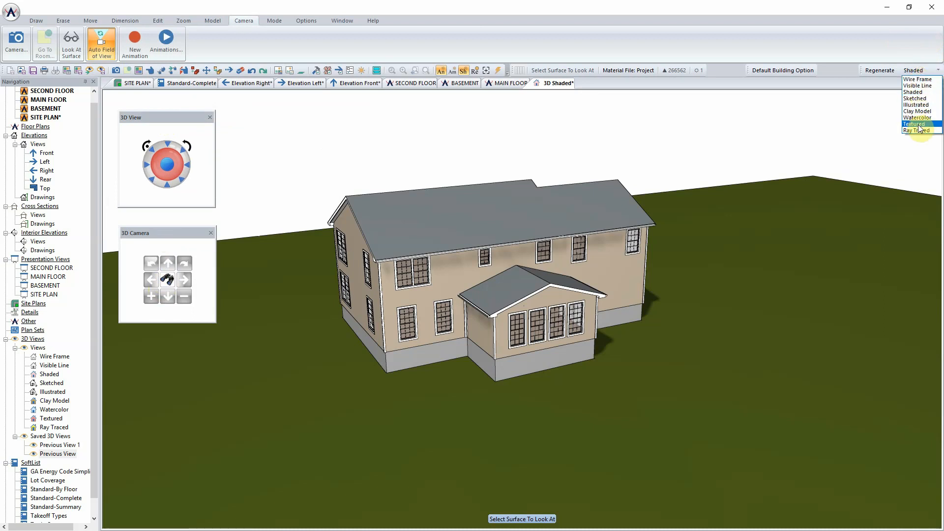
left_click(918, 124)
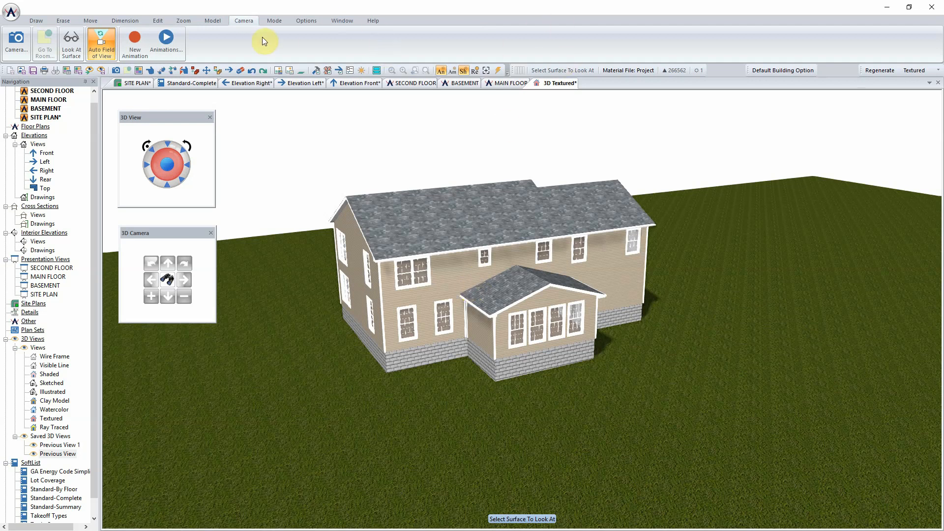
Enable custom lighting in the sun options for the textured 3D view
left_click(313, 22)
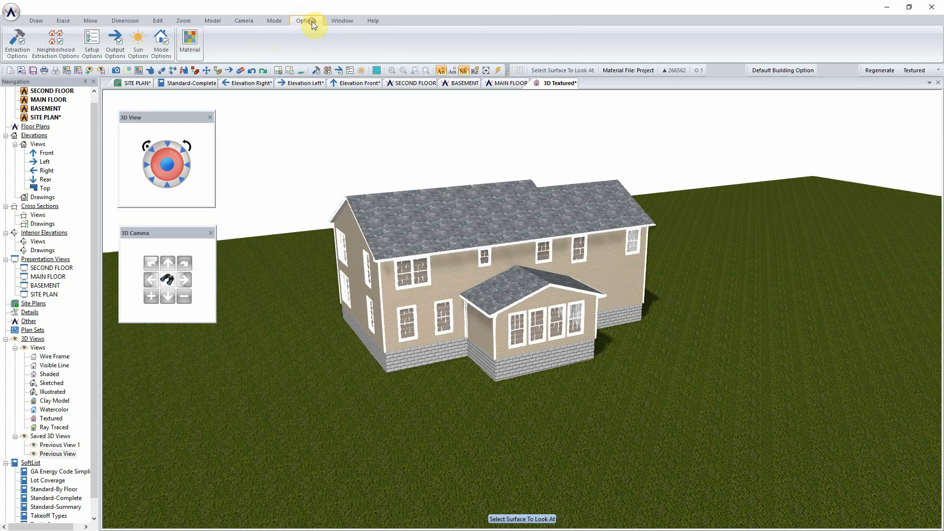
left_click(141, 49)
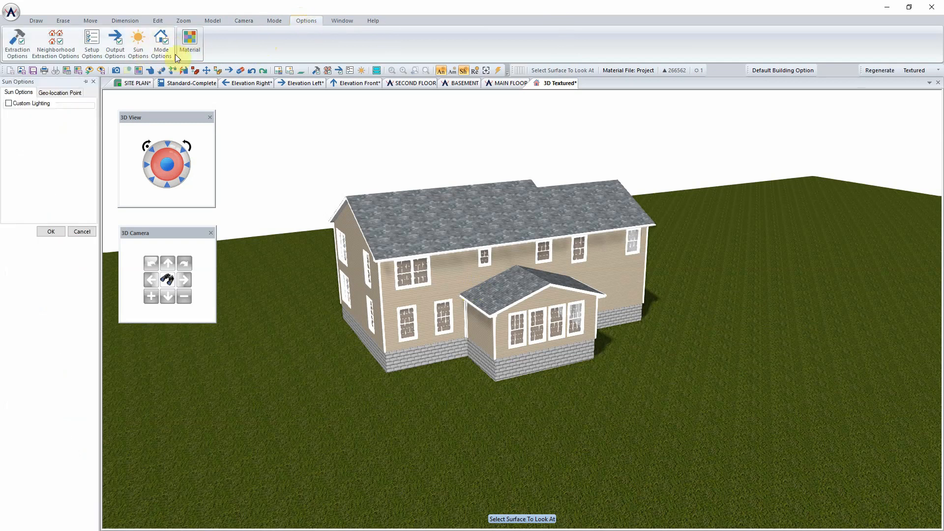
left_click(22, 103)
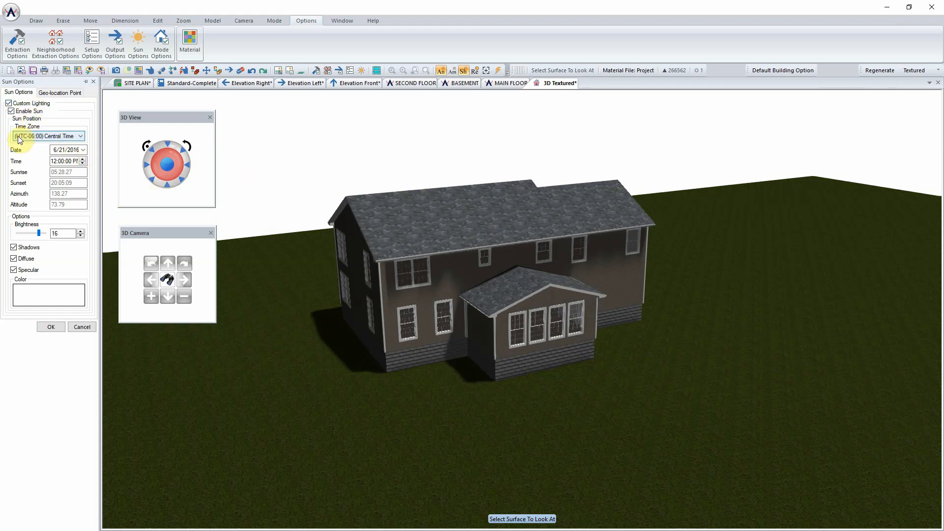
Set the sun date to 3/1/2018 using the calendar
left_click(83, 150)
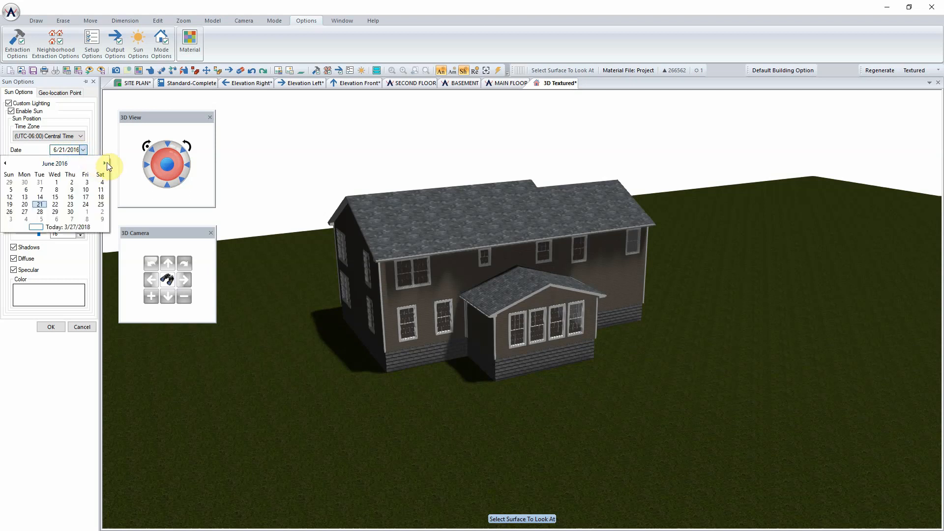
left_click(106, 163)
left_click(106, 163)
left_click(106, 163)
left_click(106, 163)
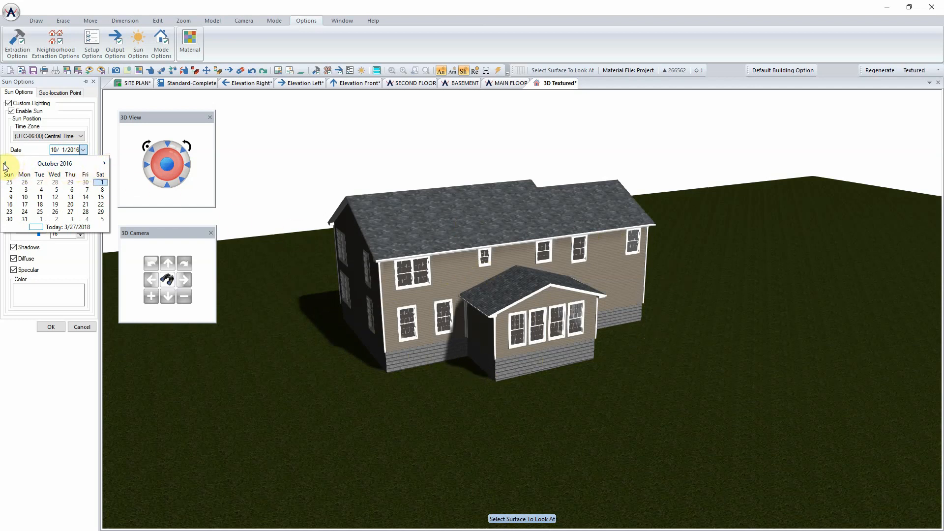
left_click(105, 163)
left_click(106, 163)
left_click(105, 163)
left_click(106, 163)
left_click(105, 164)
left_click(106, 163)
left_click(105, 163)
left_click(105, 163)
left_click(105, 163)
left_click(105, 163)
left_click(105, 163)
left_click(106, 163)
left_click(106, 163)
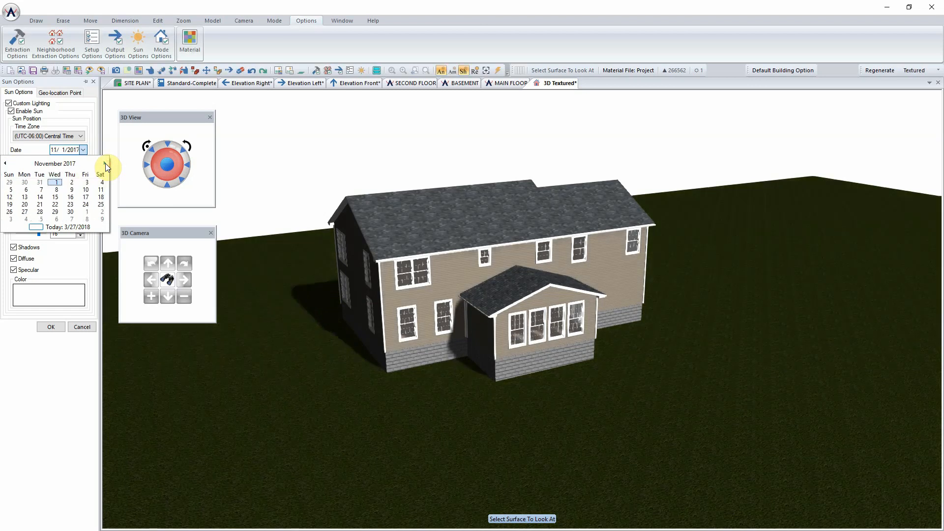
left_click(105, 163)
left_click(106, 163)
left_click(105, 164)
left_click(105, 163)
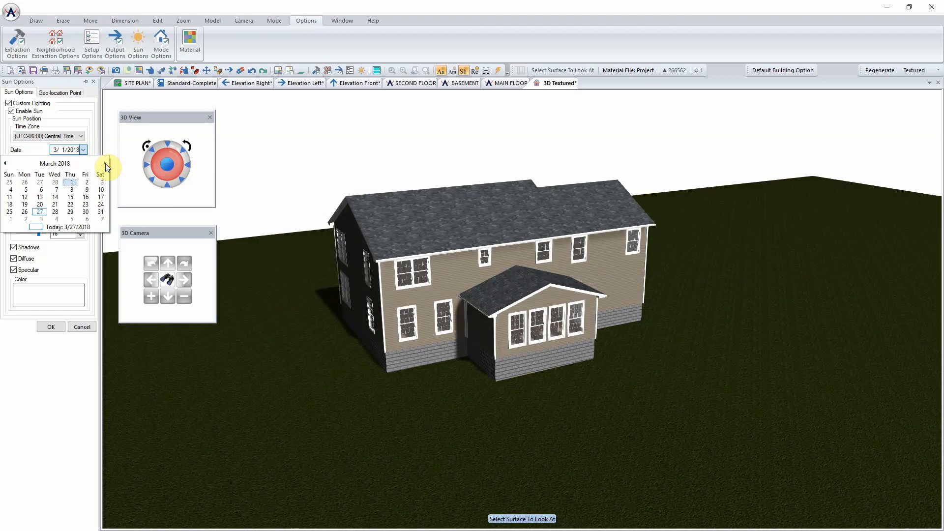
left_click(73, 184)
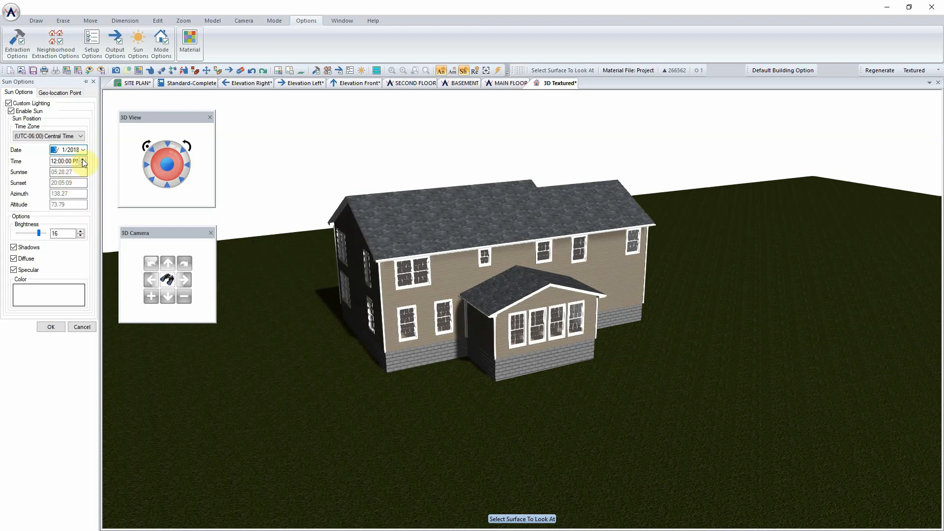
Try sun times of 4:00 PM, 2:00 PM and a morning hour to compare the shadows around the house
left_click(83, 158)
left_click(83, 159)
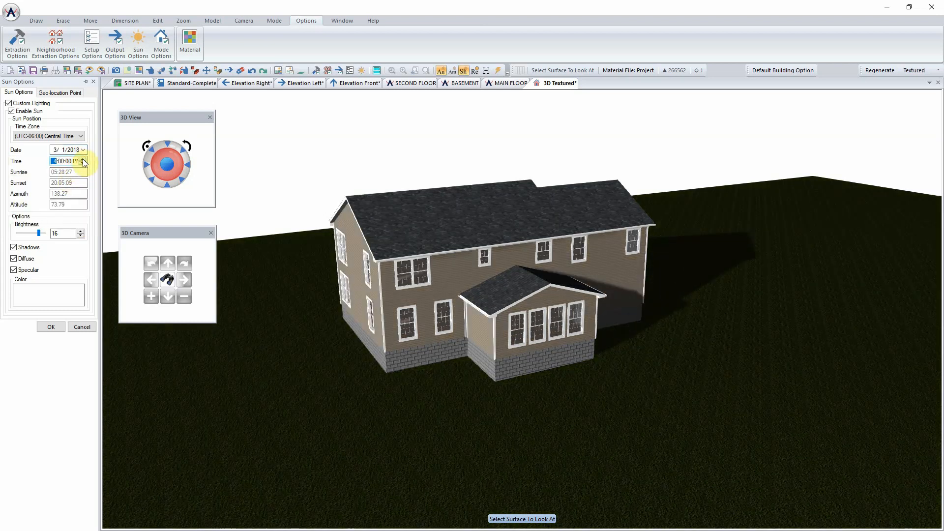
left_click(82, 164)
left_click(82, 165)
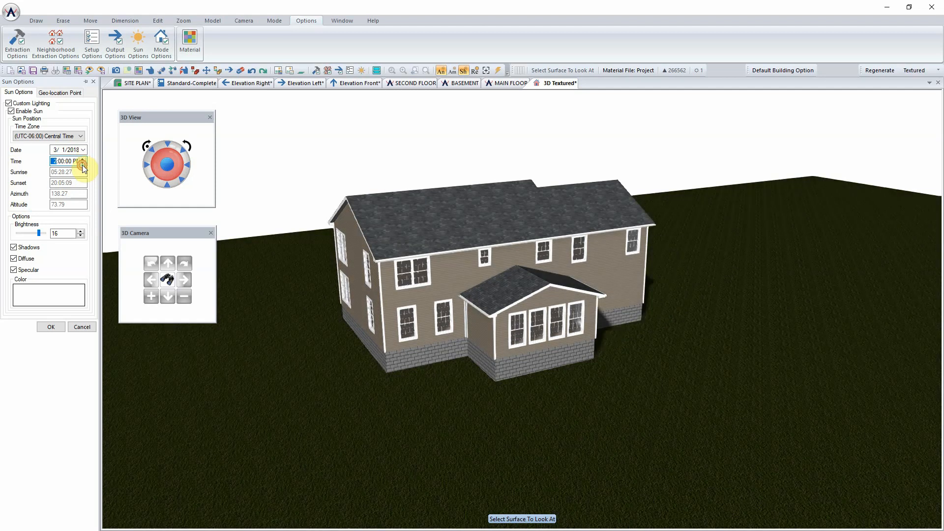
left_click(82, 165)
left_click(83, 165)
left_click(82, 165)
left_click(82, 165)
left_click(82, 165)
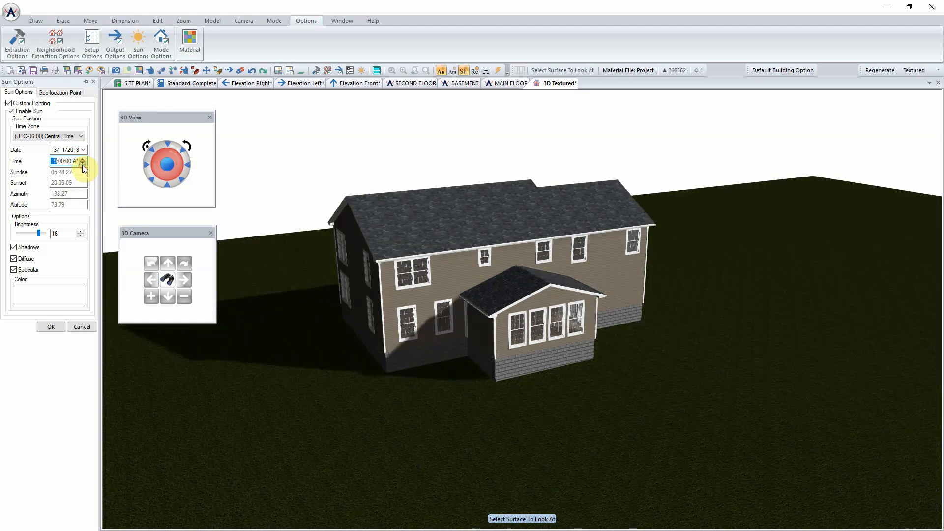
Advance the sun time through 12:00 PM to 5:00 PM to check the late-afternoon shadows
left_click(82, 159)
left_click(82, 159)
left_click(82, 159)
left_click(82, 159)
left_click(82, 159)
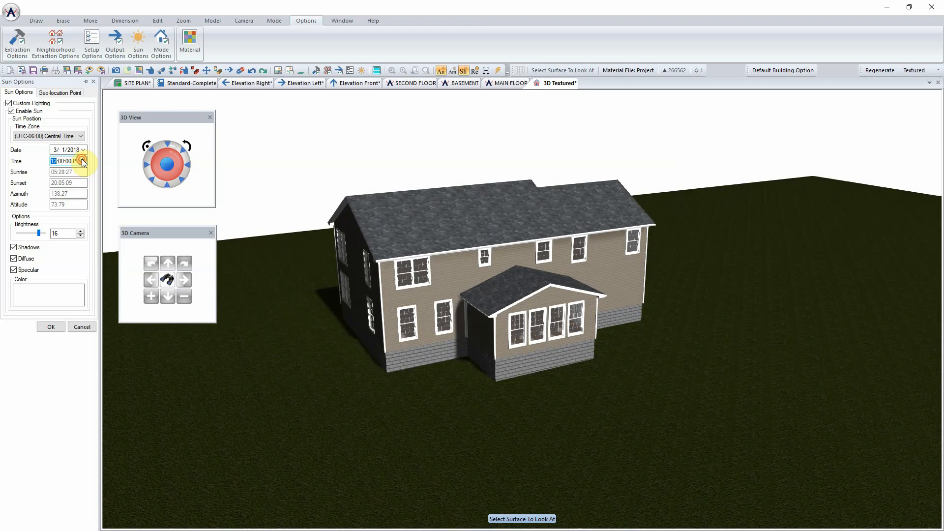
left_click(83, 158)
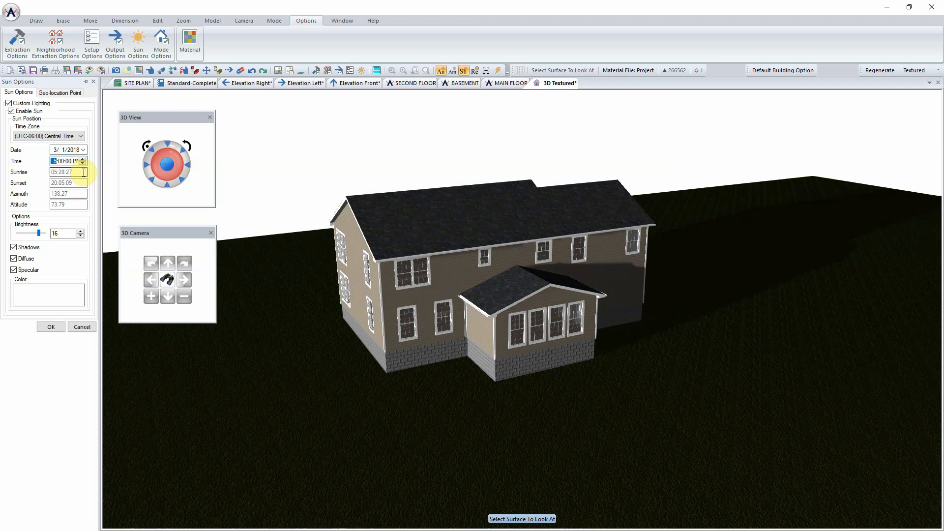
Set the geo-location point for the sun to the city Portland, ME, USA
left_click(58, 93)
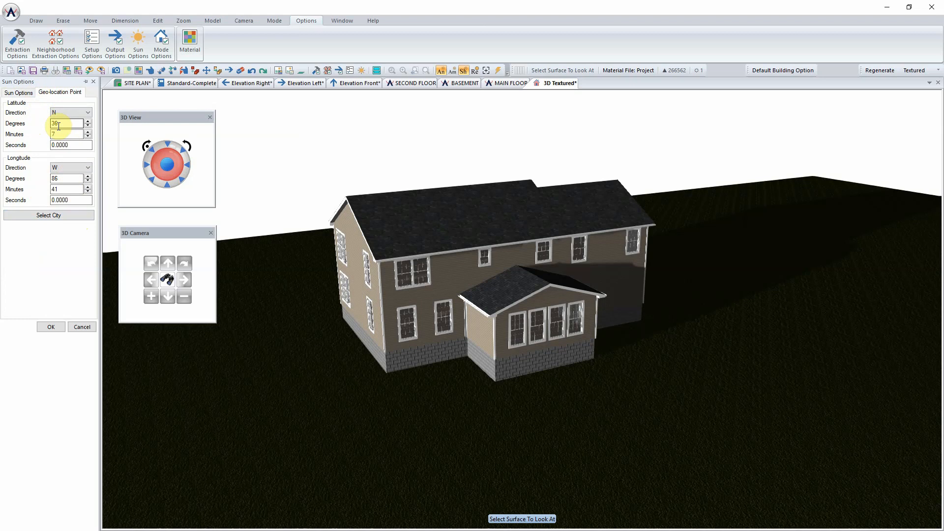
left_click(66, 213)
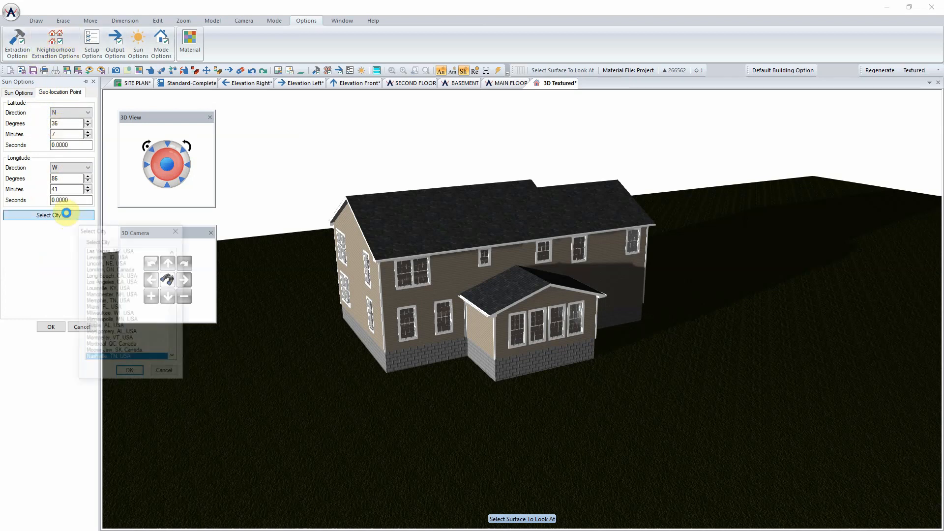
left_click_drag(129, 230, 310, 109)
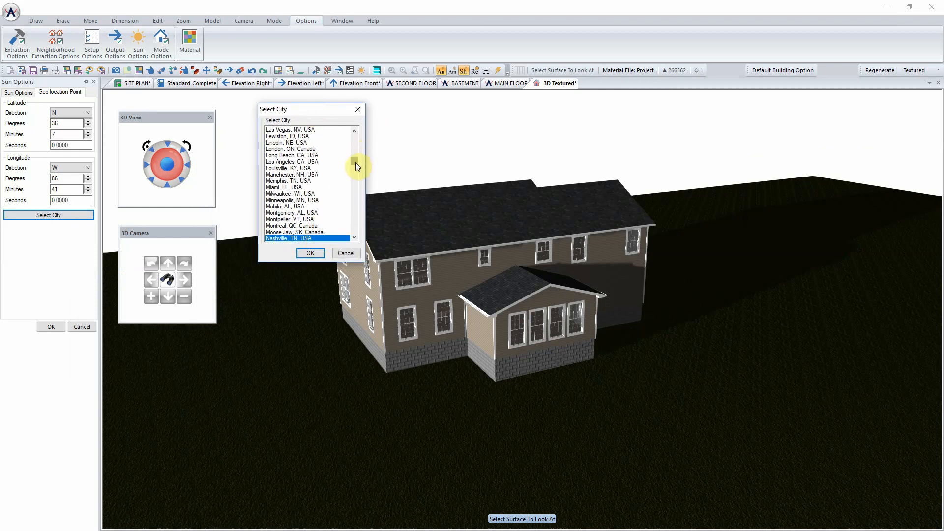
left_click_drag(355, 163, 355, 170)
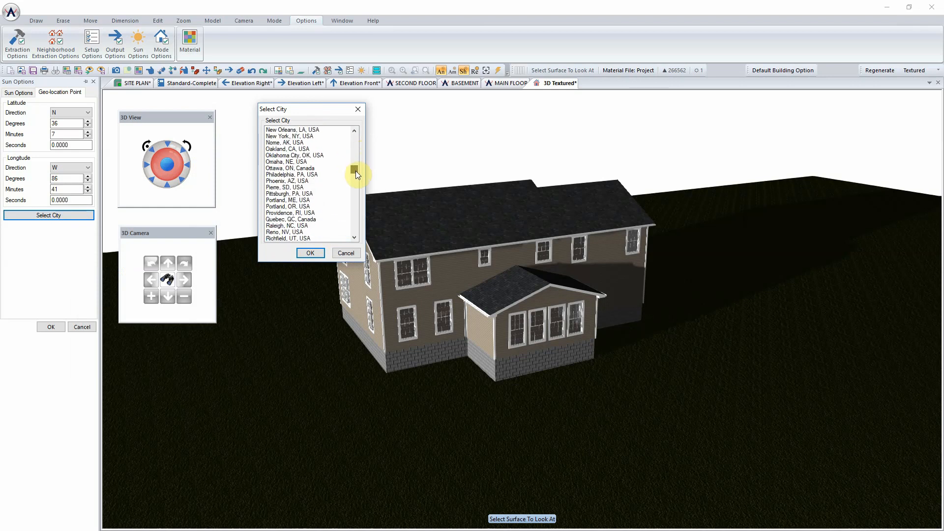
left_click(283, 200)
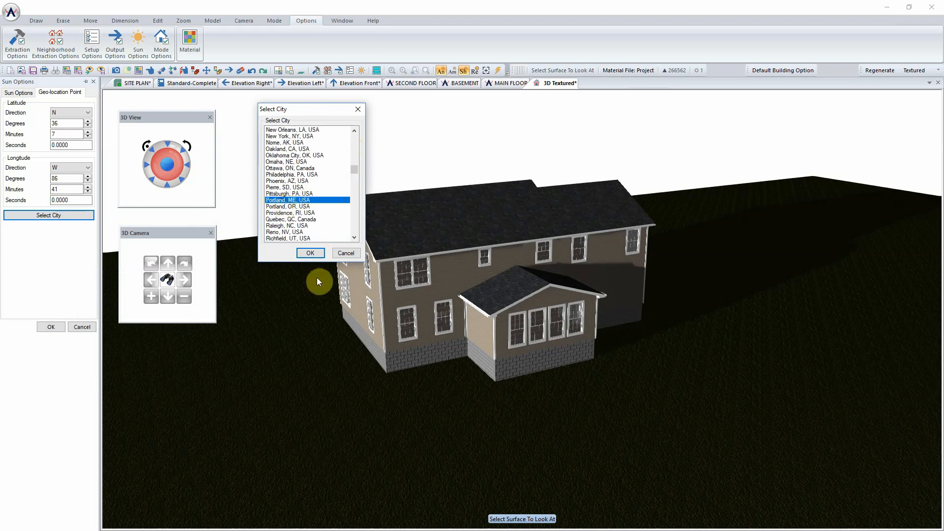
left_click(313, 253)
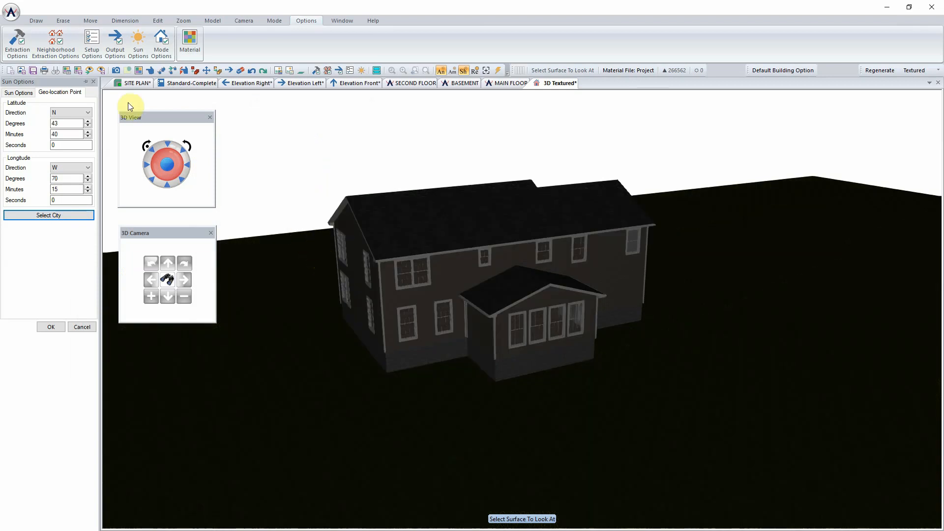
Compare the sunlight at 3:00 PM and 5:00 PM for this location and leave the sun time at 3:00 PM
left_click(17, 93)
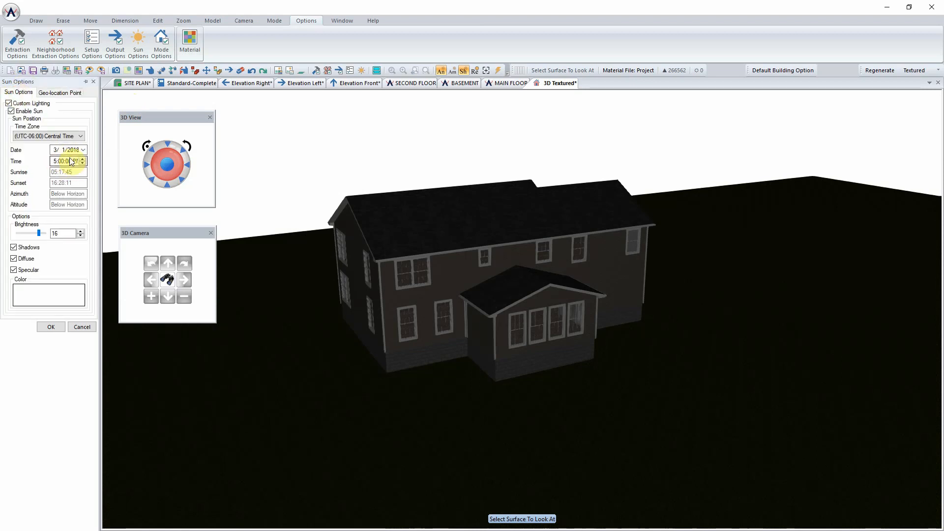
left_click(82, 158)
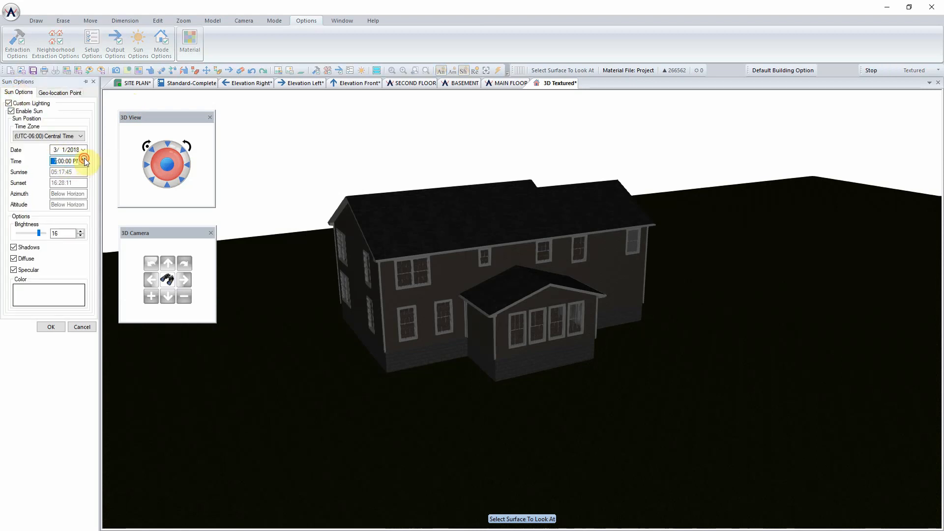
left_click(83, 164)
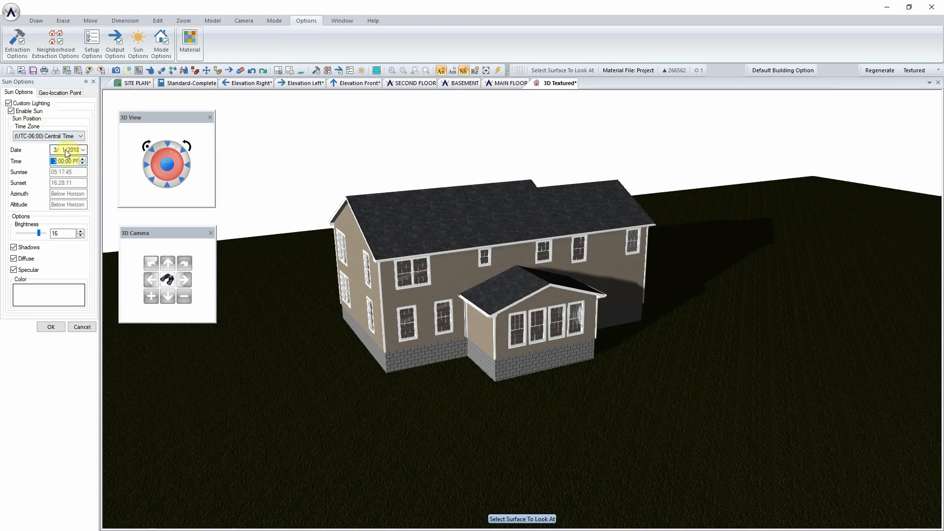
left_click(83, 159)
left_click(83, 159)
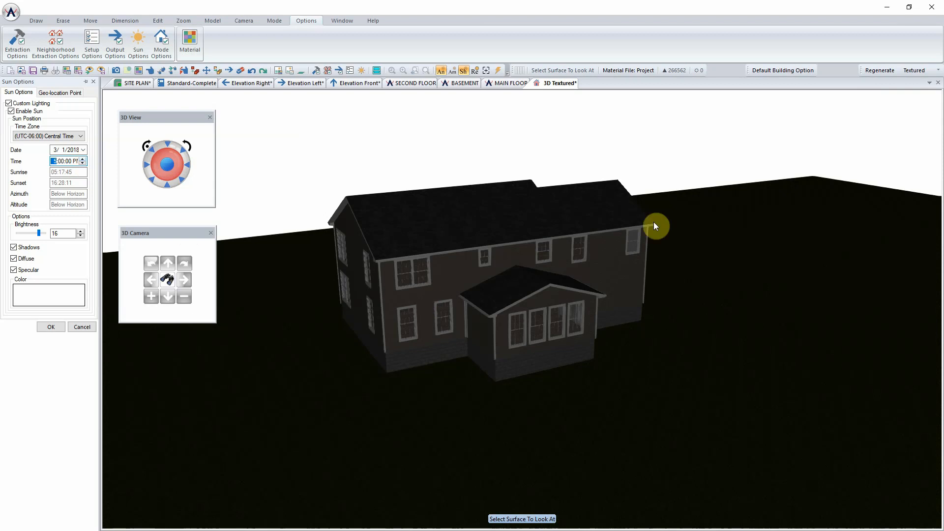
left_click(82, 164)
left_click(83, 163)
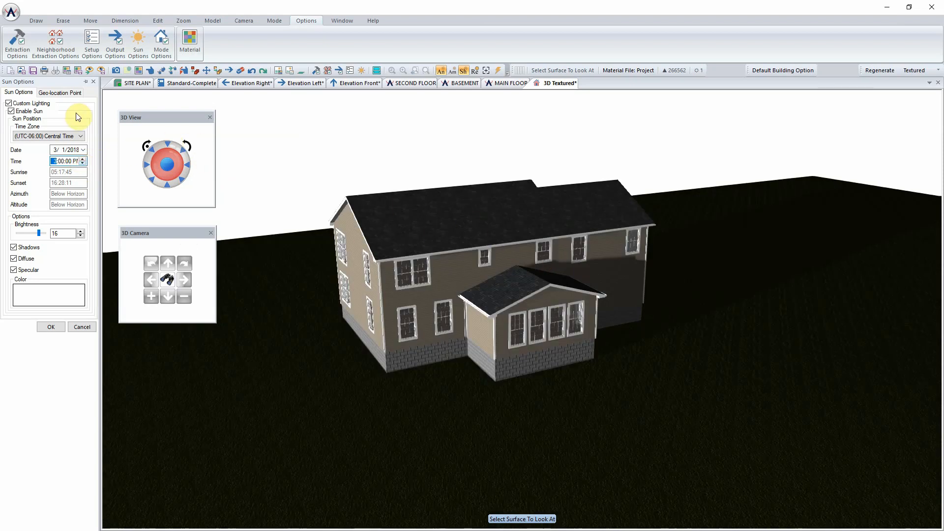
Change the sun's geo-location city to Chicago, IL, USA
left_click(60, 92)
left_click(58, 214)
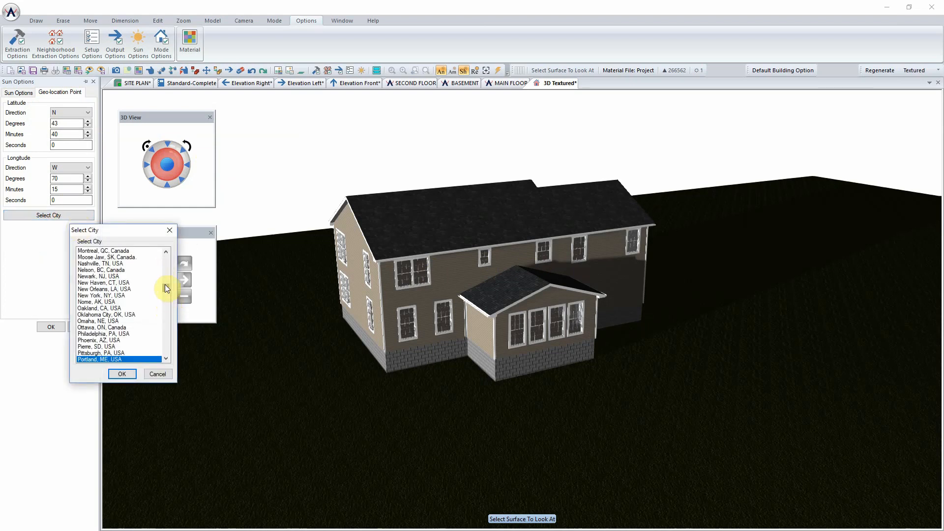
left_click_drag(166, 287, 164, 264)
left_click(92, 282)
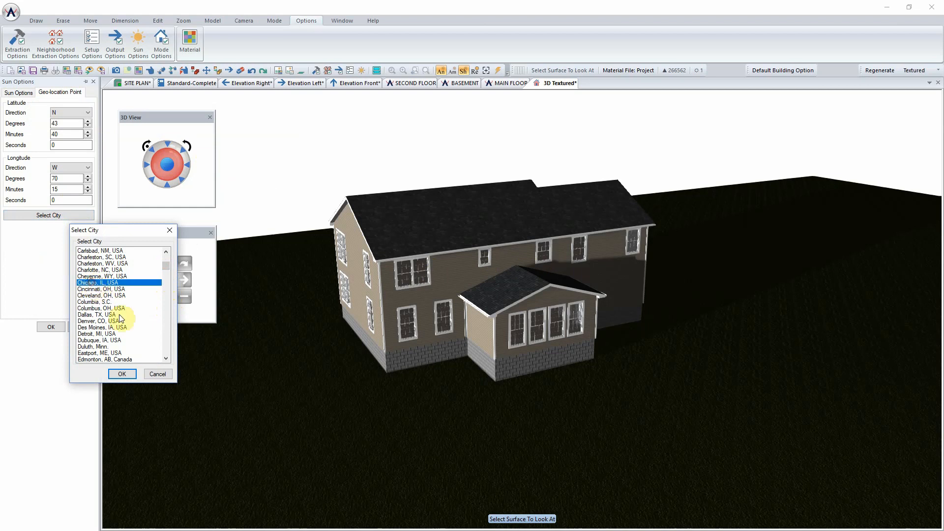
left_click(127, 374)
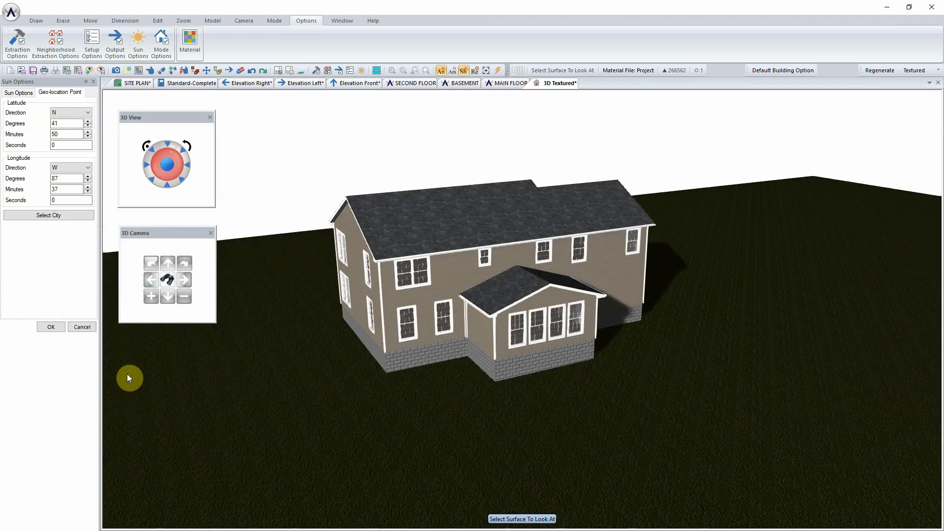
Set the sun date to 7/1/2018 in the sun options to show summer lighting on the house
left_click(18, 92)
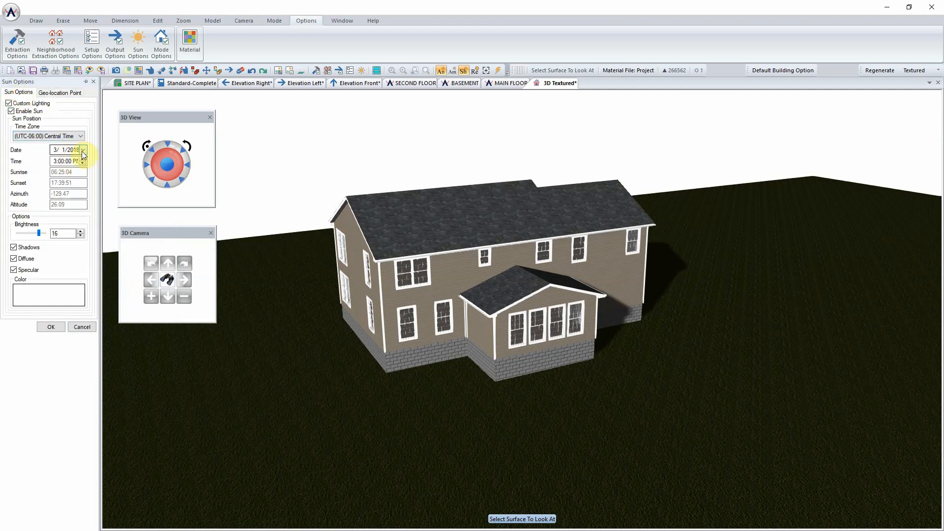
left_click(83, 150)
left_click(105, 164)
left_click(104, 163)
left_click(105, 163)
left_click(104, 163)
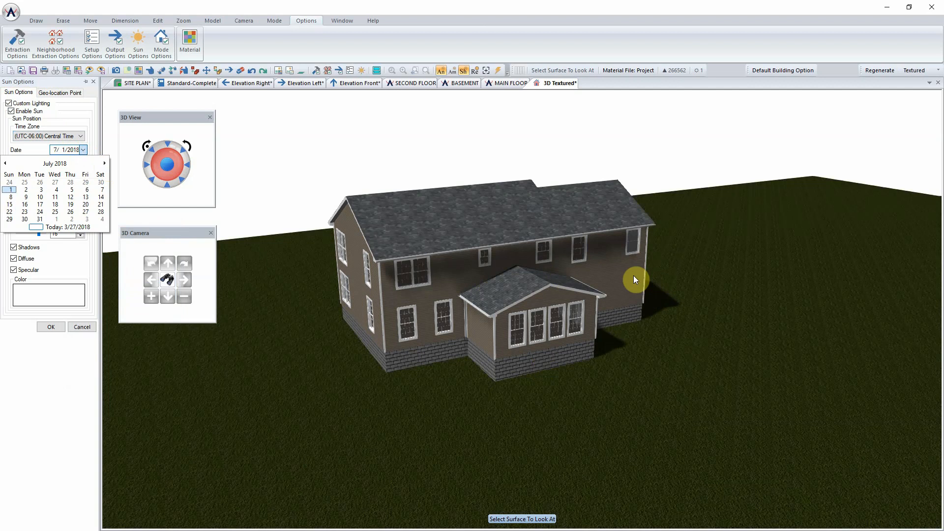
left_click(73, 375)
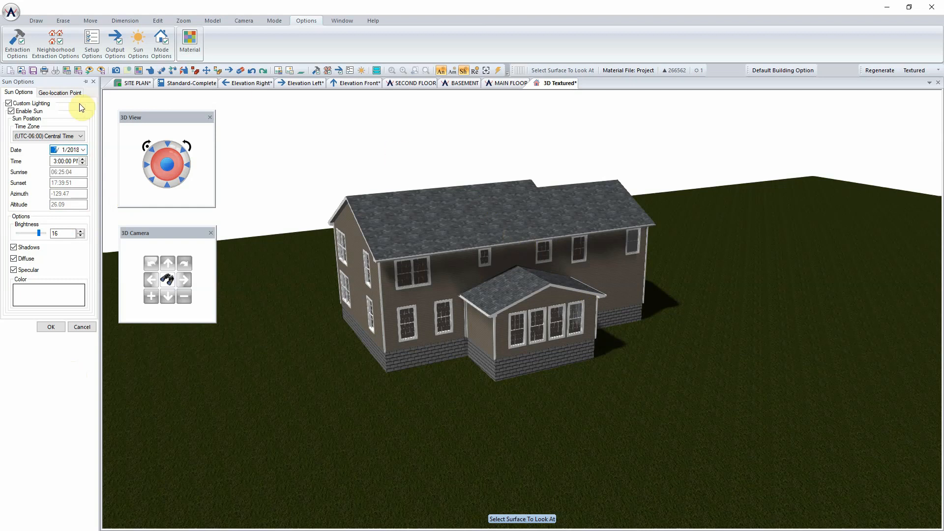
Try Baltimore, MD, USA and Birmingham, AL, USA as the sun's geo-location city to compare the shadows
left_click(59, 93)
left_click(70, 215)
double_click(117, 279)
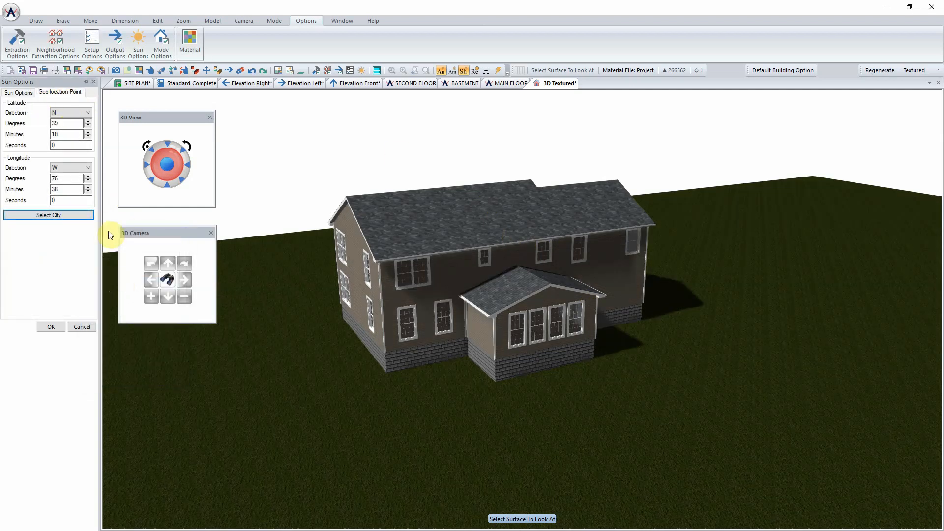
left_click(84, 214)
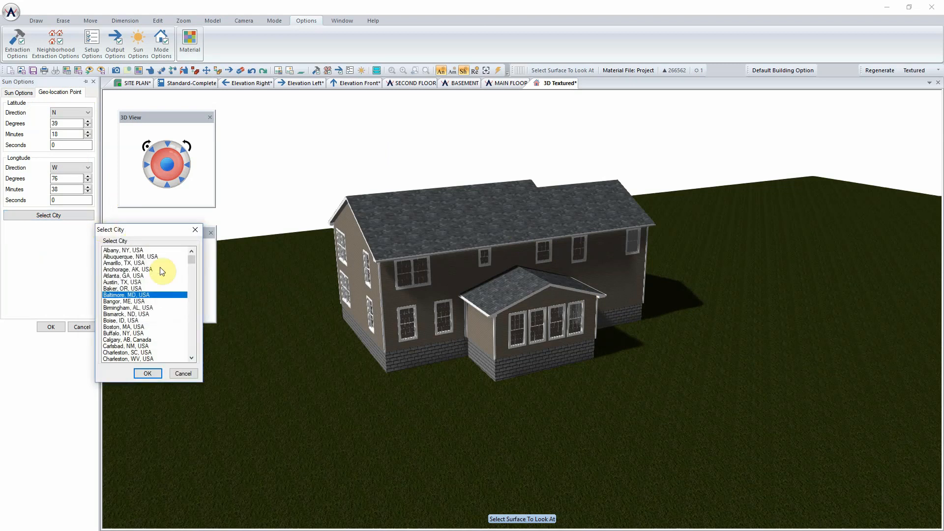
double_click(146, 308)
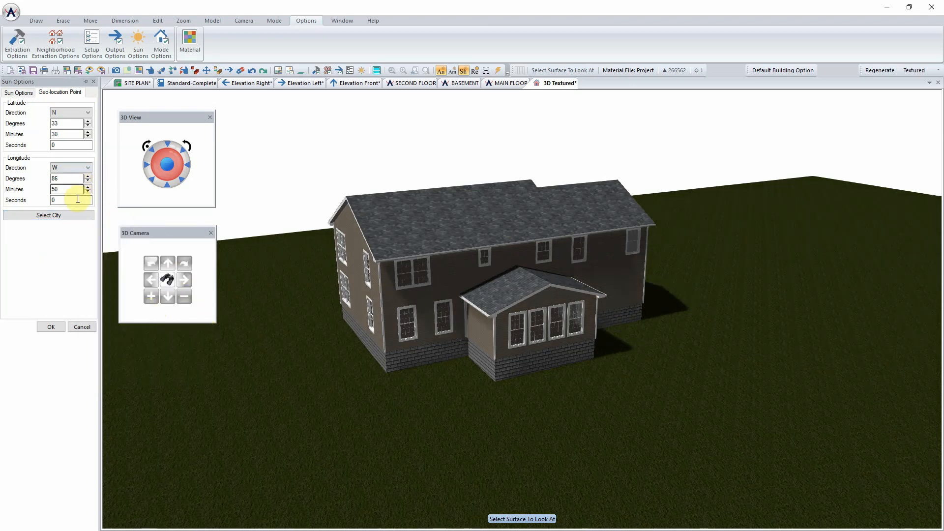
Set the sun's geo-location city to Nashville, TN, USA
left_click(72, 216)
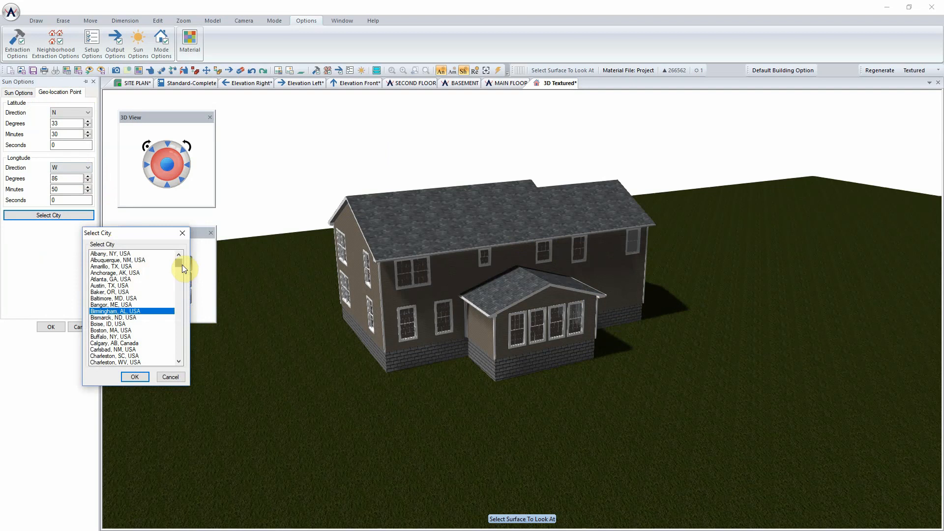
left_click_drag(182, 264, 175, 294)
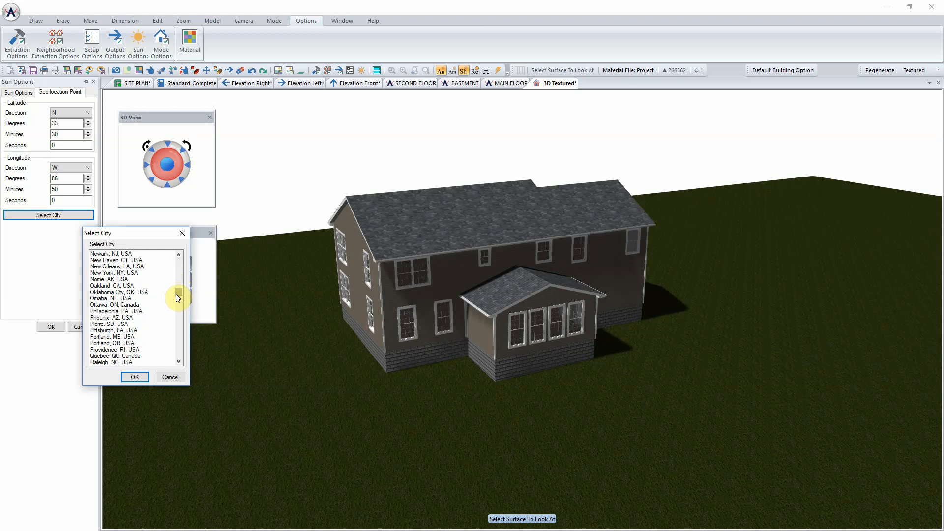
left_click_drag(177, 294, 179, 290)
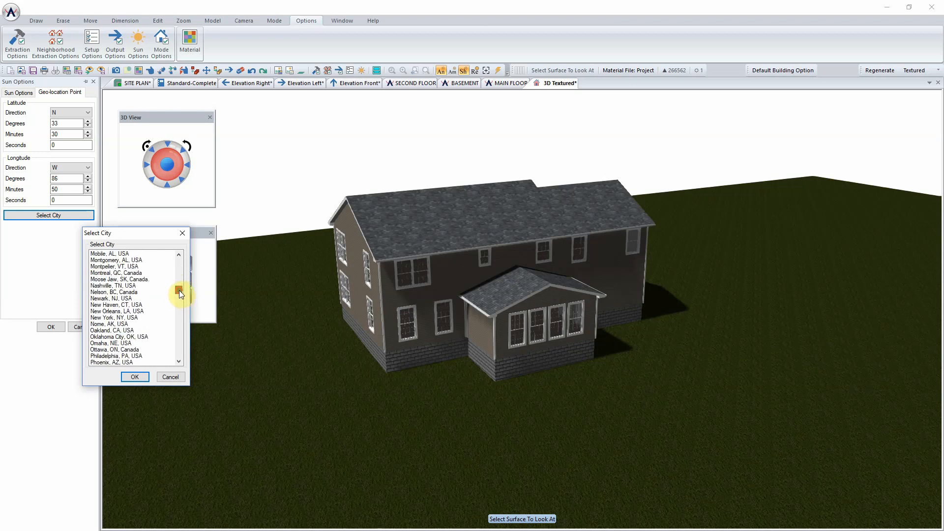
left_click(125, 286)
left_click(133, 377)
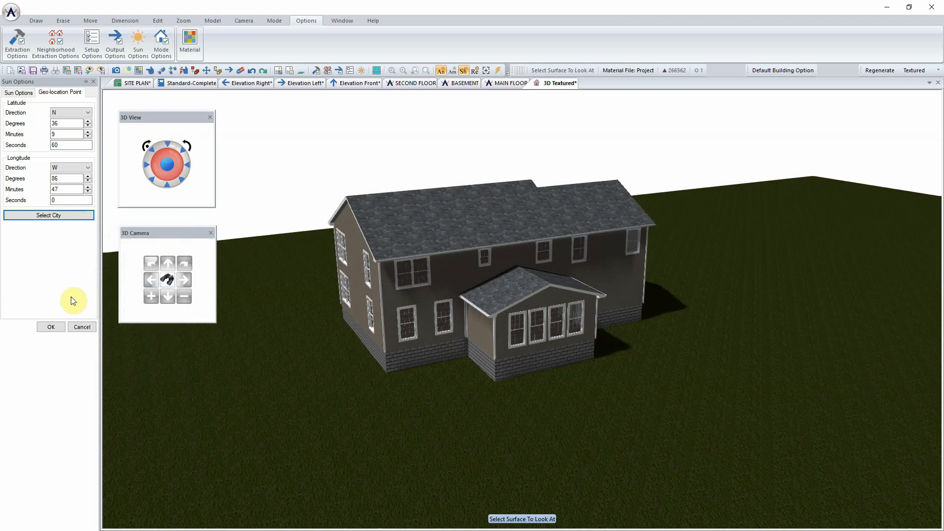